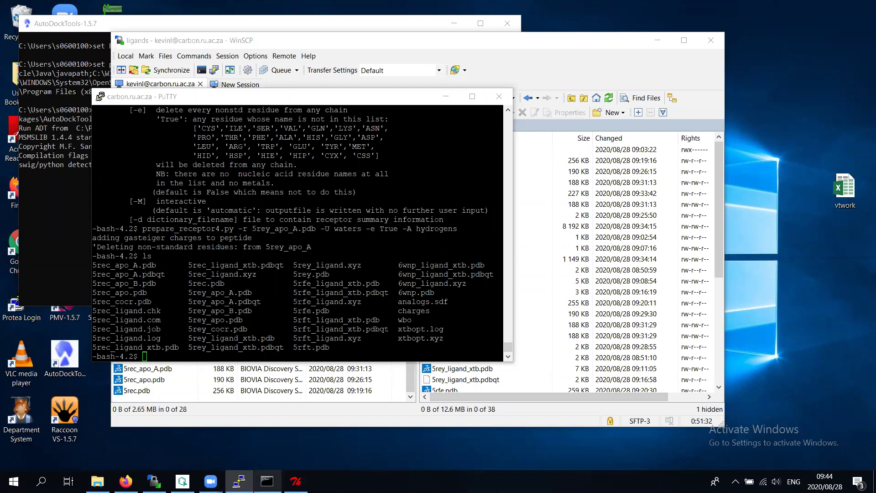
# Bring AutoDockTools forward, reposition its window, and rotate the 5rec_apo_A protein to inspect it
pyautogui.click(296, 481)
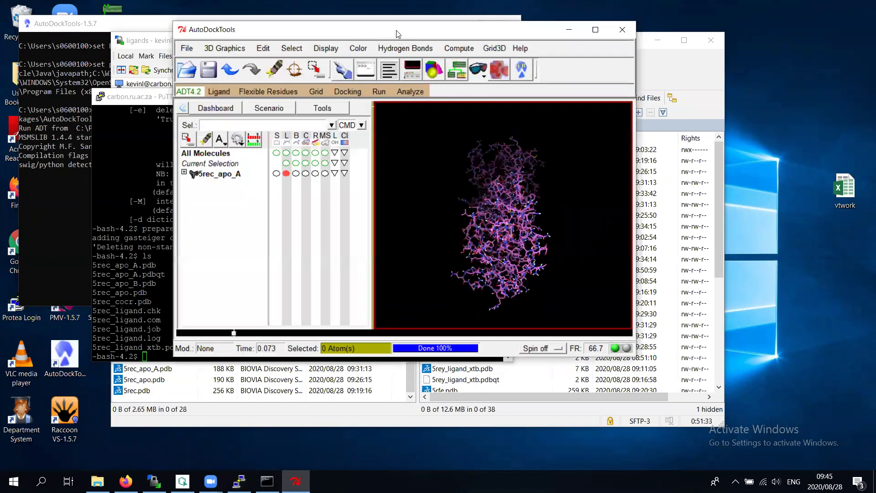
pyautogui.moveTo(397, 34); pyautogui.dragTo(262, 55)
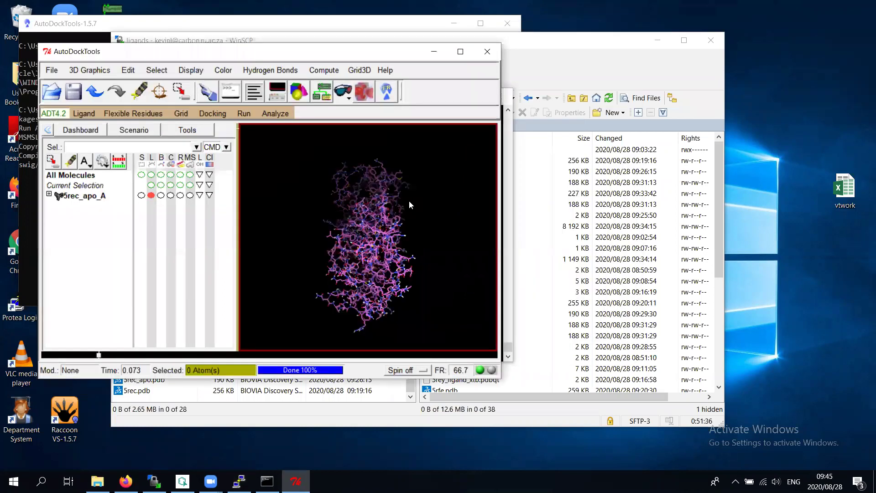
pyautogui.moveTo(403, 149); pyautogui.dragTo(370, 183)
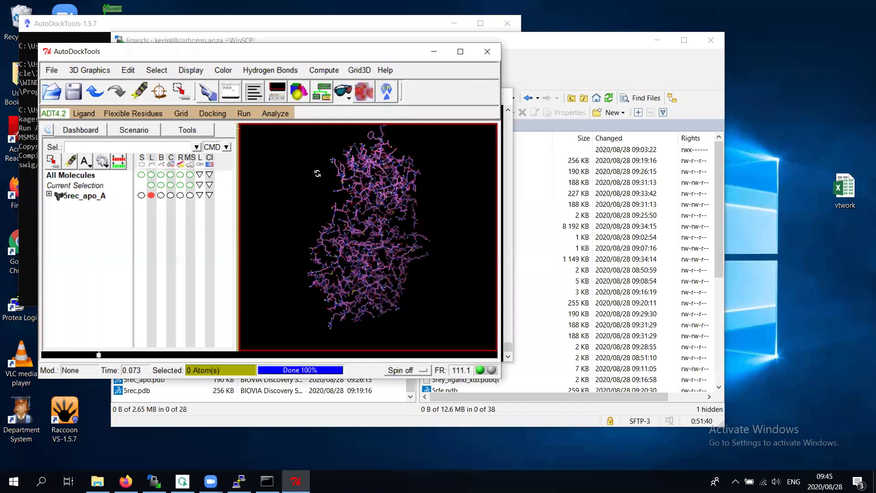
pyautogui.moveTo(318, 174); pyautogui.dragTo(317, 174)
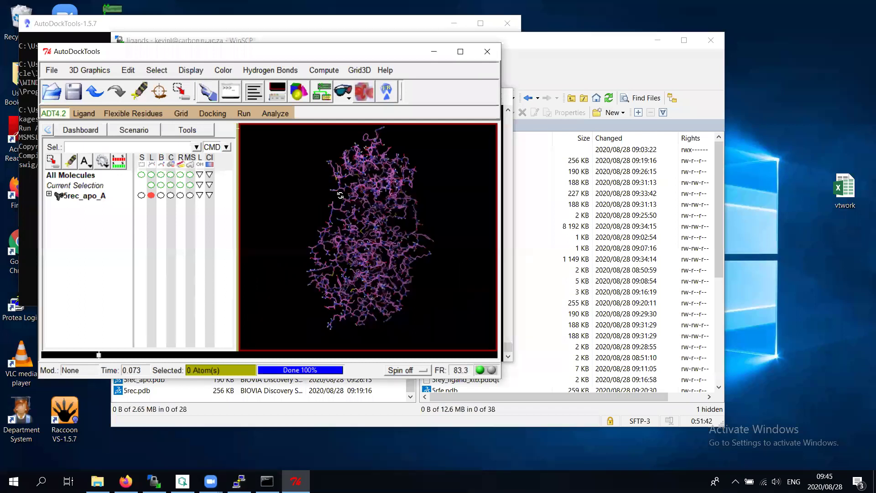
pyautogui.moveTo(318, 195); pyautogui.dragTo(323, 177)
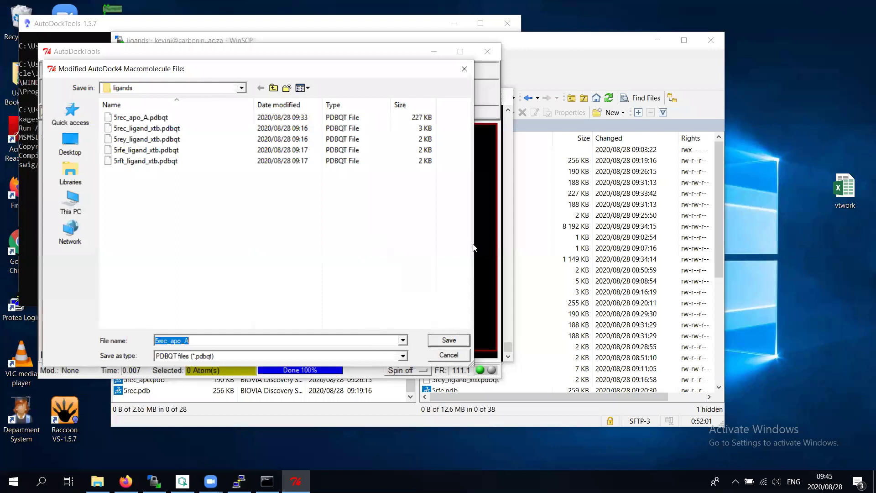
# Save the 5rec_apo_A receptor PDBQT and load 5rec_ligand_xtb.pdbqt as the map-type ligand
pyautogui.press('Return')
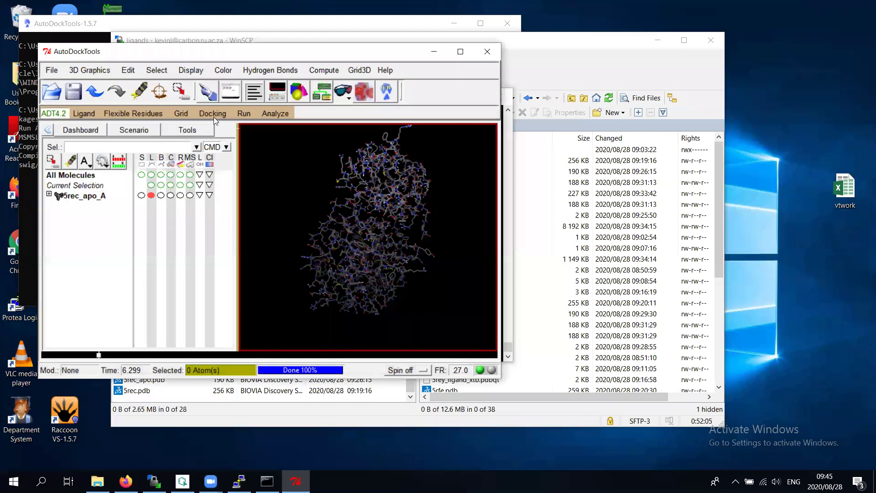
pyautogui.click(181, 113)
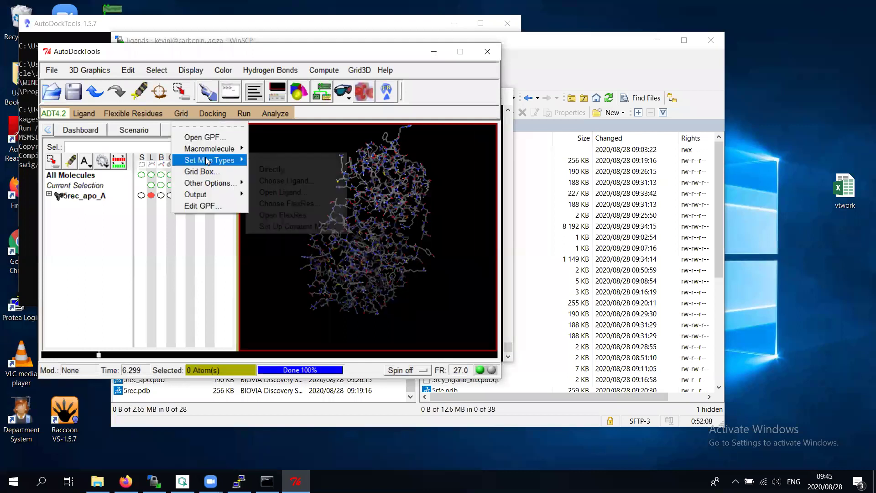
pyautogui.moveTo(217, 160)
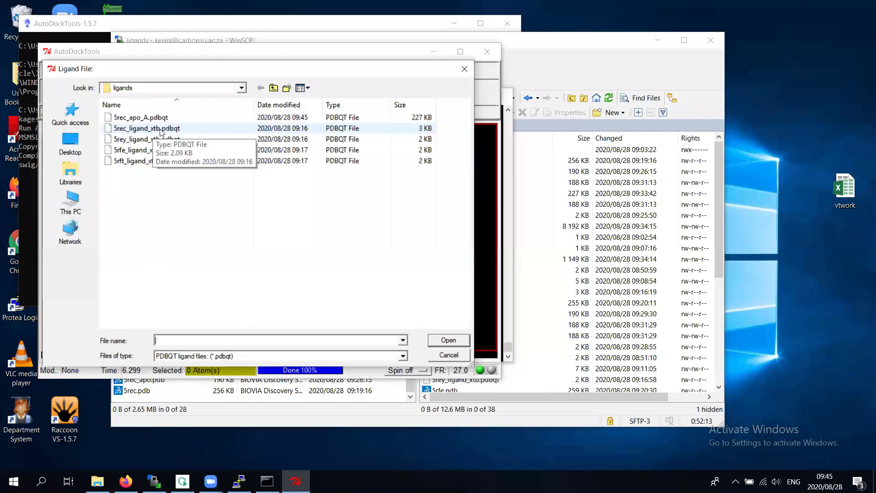
pyautogui.doubleClick(160, 129)
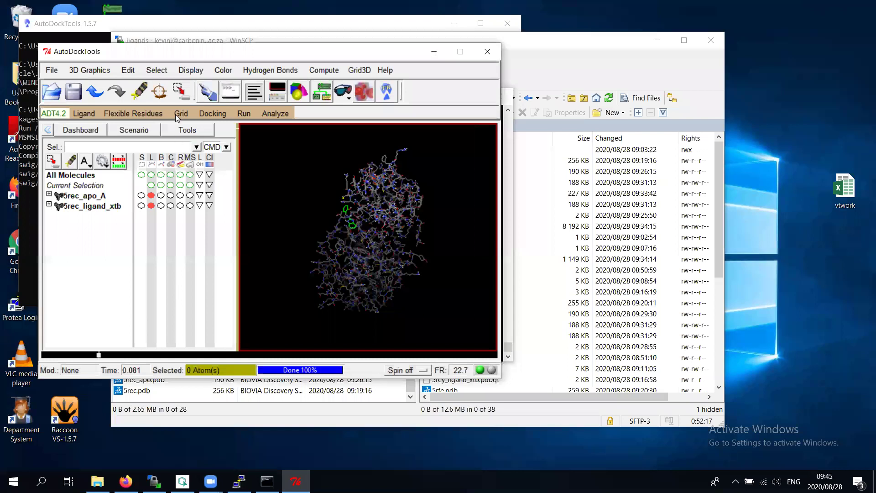
# Set the grid box centre to x 23, y 15, z 4.5 and close, keeping the current box
pyautogui.click(178, 112)
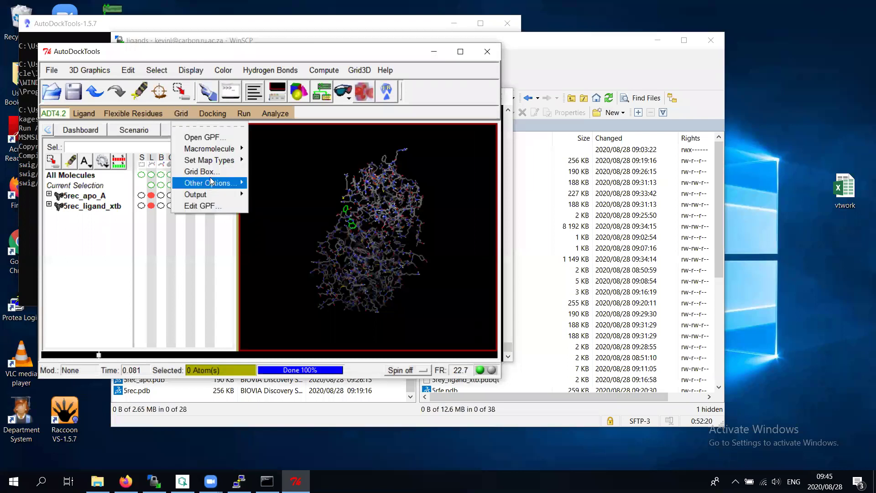
pyautogui.click(210, 172)
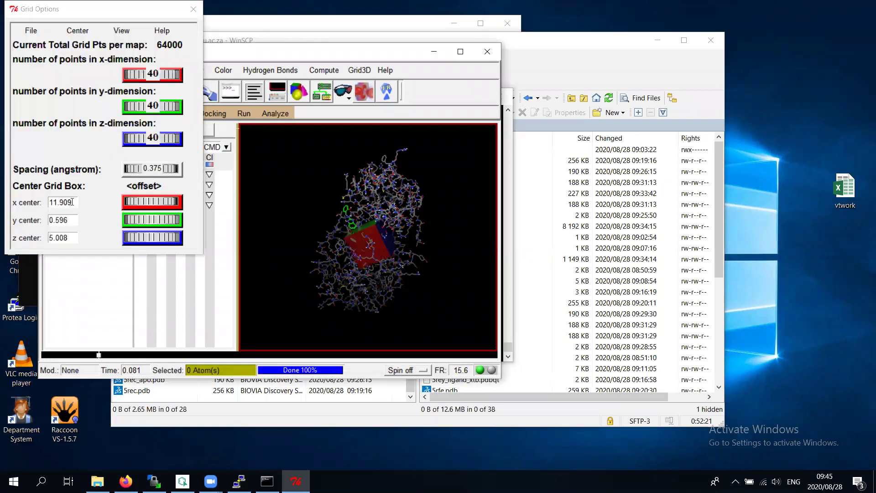
pyautogui.tripleClick(45, 201)
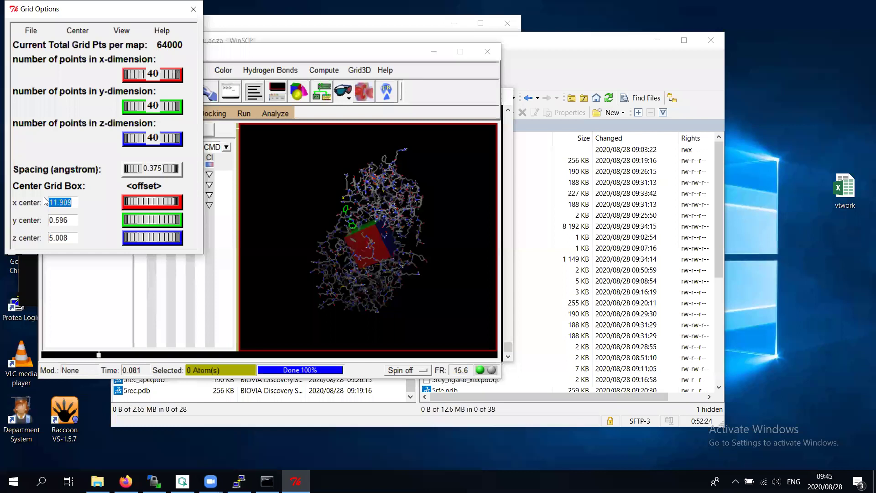
pyautogui.write('23')
pyautogui.press('Return')
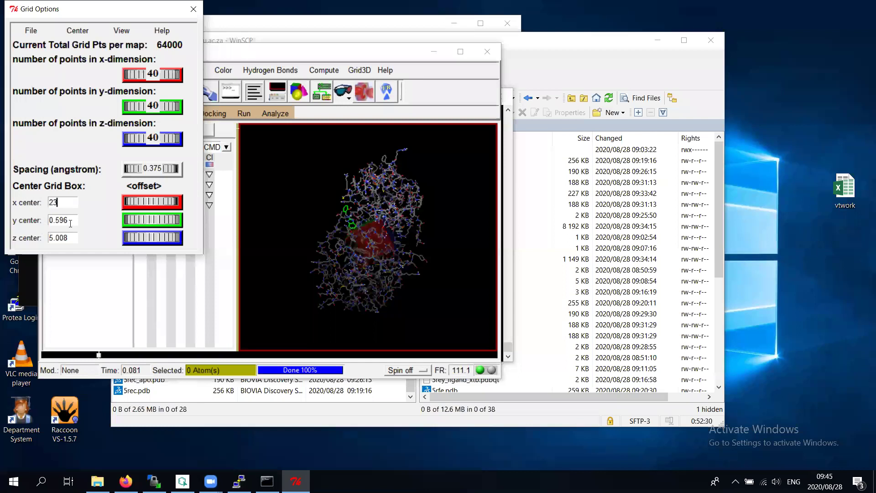
pyautogui.tripleClick(45, 215)
pyautogui.write('15')
pyautogui.press('Return')
pyautogui.tripleClick(38, 234)
pyautogui.write('4.5')
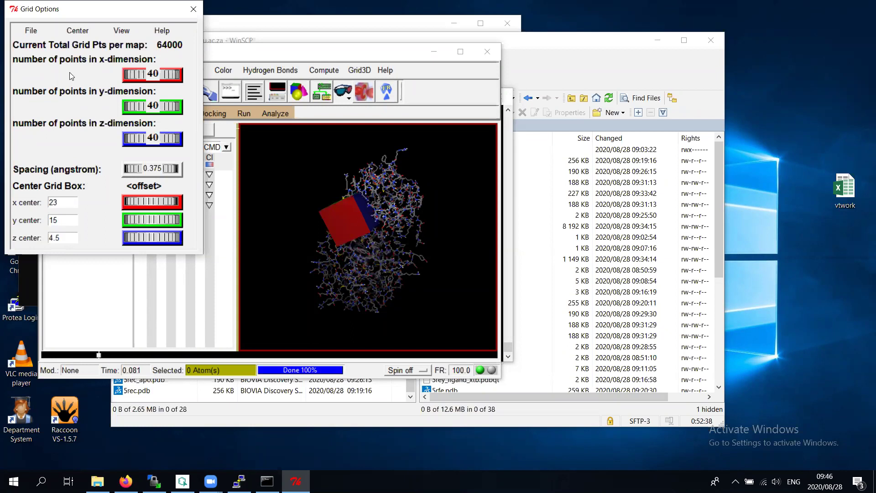
pyautogui.click(33, 28)
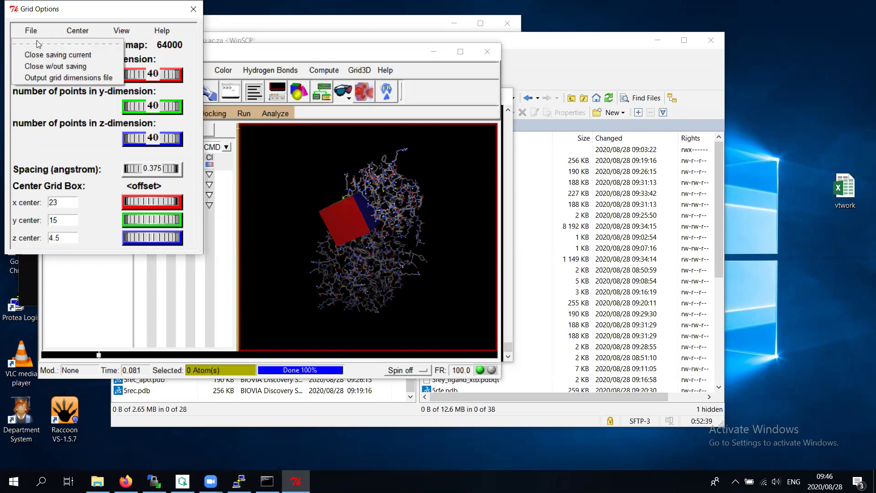
pyautogui.click(59, 55)
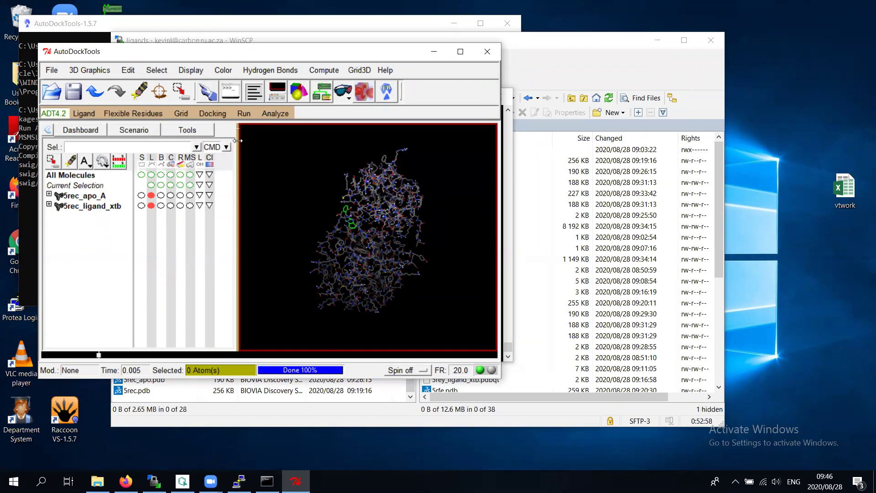
# Write the grid parameters out to the file 5rec_redock.gpf
pyautogui.click(182, 114)
pyautogui.moveTo(197, 200)
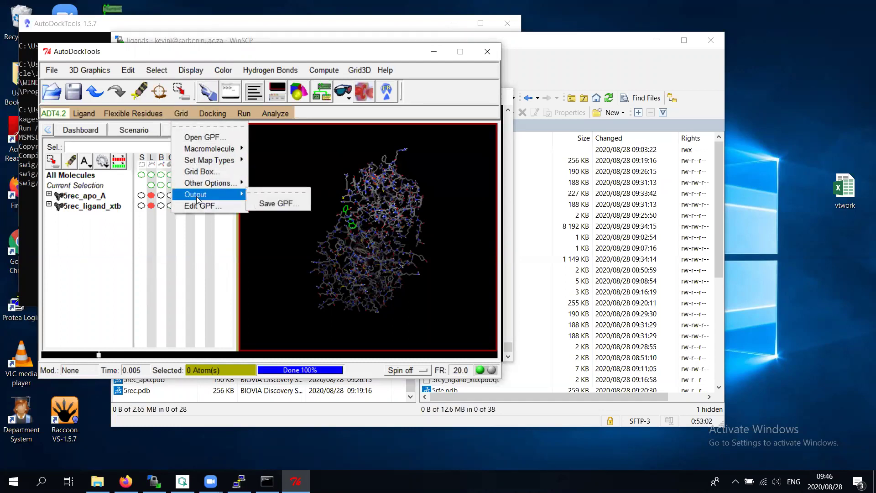
pyautogui.click(274, 204)
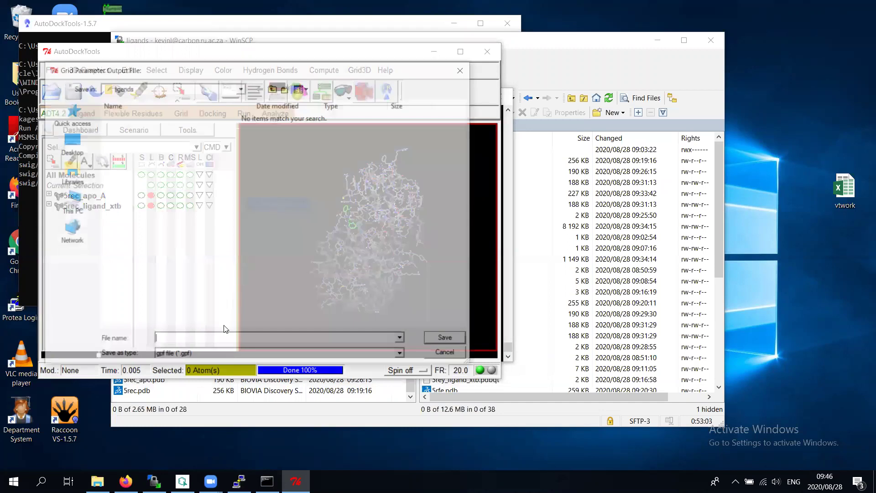
pyautogui.write('5re')
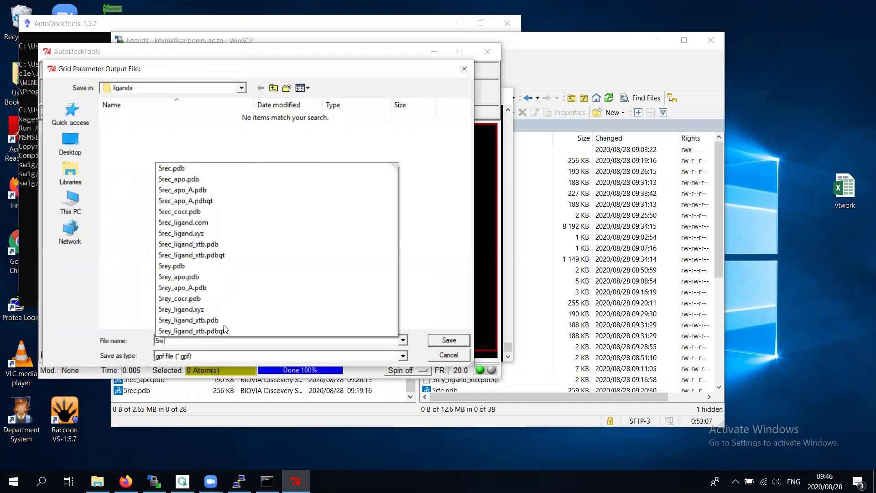
pyautogui.write('c_redock')
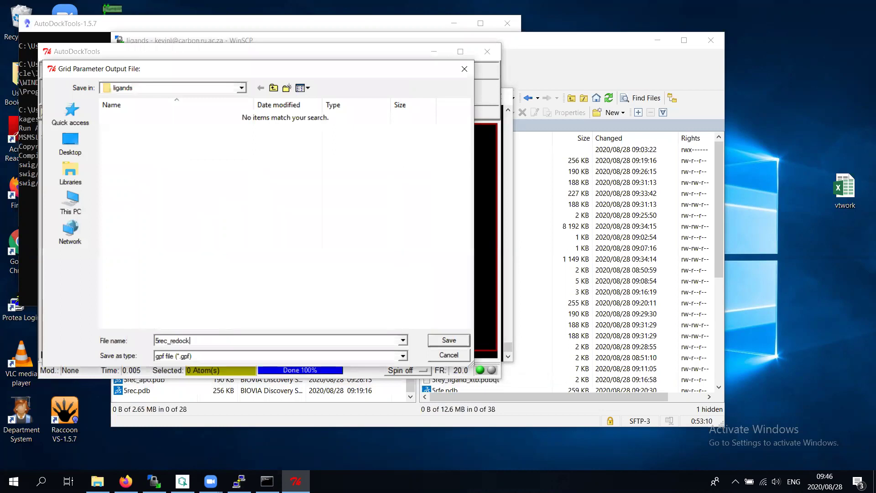
pyautogui.write('.gpf')
pyautogui.click(442, 337)
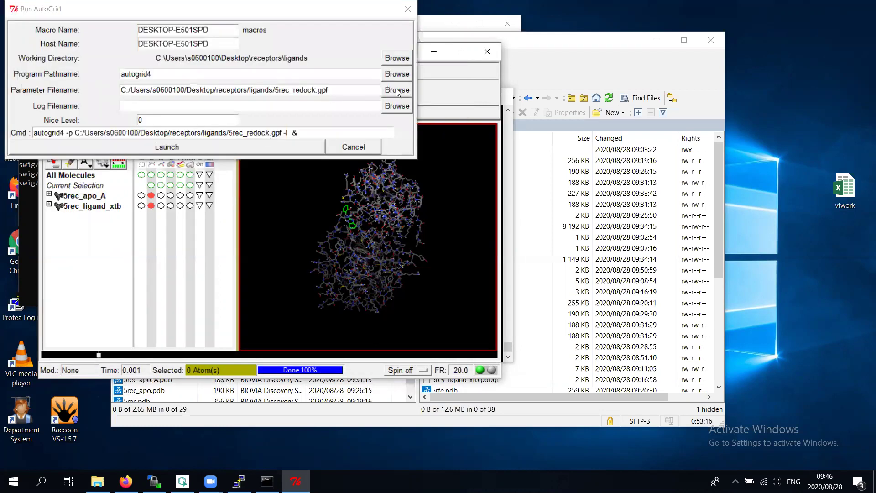
# Launch AutoGrid using 5rec_redock.gpf as the parameter file and autogrid4 as the program
pyautogui.click(396, 91)
pyautogui.doubleClick(123, 75)
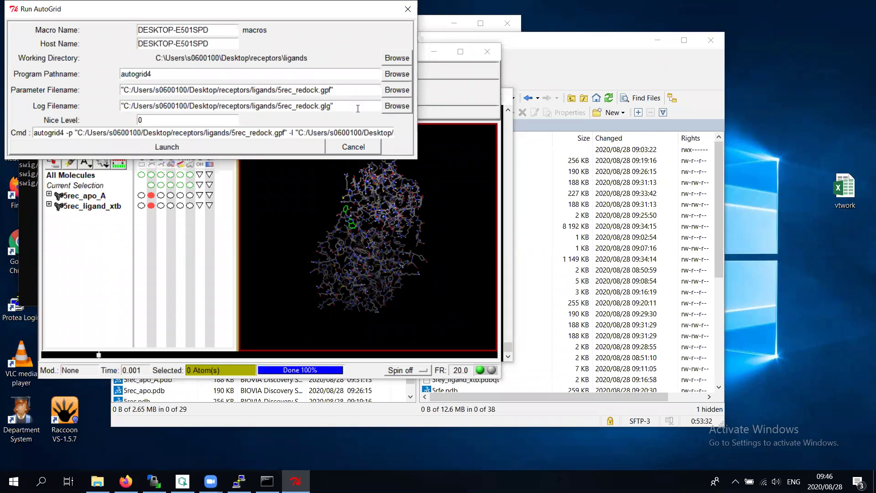
pyautogui.click(407, 75)
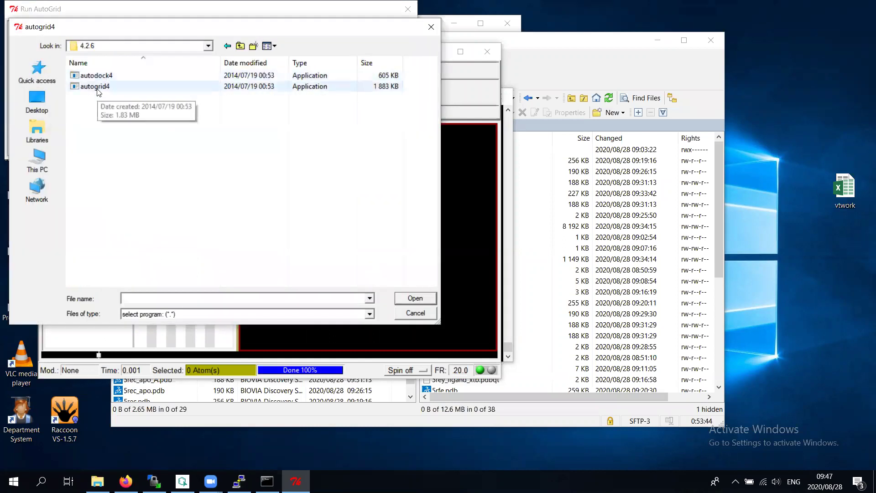
pyautogui.doubleClick(95, 87)
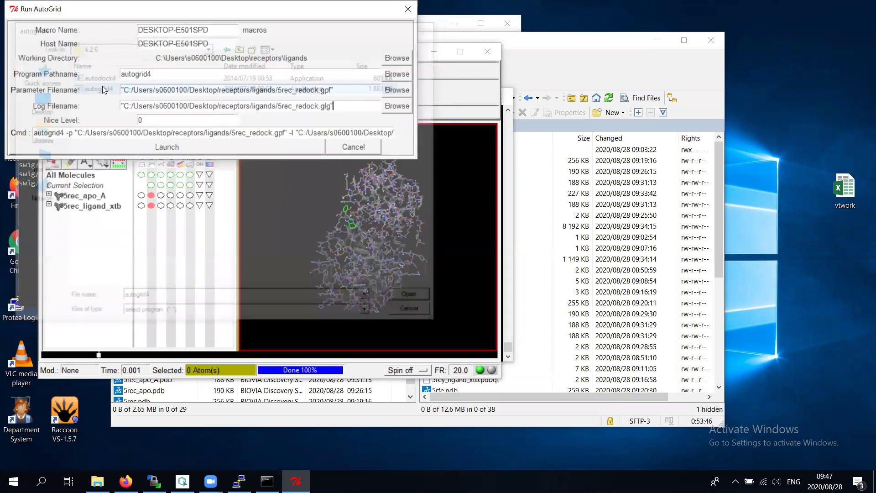
pyautogui.click(220, 147)
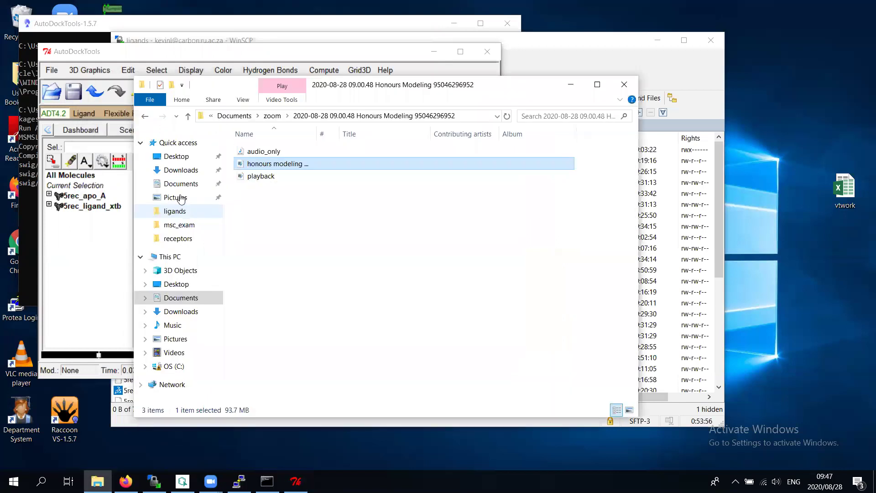
# Browse Explorer to Desktop > receptors > ligands and move the window down to reveal the viewer
pyautogui.click(178, 158)
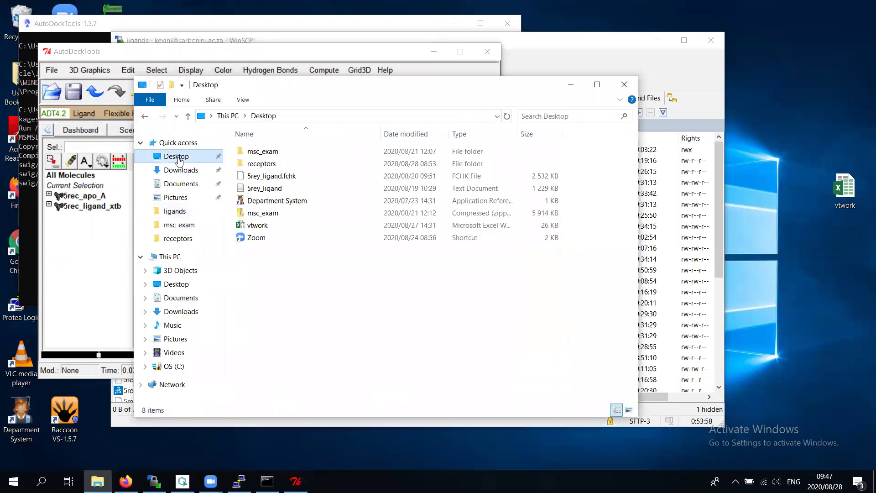
pyautogui.doubleClick(261, 163)
pyautogui.click(263, 154)
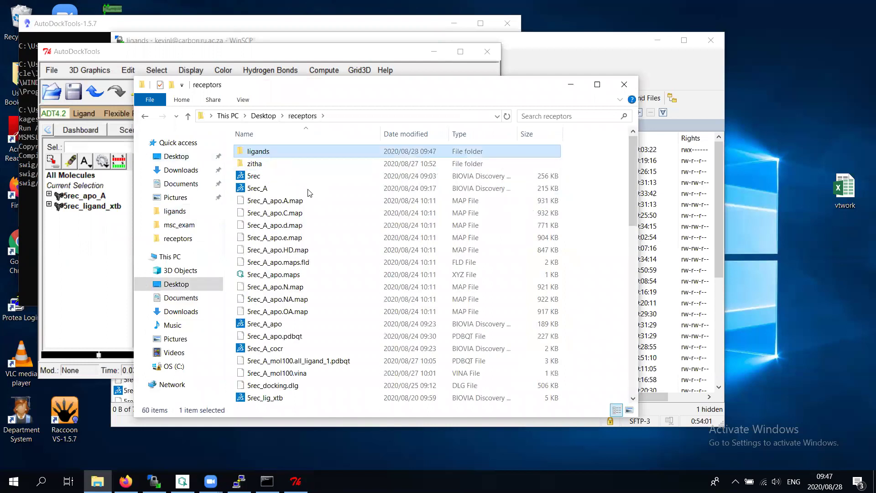
pyautogui.press('Return')
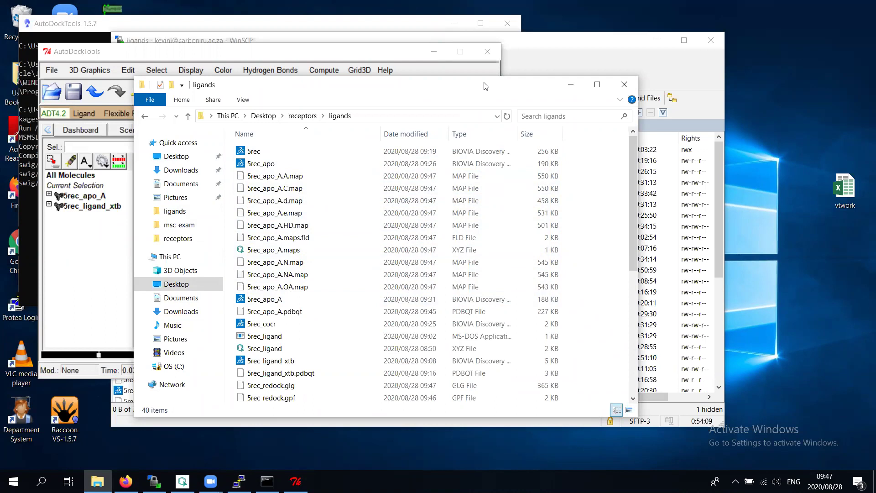
pyautogui.moveTo(485, 86); pyautogui.dragTo(461, 357)
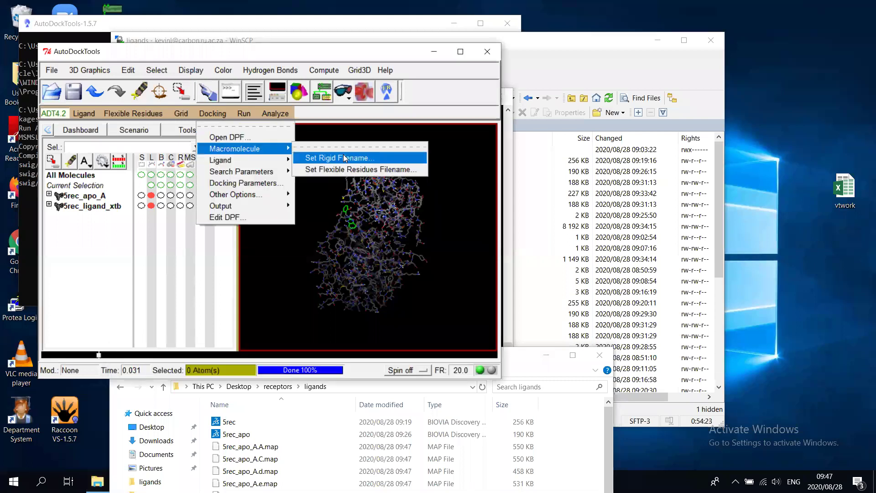
# Set 5rec_apo_A.pdbqt as the rigid receptor and accept 5rec_ligand_xtb as ligand with default parameters
pyautogui.click(343, 154)
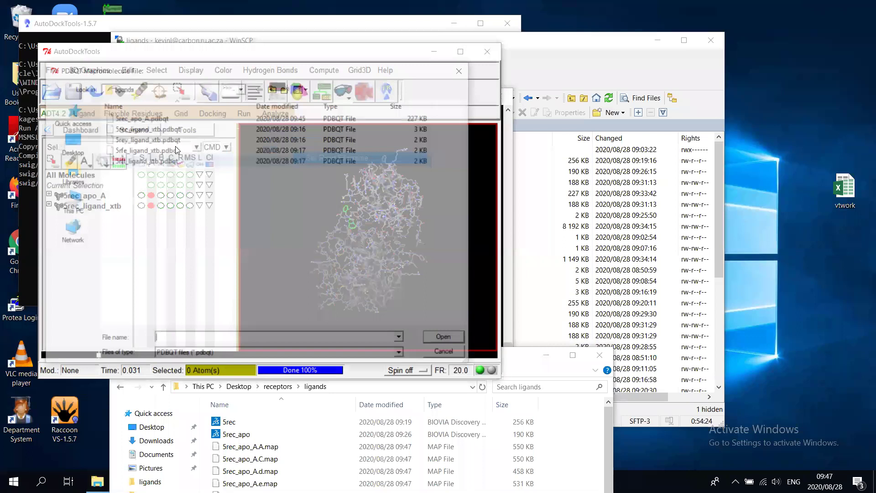
pyautogui.doubleClick(155, 120)
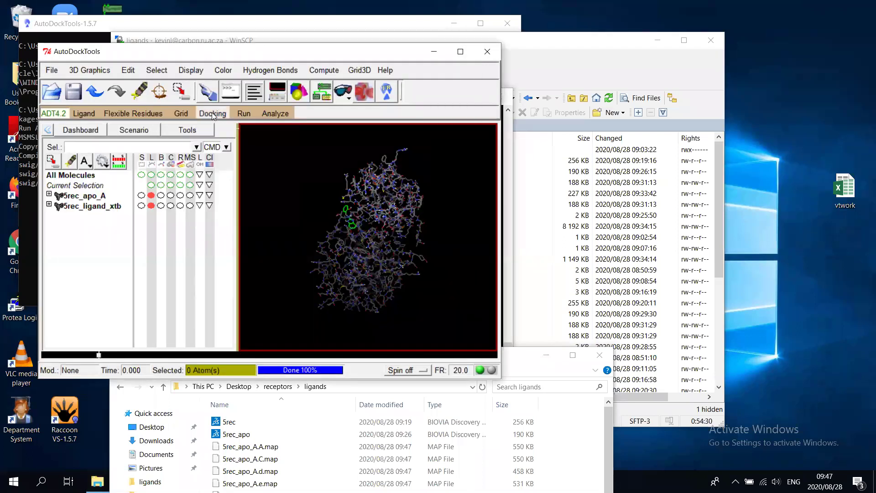
pyautogui.click(213, 113)
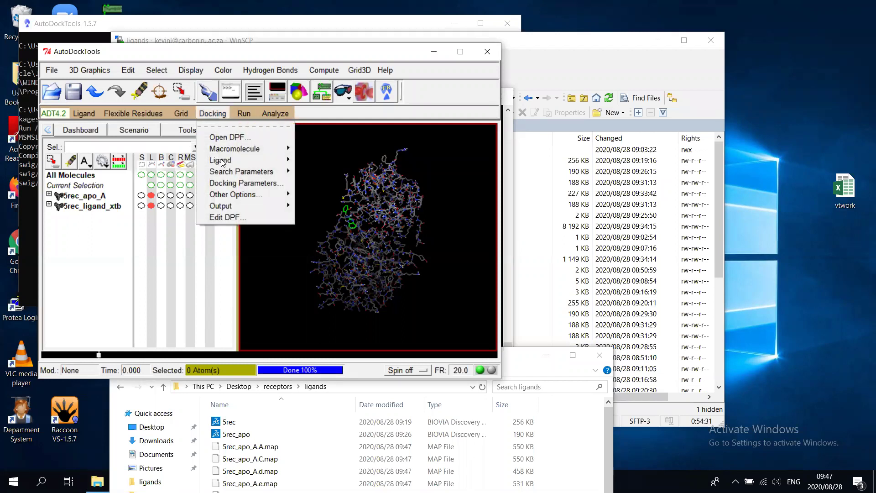
pyautogui.moveTo(274, 160)
pyautogui.click(319, 165)
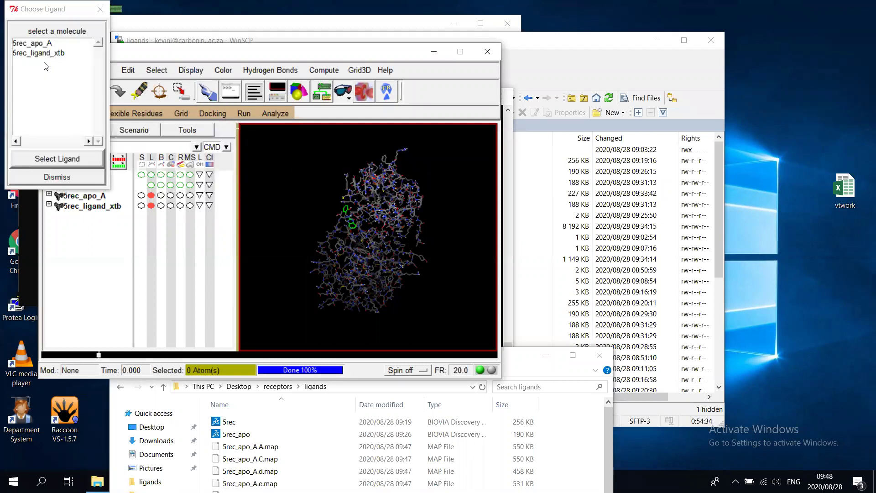
pyautogui.click(44, 54)
pyautogui.click(58, 158)
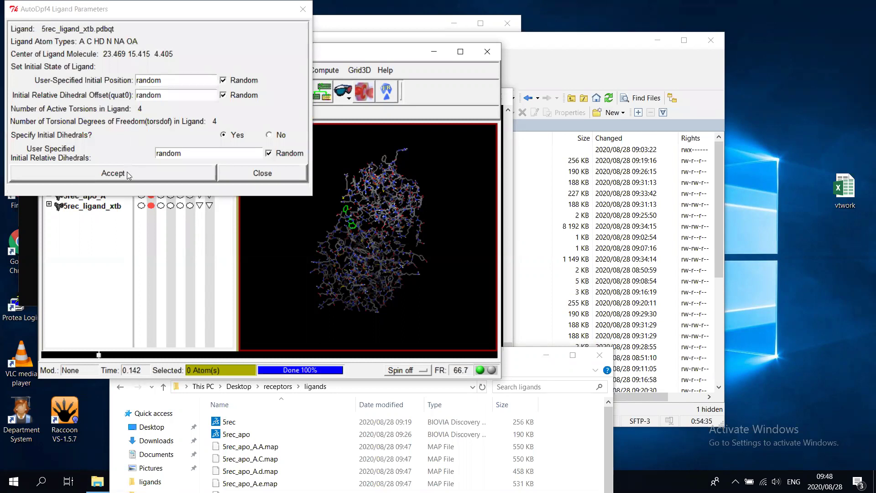
pyautogui.click(128, 175)
pyautogui.click(206, 114)
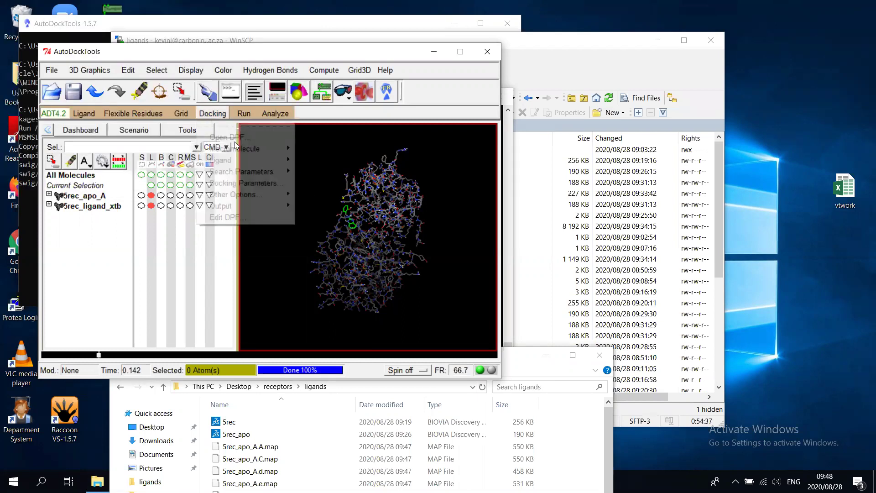
# Accept the genetic algorithm settings: 10 runs, population 150, 2,500,000 evaluations
pyautogui.moveTo(279, 172)
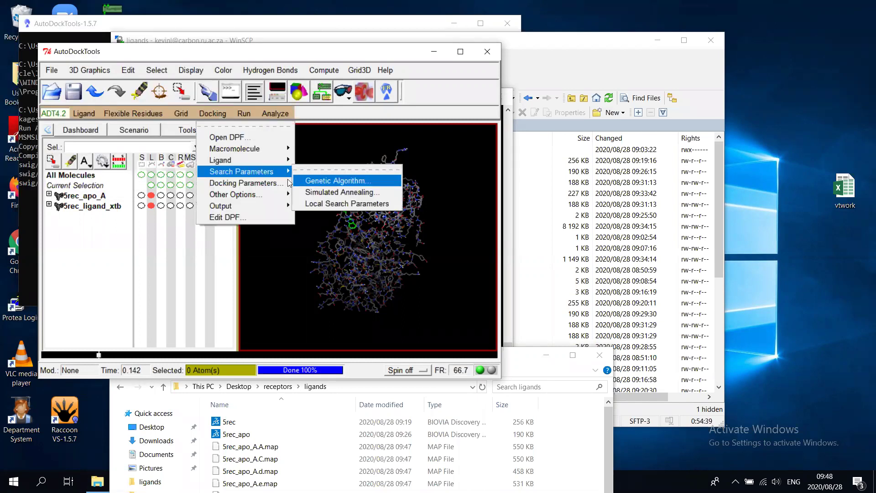
pyautogui.click(328, 180)
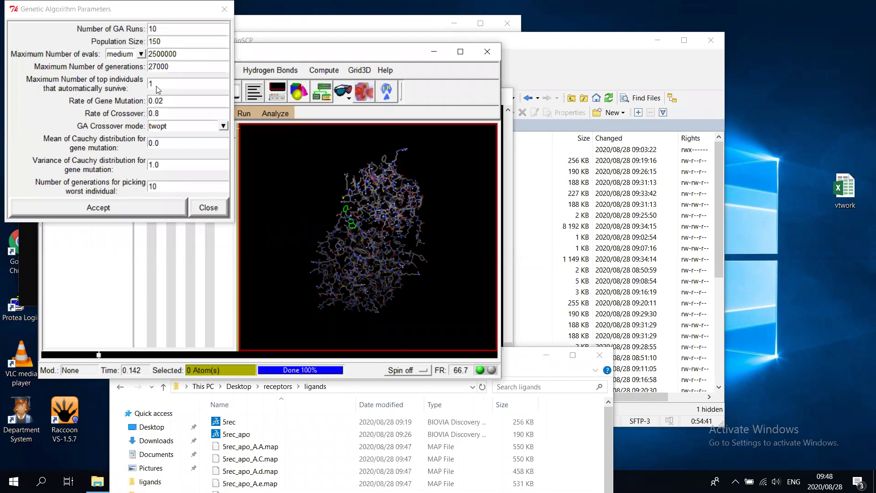
pyautogui.moveTo(160, 27)
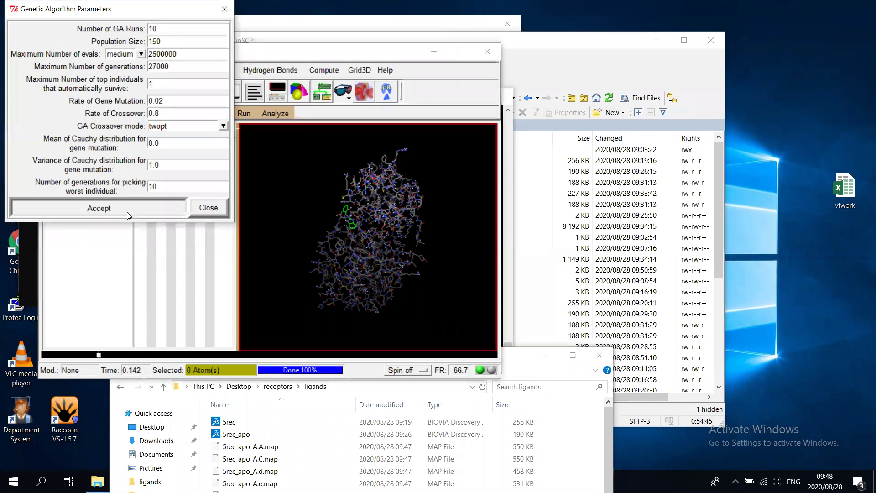
pyautogui.click(158, 205)
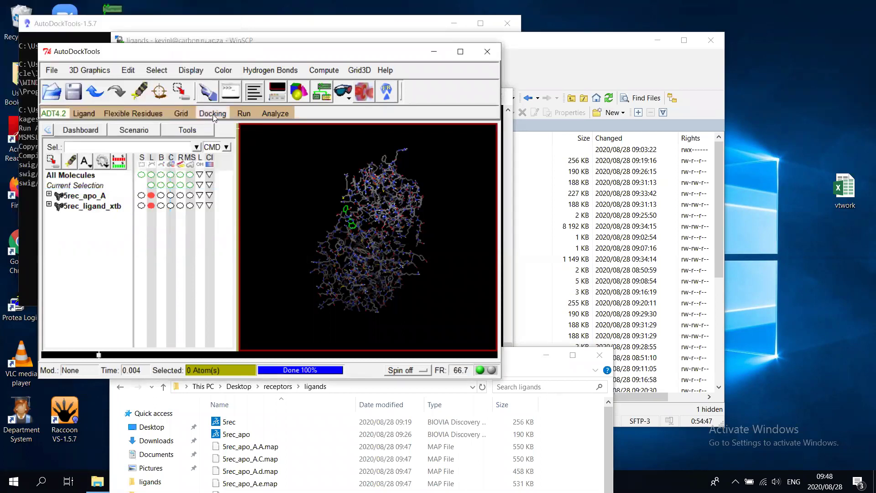
# Start the Lamarckian GA output and name the docking parameter file 5rec_redock.dpf
pyautogui.click(213, 114)
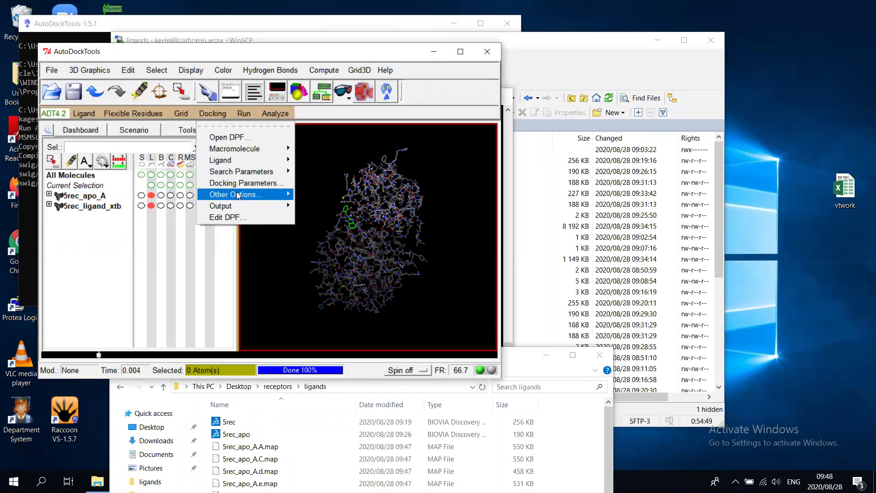
pyautogui.moveTo(256, 206)
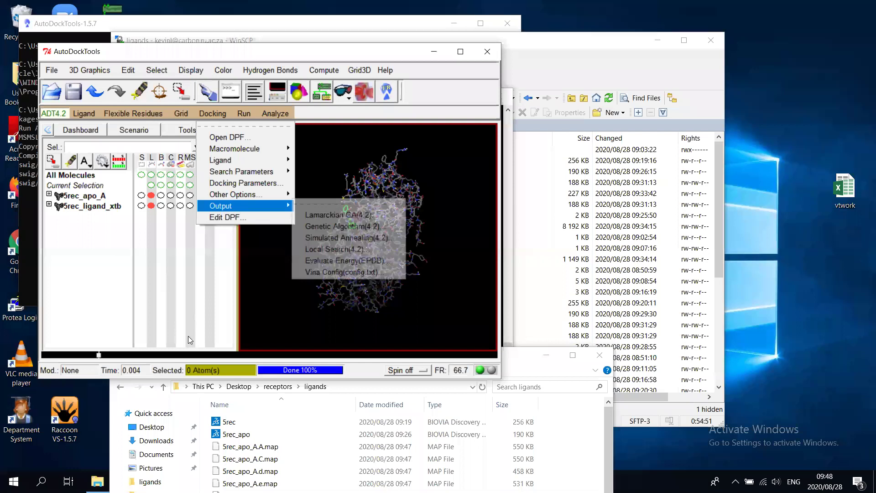
pyautogui.write('5rec_red')
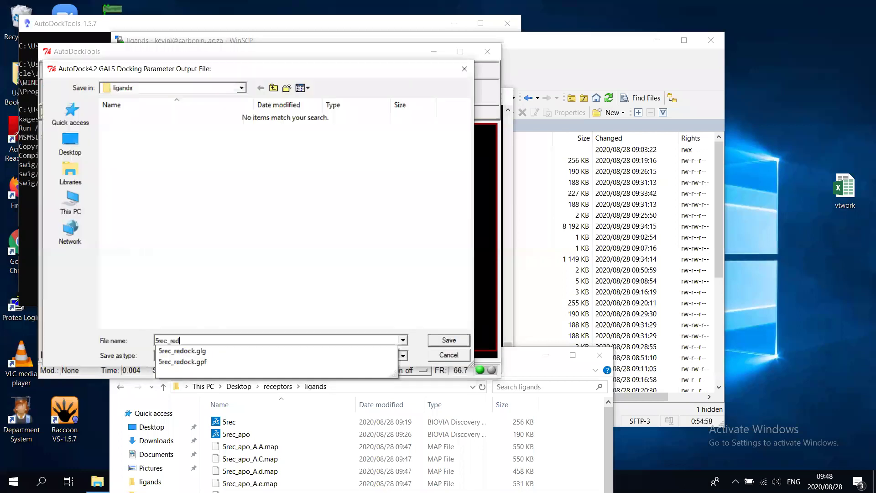
pyautogui.write('ock.dpf')
# Save 5rec_redock.dpf and select it as the Run AutoDock parameter file
pyautogui.click(458, 338)
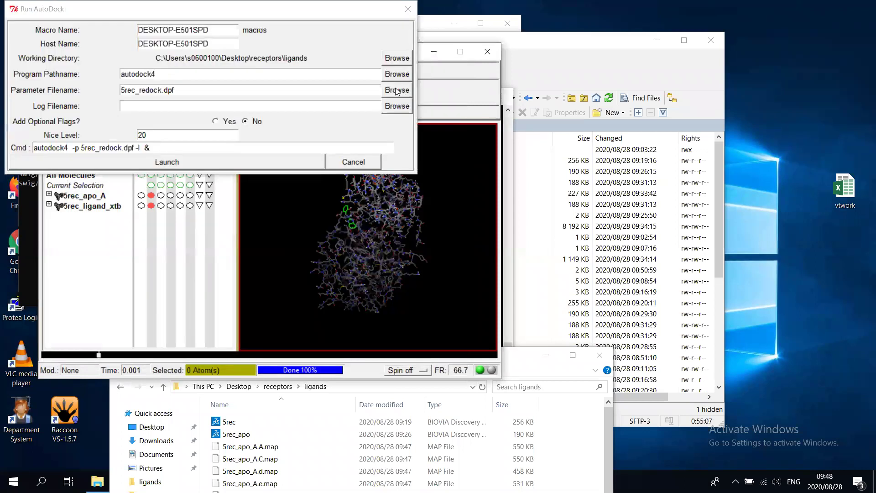
pyautogui.click(397, 91)
pyautogui.doubleClick(116, 77)
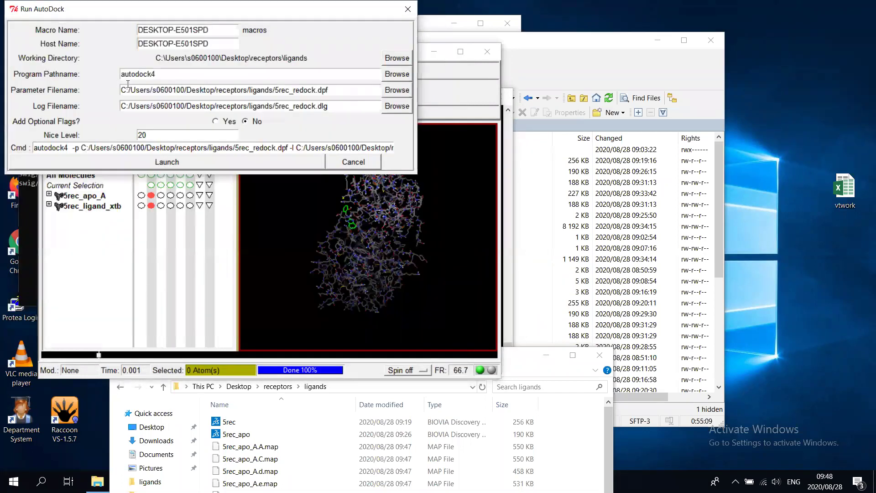
# Choose autodock4 from Program Files (x86)/The Scripps Research Institute/Autodock/4.2.6 as the program
pyautogui.click(395, 74)
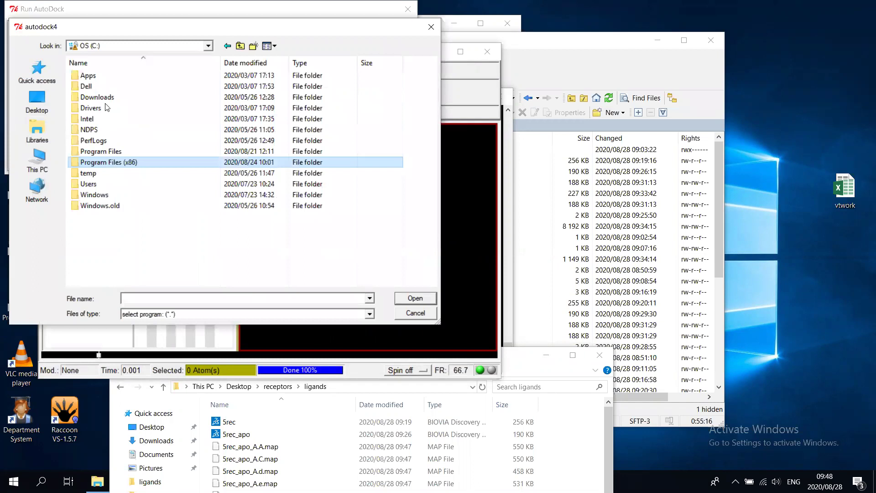
pyautogui.doubleClick(107, 159)
pyautogui.scroll(-3, 118, 191)
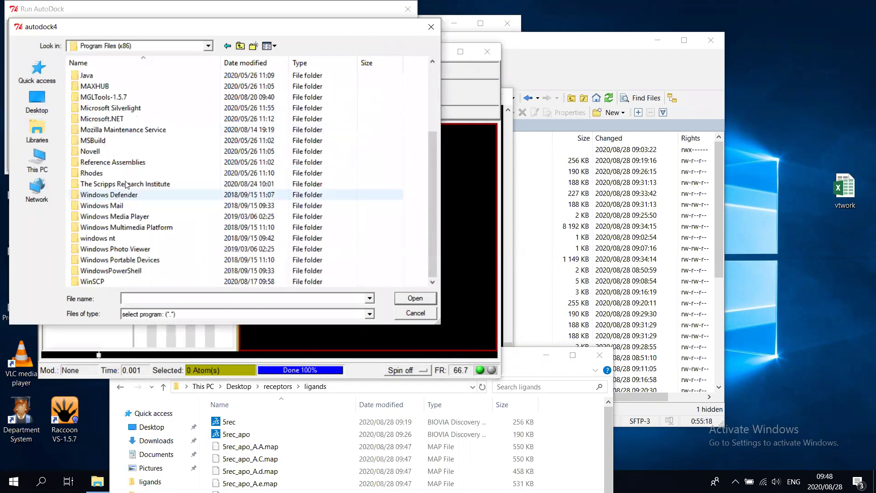
pyautogui.doubleClick(126, 183)
pyautogui.doubleClick(96, 75)
pyautogui.doubleClick(97, 76)
pyautogui.doubleClick(100, 74)
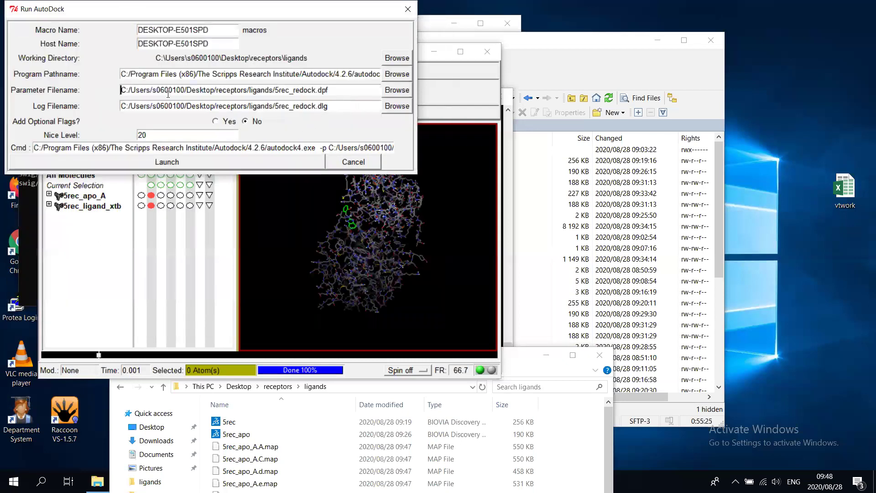
# Wrap the 5rec_redock.dpf and 5rec_redock.dlg paths in quotation marks on the command line
pyautogui.write('"')
pyautogui.click(337, 90)
pyautogui.write('"')
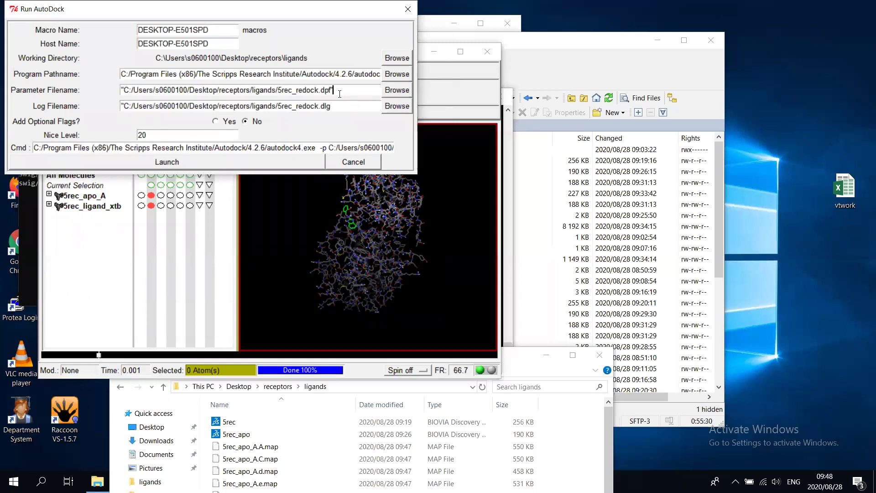
pyautogui.click(345, 105)
pyautogui.write('"')
pyautogui.press('Return')
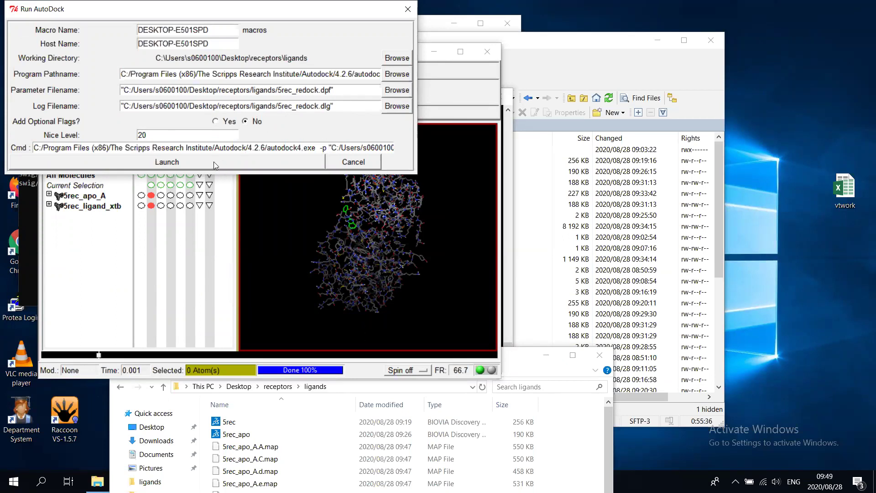
# Launch the AutoDock docking run, move its console aside, and bring the PuTTY terminal forward
pyautogui.click(185, 164)
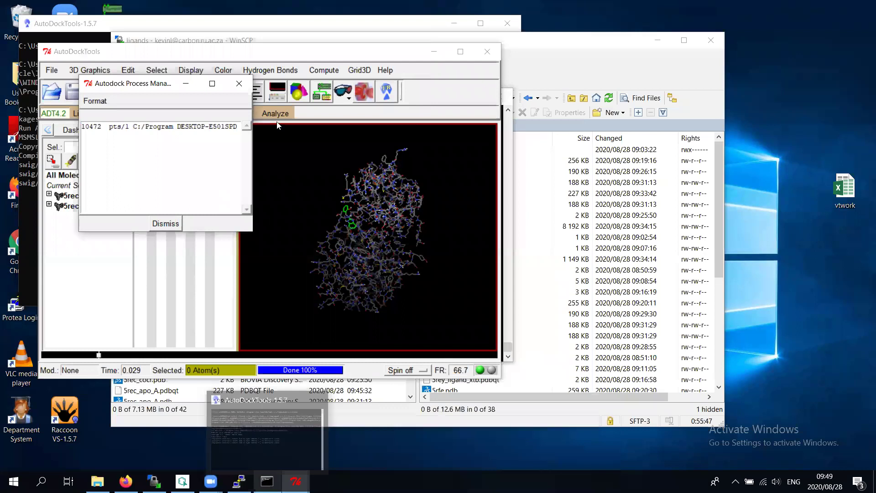
pyautogui.click(504, 28)
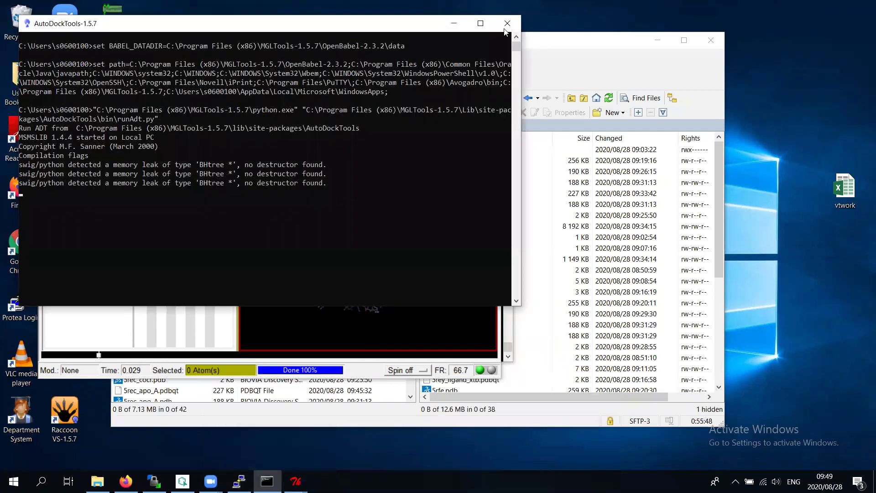
pyautogui.moveTo(456, 31); pyautogui.dragTo(479, 145)
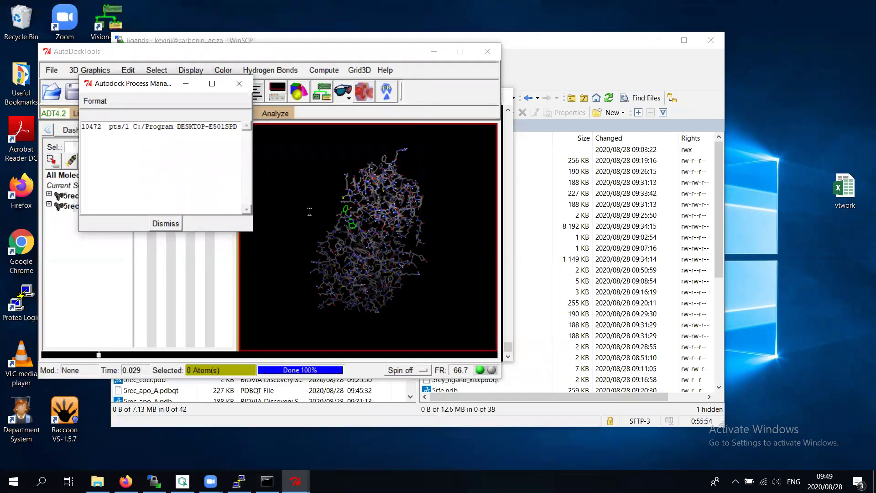
pyautogui.hotkey('alt', 'Tab')
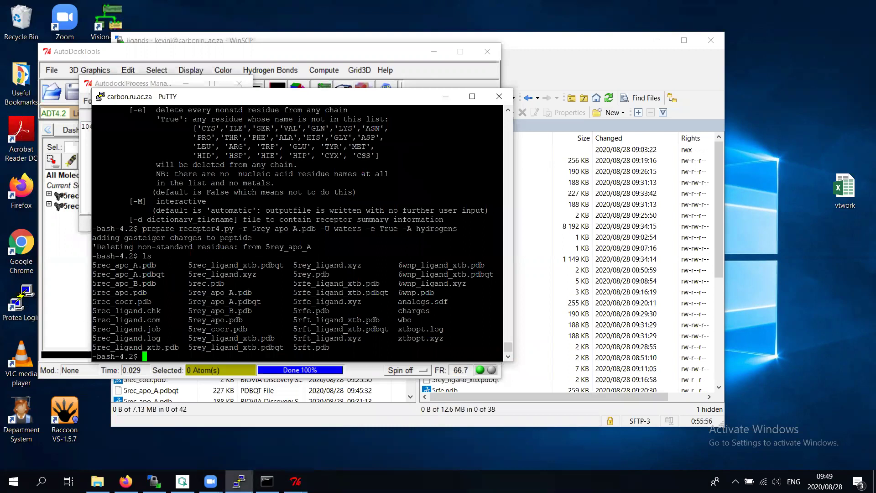
pyautogui.press('super')
# Launch Notepad++ and resize its window into the lower right of the screen
pyautogui.write('not')
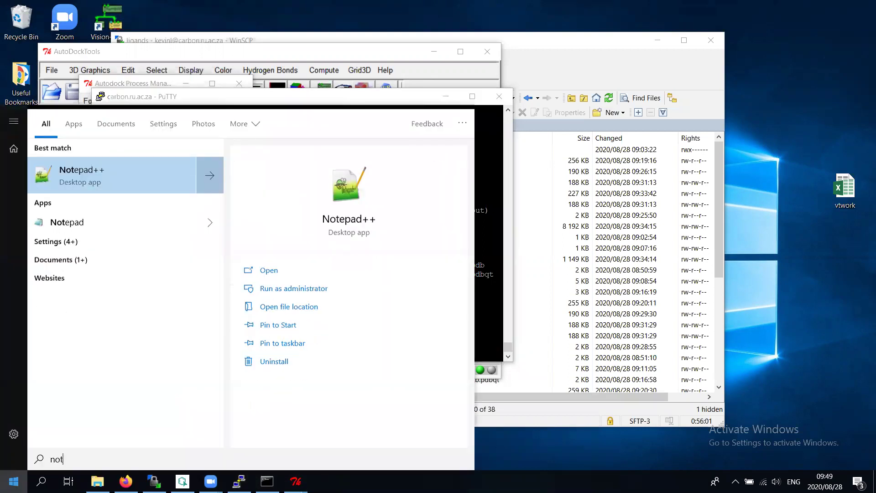
pyautogui.click(110, 171)
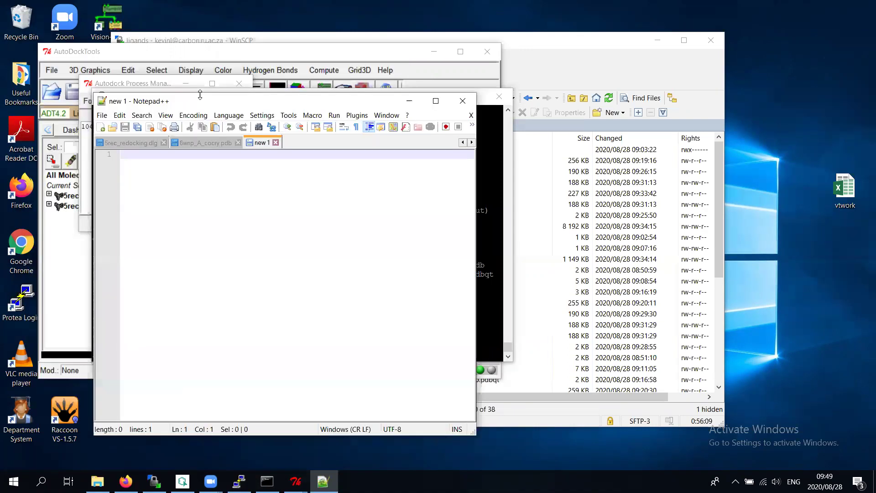
pyautogui.moveTo(199, 94); pyautogui.dragTo(201, 134)
pyautogui.moveTo(313, 142); pyautogui.dragTo(683, 281)
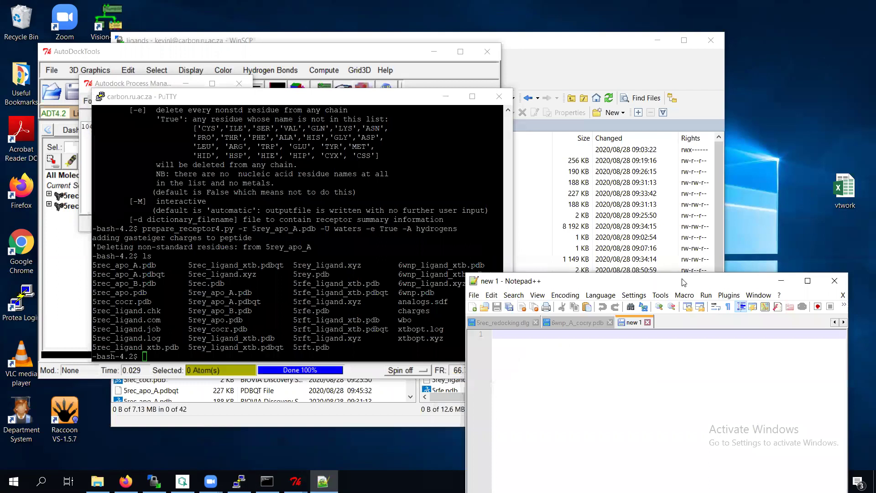
# Type the lines receptor=5rey_apo_A.pdbqt and ligand=5rey_ligand_xtb.pdbqt into the new document
pyautogui.write('receptor=5')
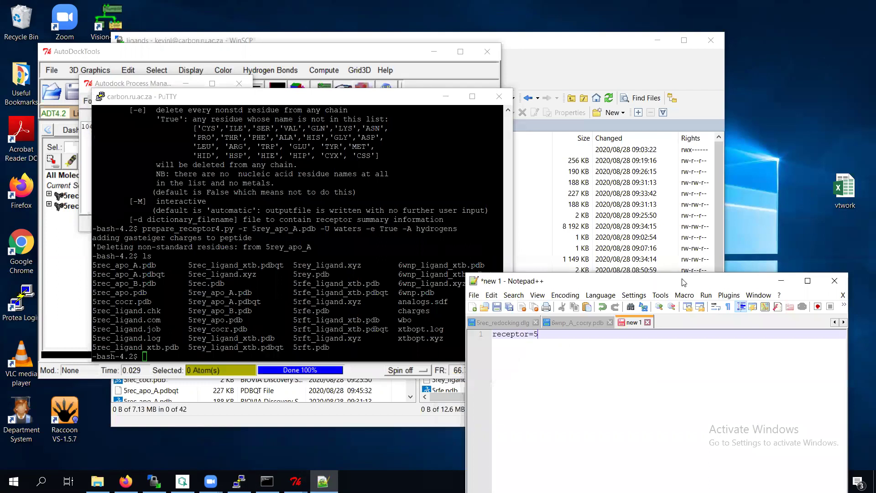
pyautogui.write('rey_apo_A.pdbqt')
pyautogui.press('Return')
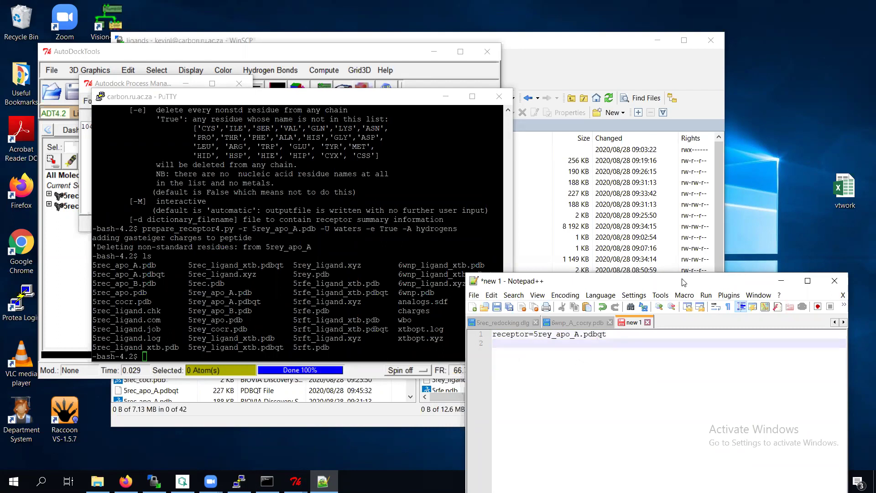
pyautogui.write('ligand=5rey')
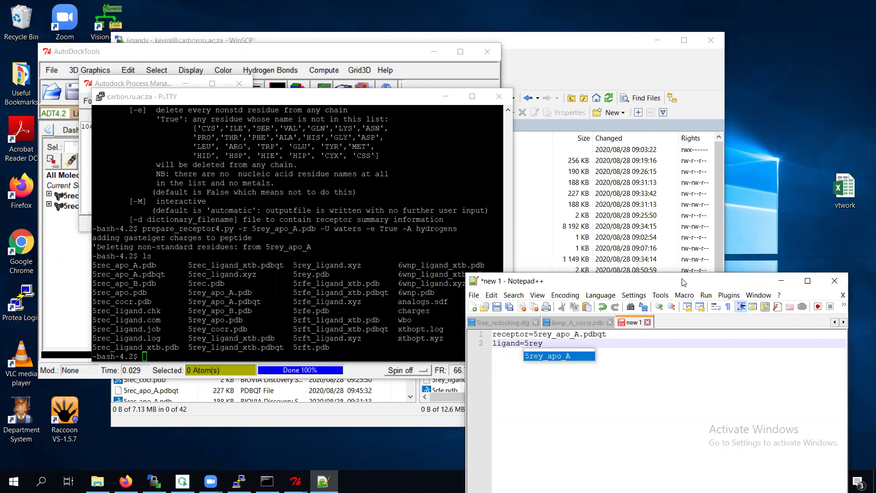
pyautogui.write('_ligand')
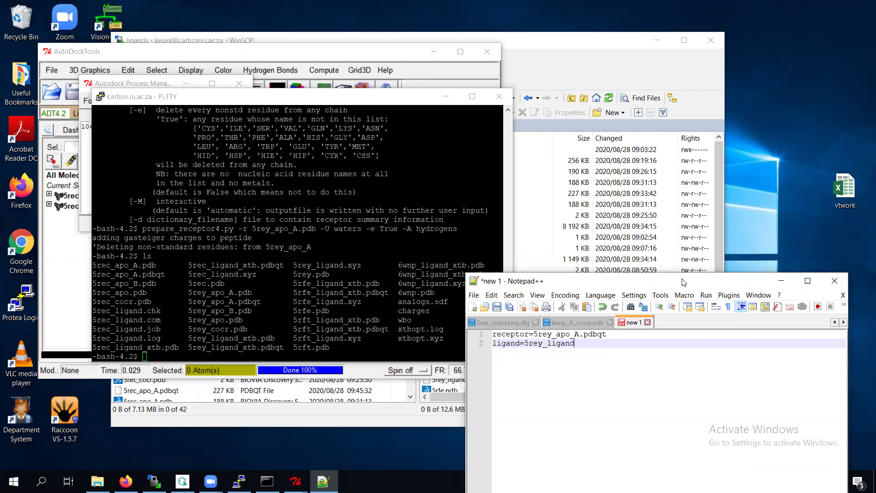
pyautogui.write('_xtb.pdbat')
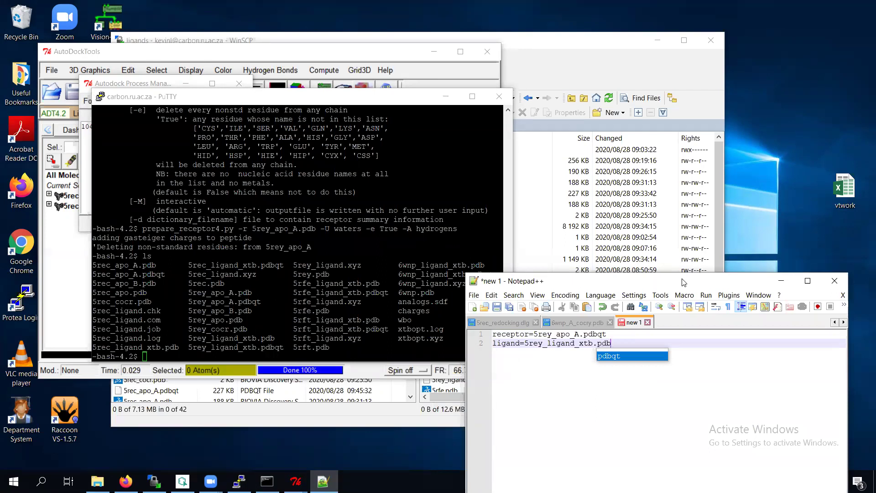
pyautogui.press('BackSpace')
pyautogui.press('BackSpace')
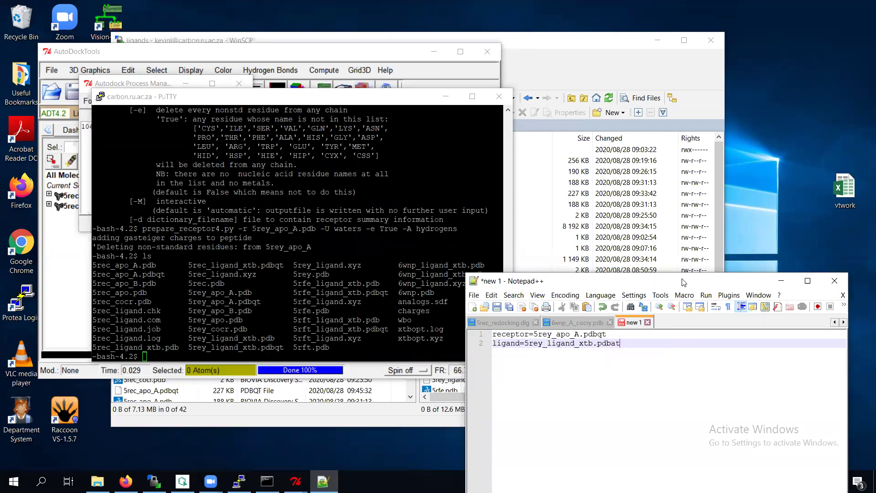
pyautogui.write('qt')
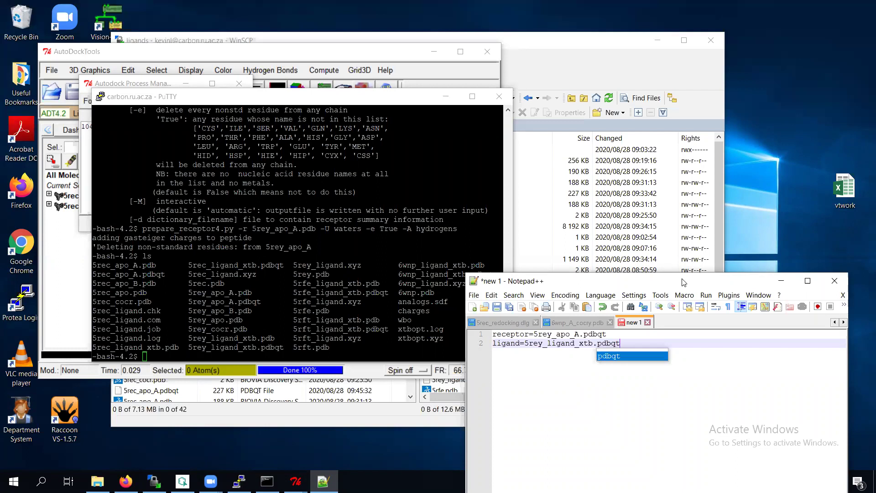
pyautogui.press('Return')
pyautogui.press('Return')
pyautogui.press('Return')
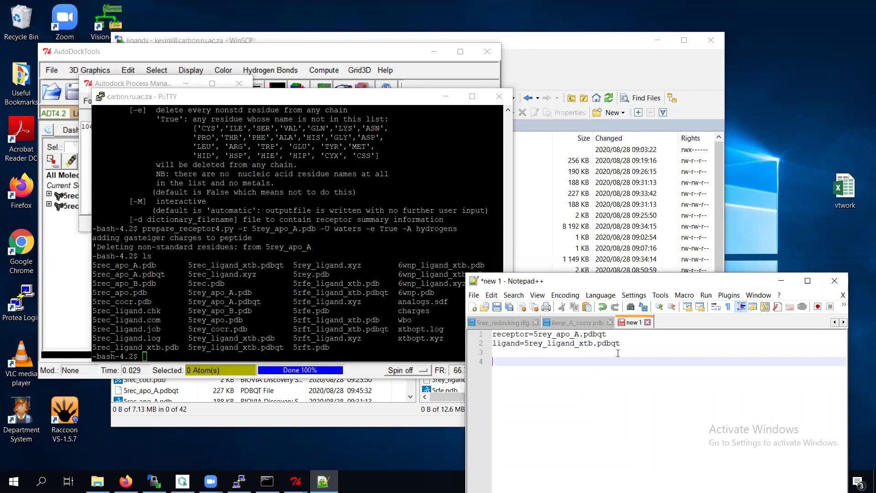
# Add the lines out=5rey_redock.all.pdbqt and log=5rey_redock.log, followed by a blank line
pyautogui.write('out=5rye')
pyautogui.press('BackSpace')
pyautogui.press('BackSpace')
pyautogui.write('ey_redock.all.pdbqt')
pyautogui.press('Return')
pyautogui.write('log=5rey_redock')
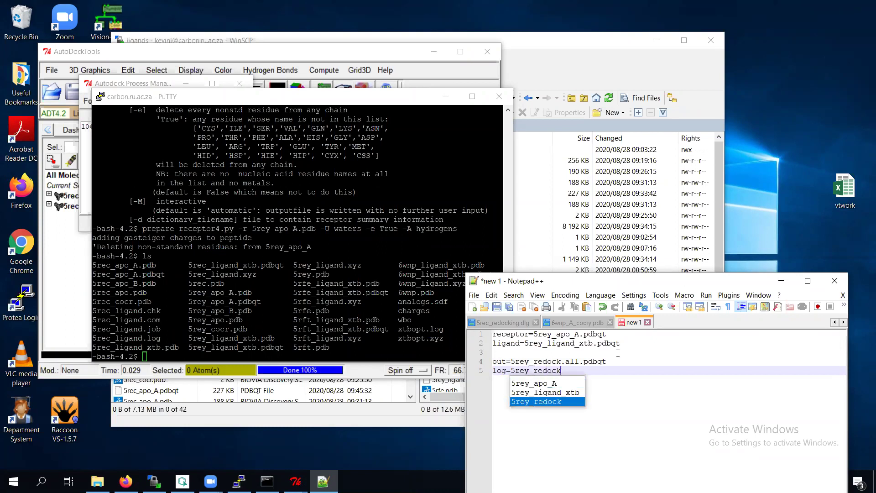
pyautogui.write('.log')
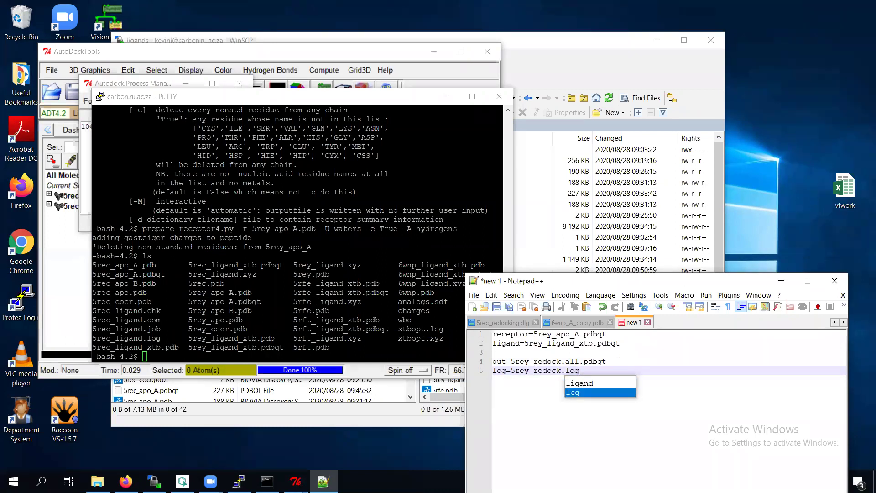
pyautogui.press('Return')
pyautogui.press('Return')
pyautogui.press('Return')
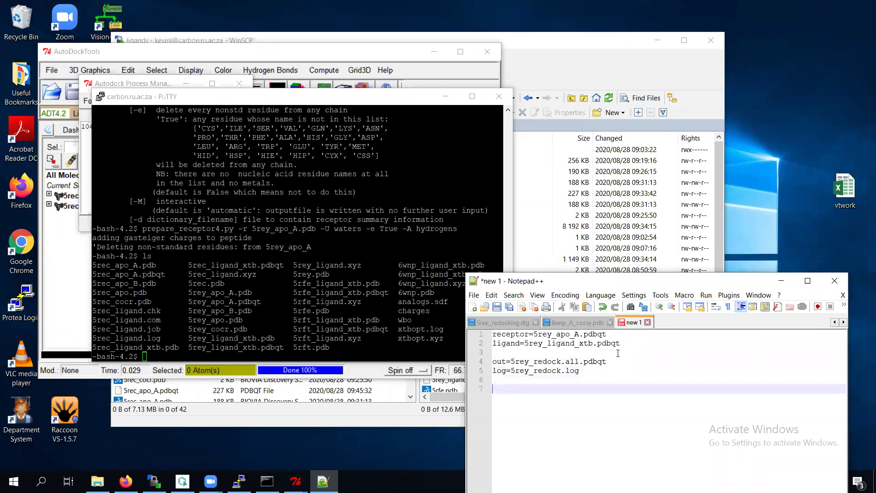
# Add empty center_x, center_y and center_z lines, then size_x, size_y and size_z each set to 22
pyautogui.write('center_x=')
pyautogui.press('Return')
pyautogui.write('cen')
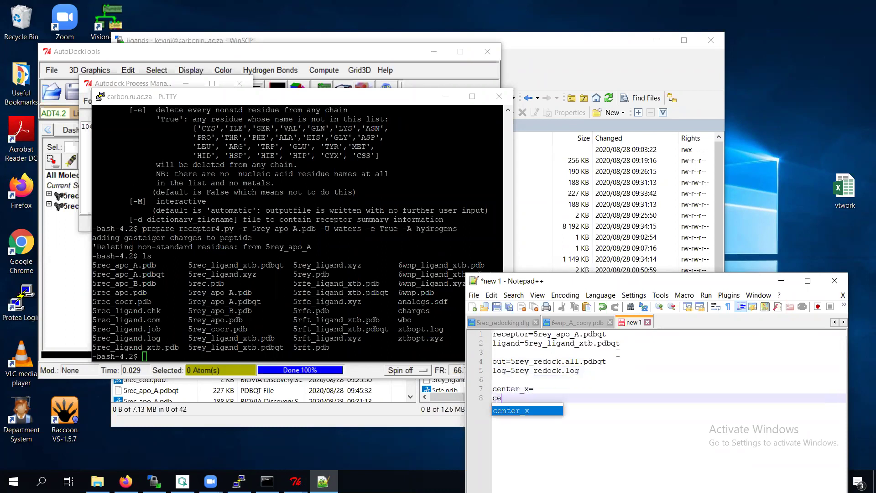
pyautogui.write('ter_y=')
pyautogui.press('Return')
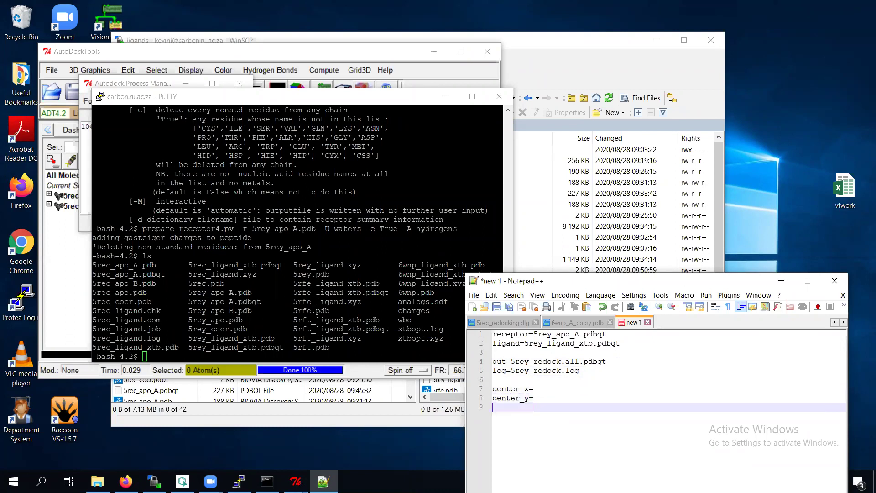
pyautogui.write('center_z=')
pyautogui.press('Return')
pyautogui.press('Return')
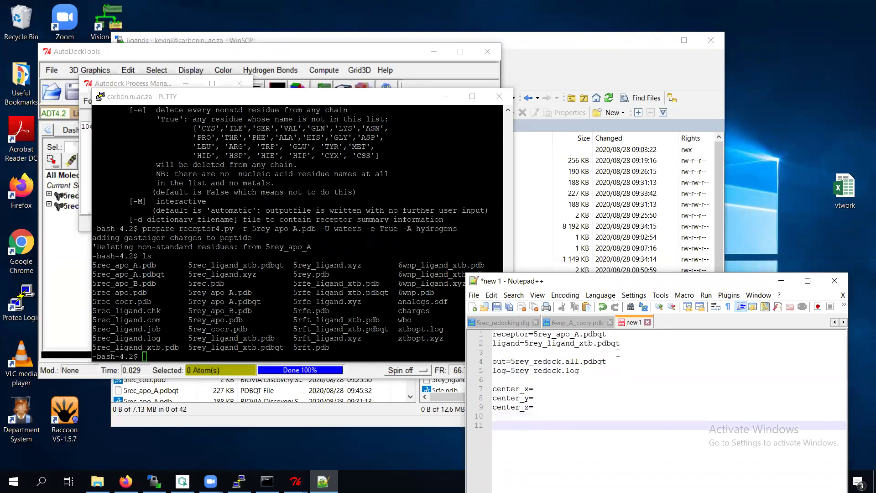
pyautogui.write('size_x=22')
pyautogui.press('Return')
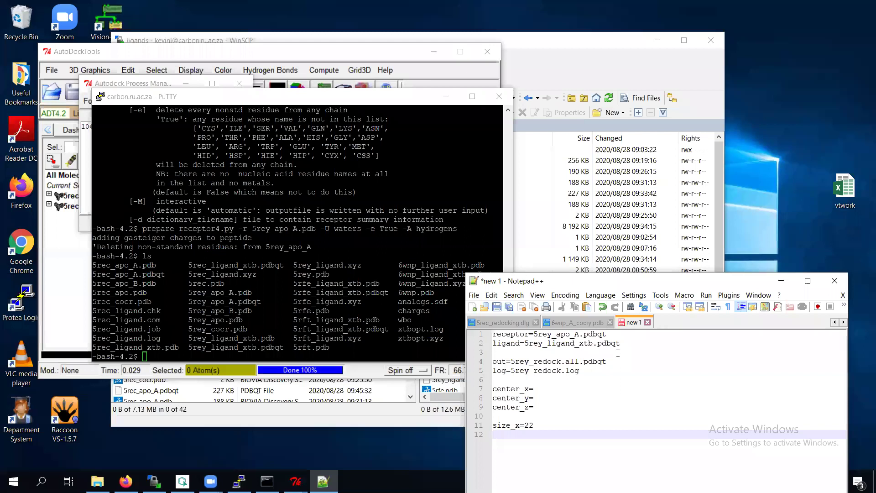
pyautogui.write('size_y=22')
pyautogui.press('Return')
pyautogui.write('size')
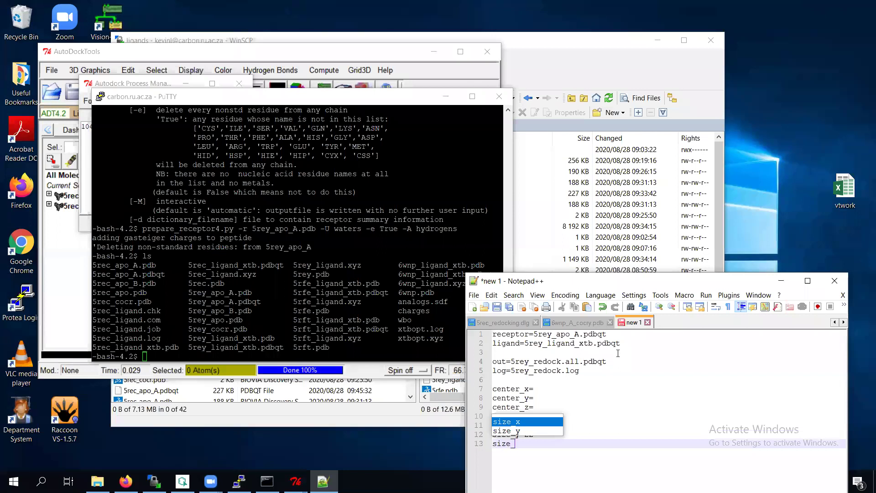
pyautogui.write('_z=22')
pyautogui.press('Return')
pyautogui.press('Return')
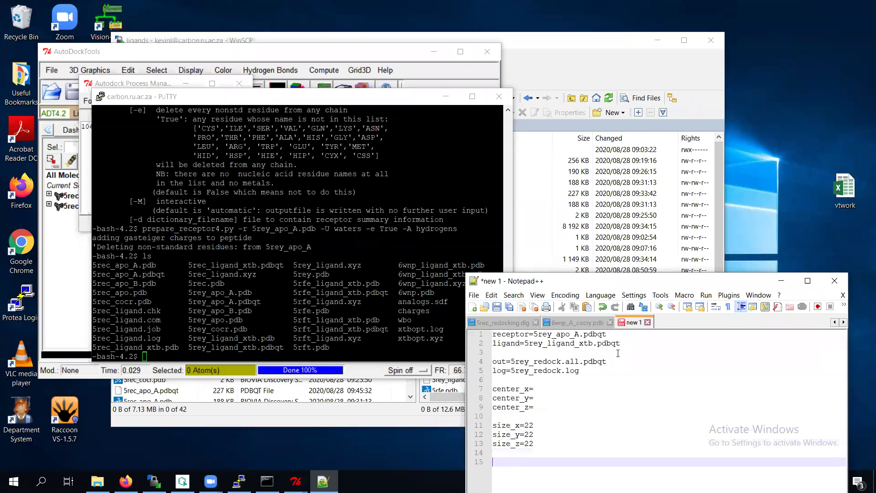
# Add the lines energy_range=4, exhaustiveness=32 and cpu=8
pyautogui.write('energy')
pyautogui.write('_rang')
pyautogui.press('BackSpace')
pyautogui.press('BackSpace')
pyautogui.write('e=4')
pyautogui.press('Return')
pyautogui.write('exh')
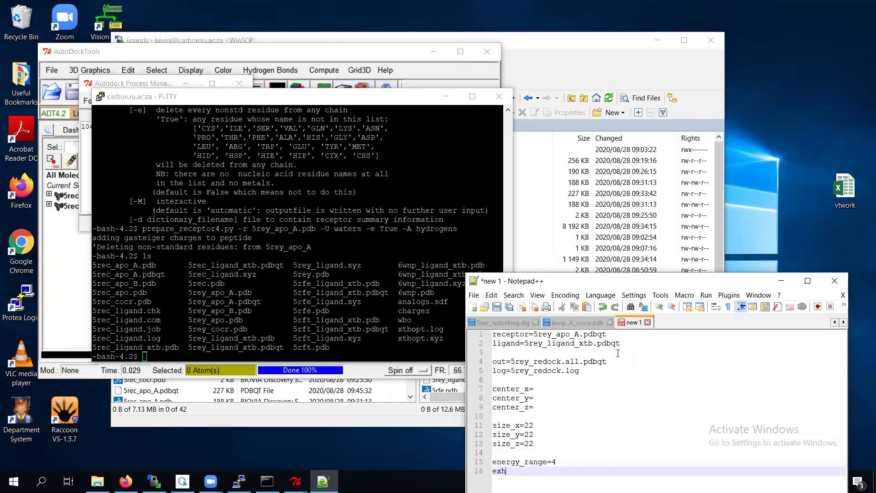
pyautogui.write('austivenn')
pyautogui.write('ss=32')
pyautogui.press('Return')
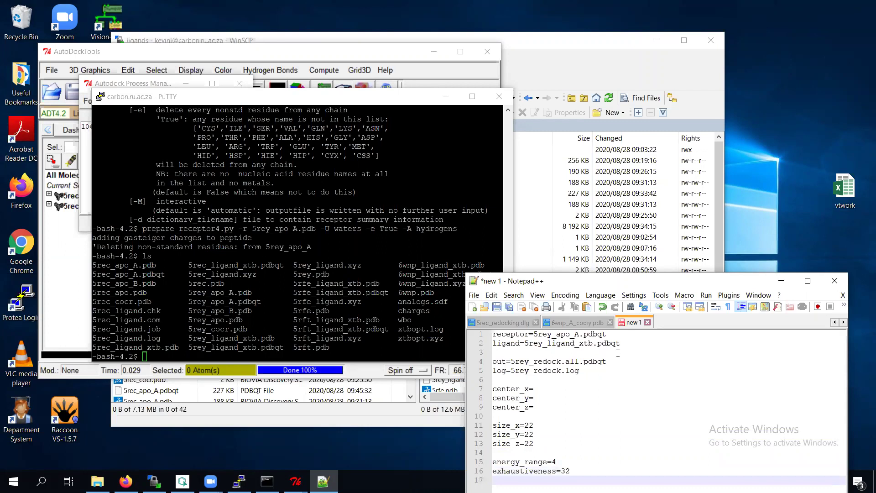
pyautogui.write('cpu=8')
pyautogui.press('Return')
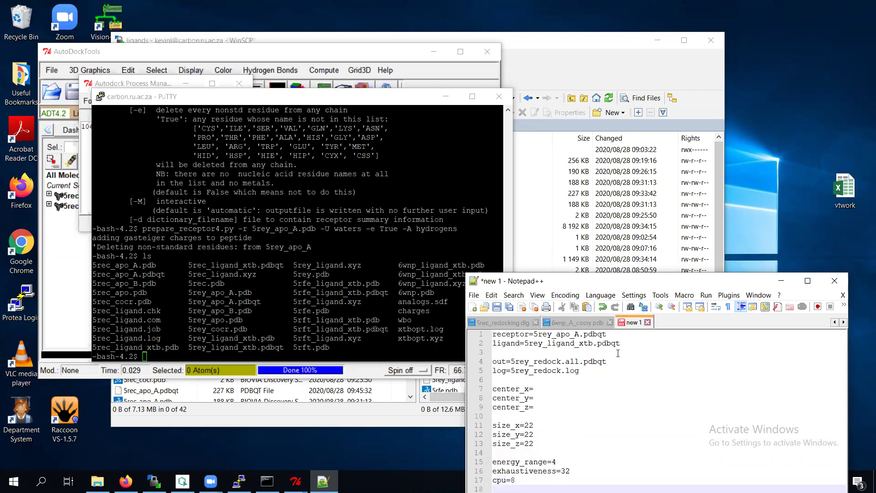
# Open the local file 5rey_cocr.pdb in WinSCP's editor to read the T4Y ligand coordinates
pyautogui.click(549, 390)
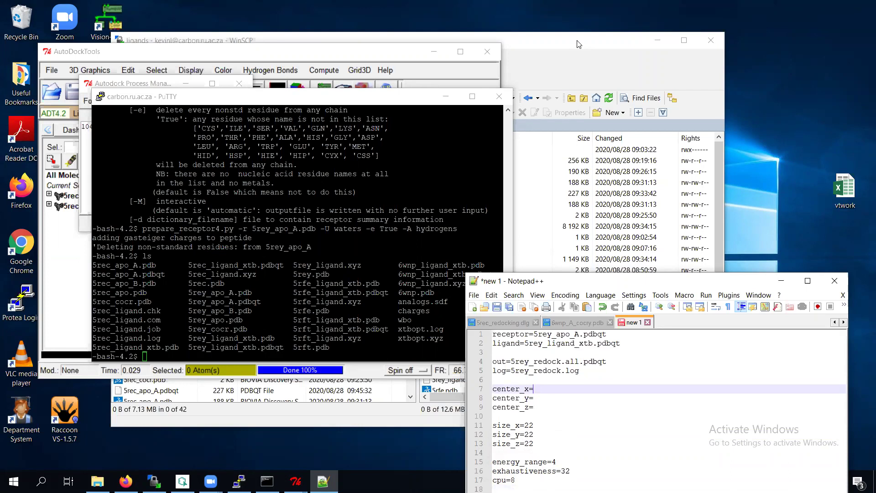
pyautogui.click(568, 75)
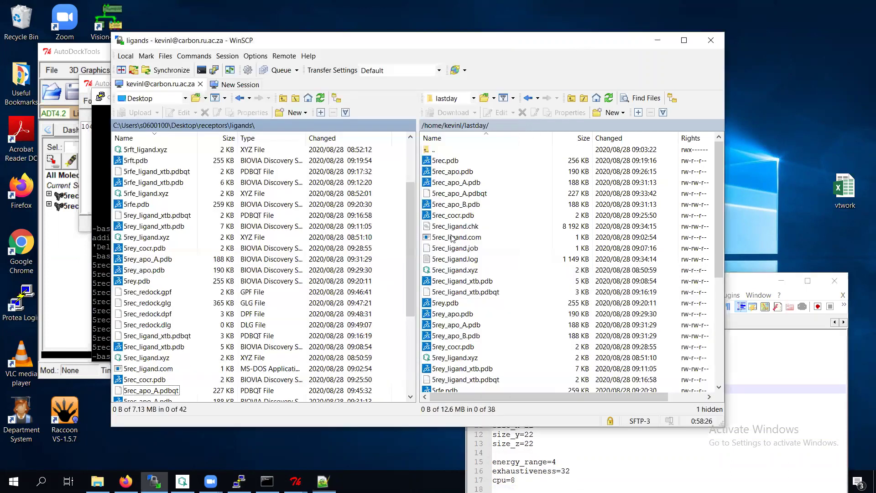
pyautogui.click(155, 250)
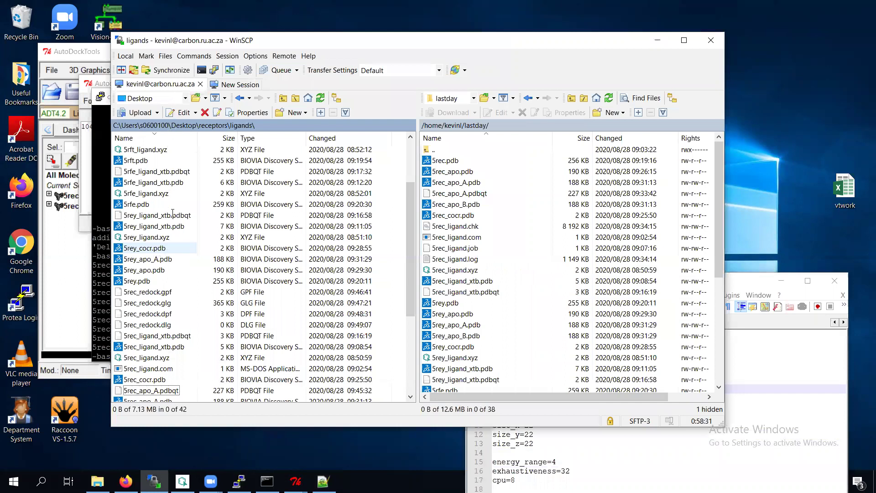
pyautogui.click(172, 112)
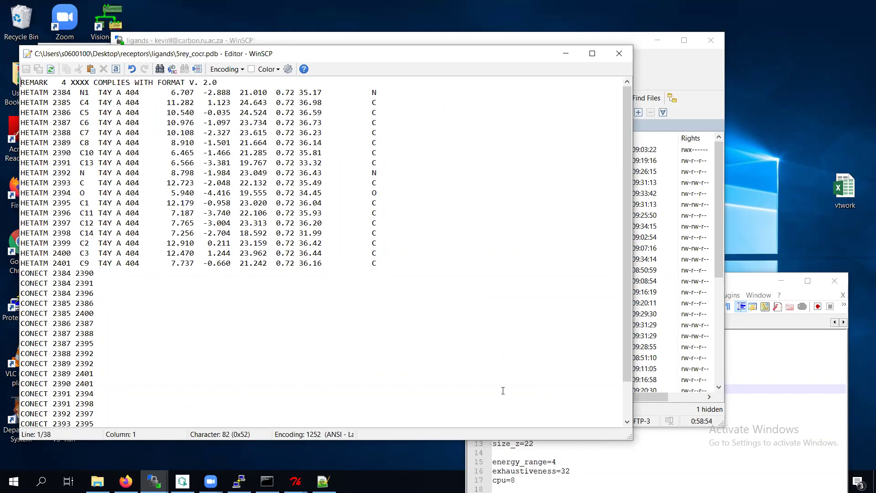
# Return to the config and type the values -2.0 and 22 on the centre lines
pyautogui.click(655, 456)
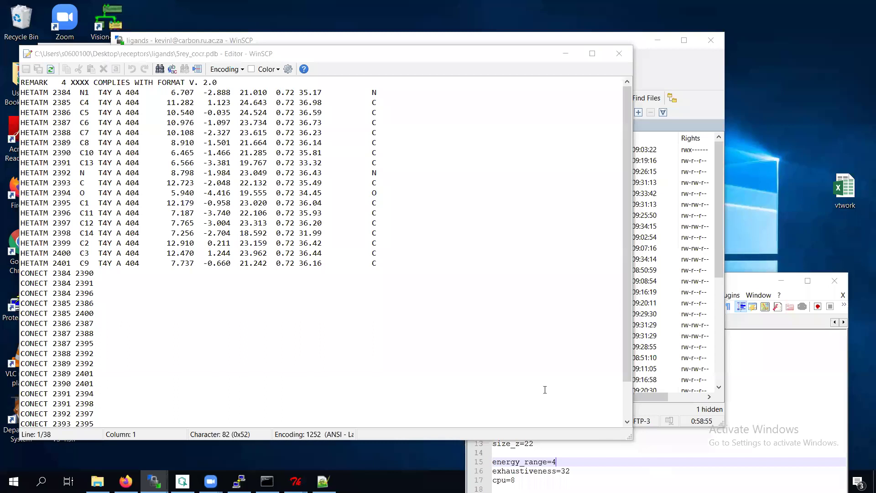
pyautogui.hotkey('alt', 'Tab')
pyautogui.press('Up')
pyautogui.press('Up')
pyautogui.press('Up')
pyautogui.press('Up')
pyautogui.press('Up')
pyautogui.press('Up')
pyautogui.press('Up')
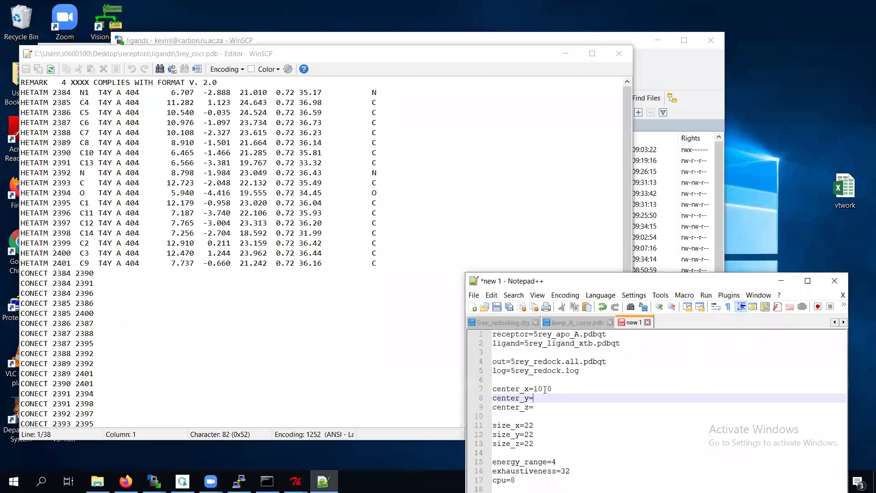
pyautogui.write('-2.0')
pyautogui.press('Down')
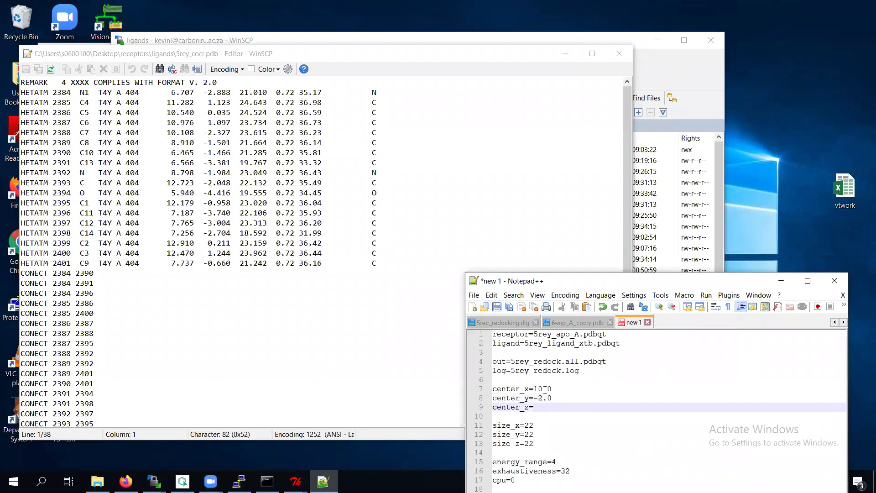
pyautogui.write('22')
# Save the config as 5rey_redock.vina in the ligands folder, with file type set to All types (*.*)
pyautogui.click(475, 294)
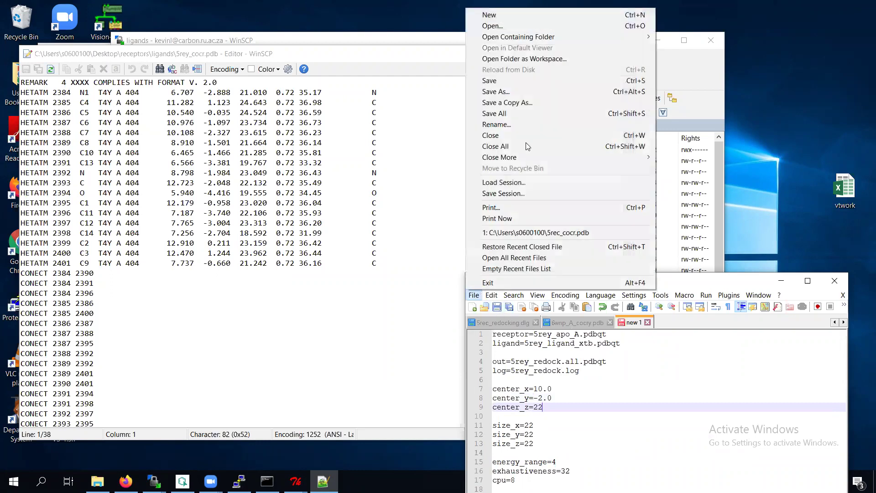
pyautogui.click(532, 92)
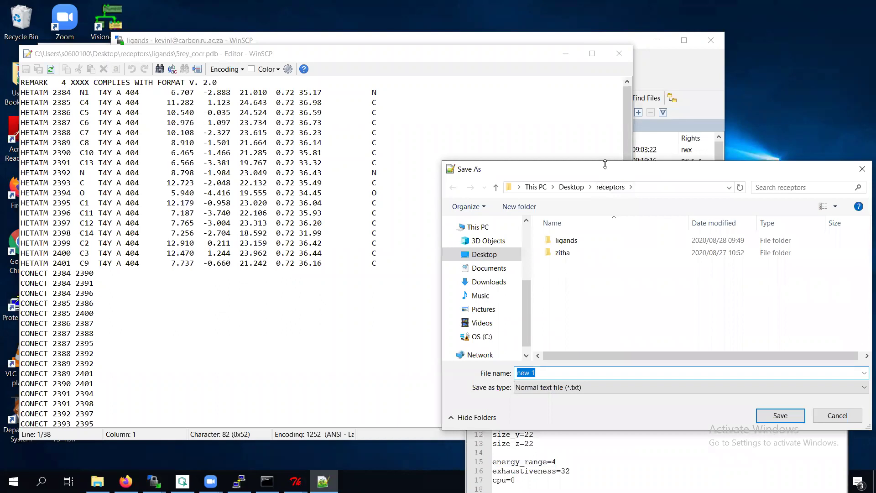
pyautogui.moveTo(605, 164); pyautogui.dragTo(604, 179)
pyautogui.doubleClick(566, 255)
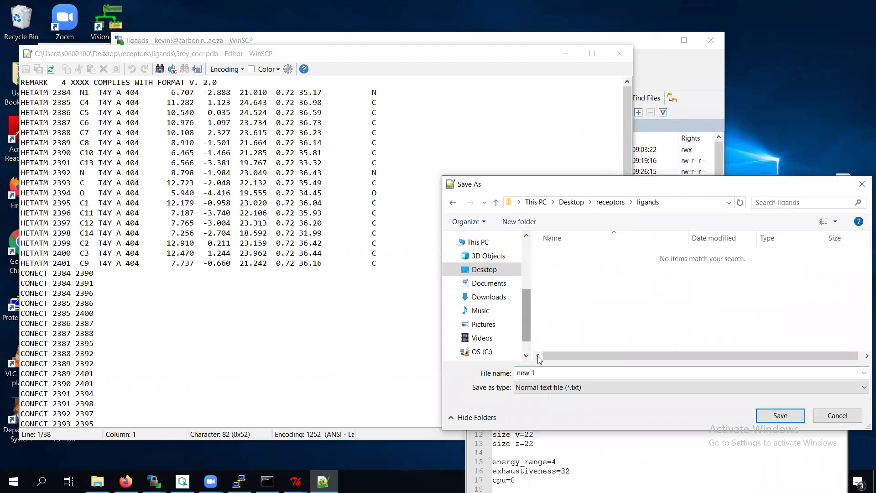
pyautogui.click(520, 371)
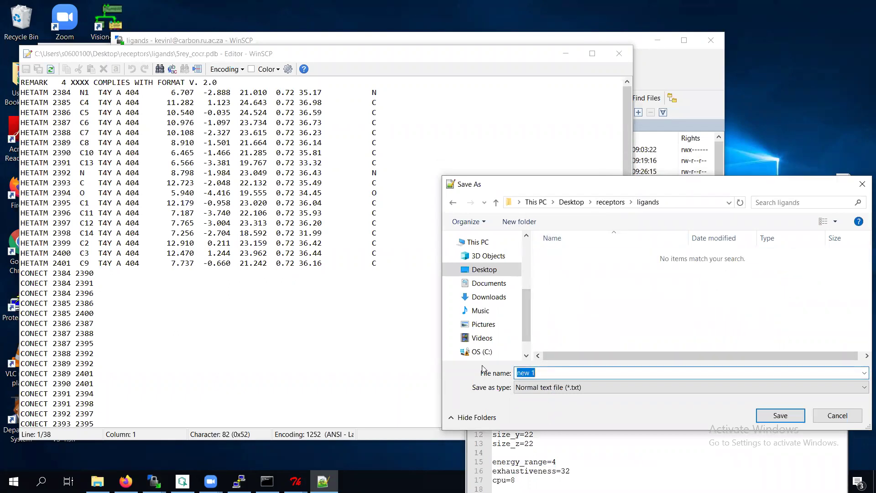
pyautogui.write('5rey')
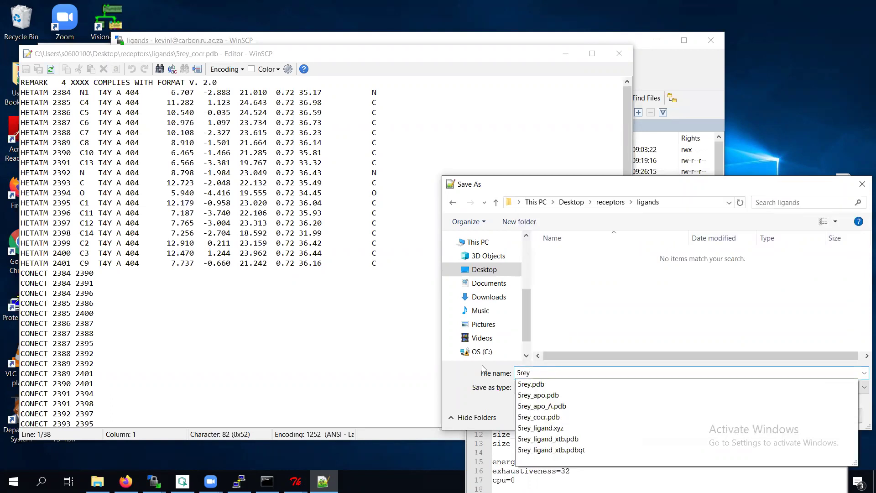
pyautogui.write('_redock.v')
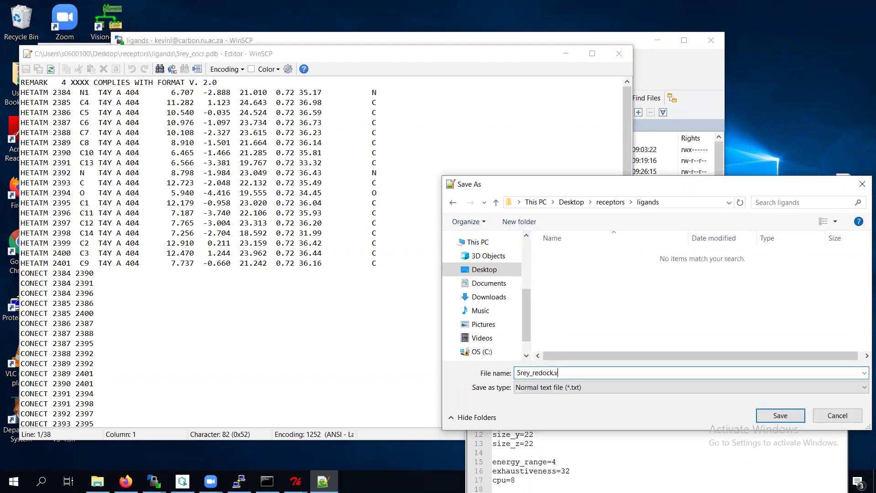
pyautogui.write('ina')
pyautogui.click(574, 387)
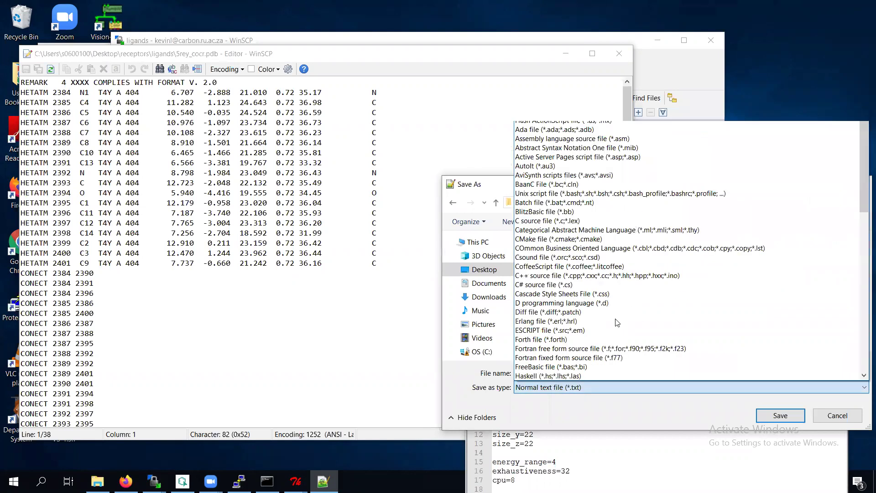
pyautogui.scroll(-10, 616, 324)
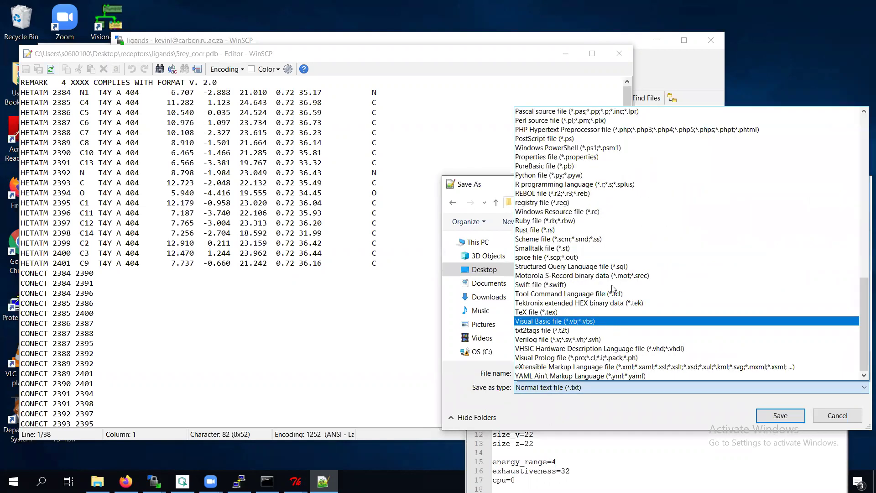
pyautogui.scroll(15, 554, 151)
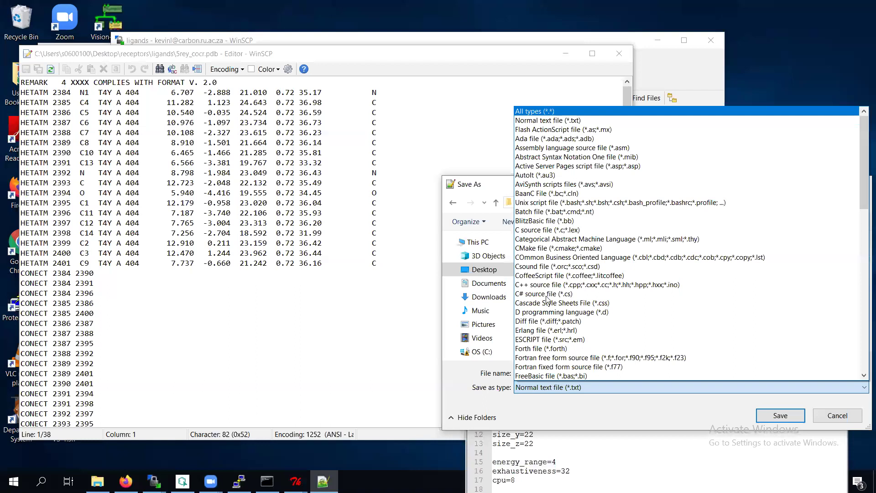
pyautogui.press('Return')
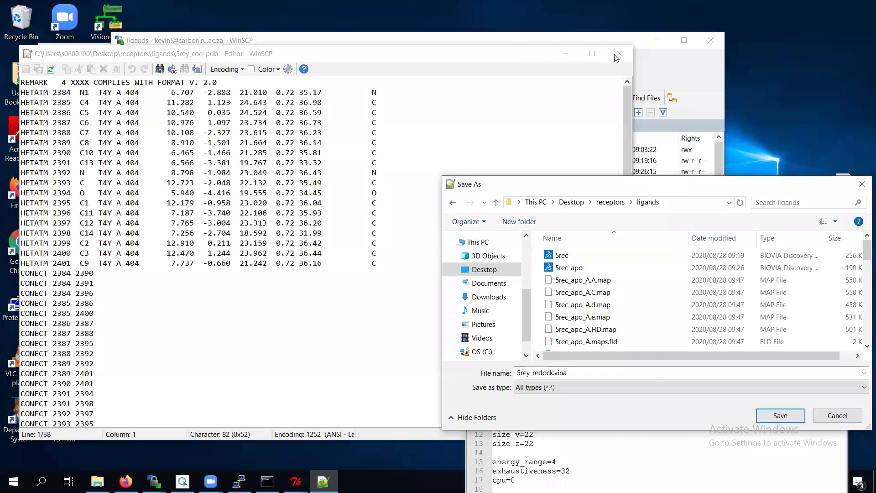
pyautogui.press('Return')
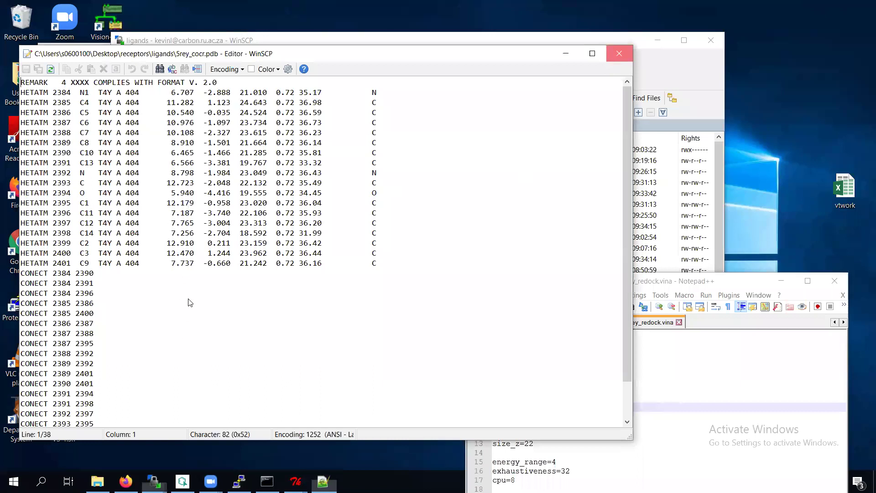
# Close the 5rey_cocr.pdb editor and drag 5rey_redock.vina into the remote lastday folder
pyautogui.press('Escape')
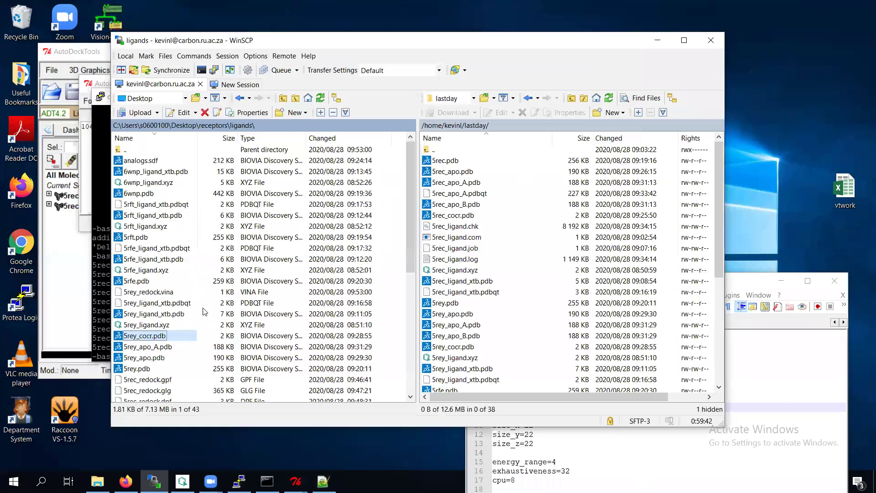
pyautogui.moveTo(154, 340); pyautogui.dragTo(512, 305)
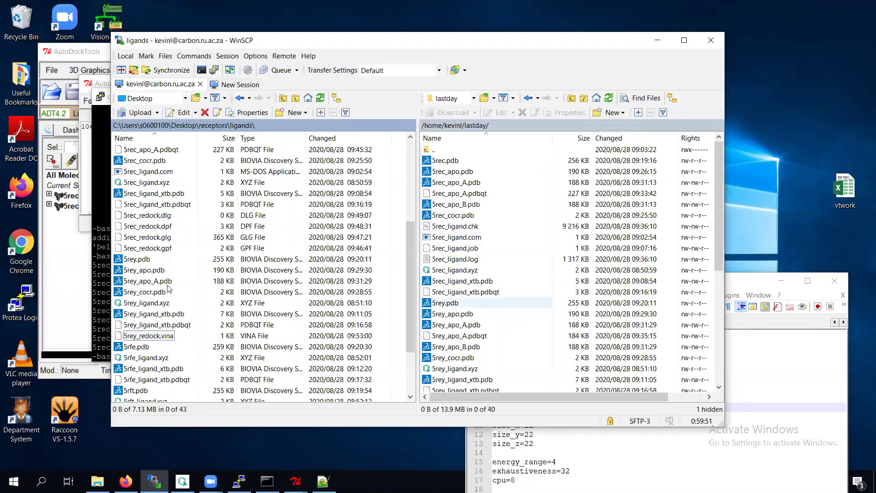
pyautogui.click(102, 281)
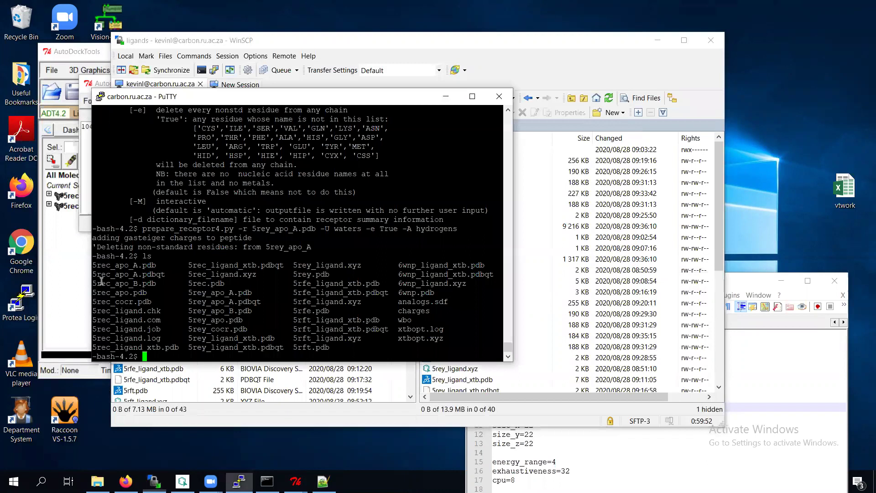
# Run vina --config 5rey_redock.vina and highlight the best affinity of -6.2 kcal/mol
pyautogui.write('l')
pyautogui.write('s')
pyautogui.press('Return')
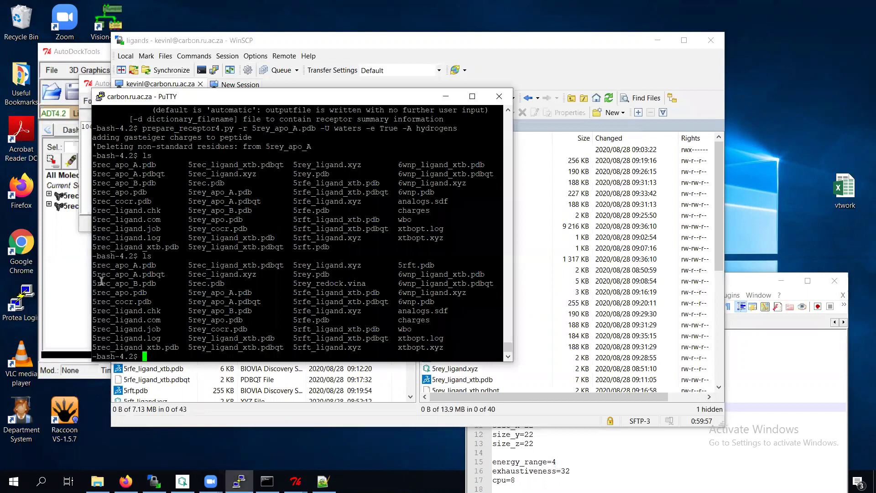
pyautogui.write('vina --con')
pyautogui.write('fig 5rey_redock.vina')
pyautogui.press('Return')
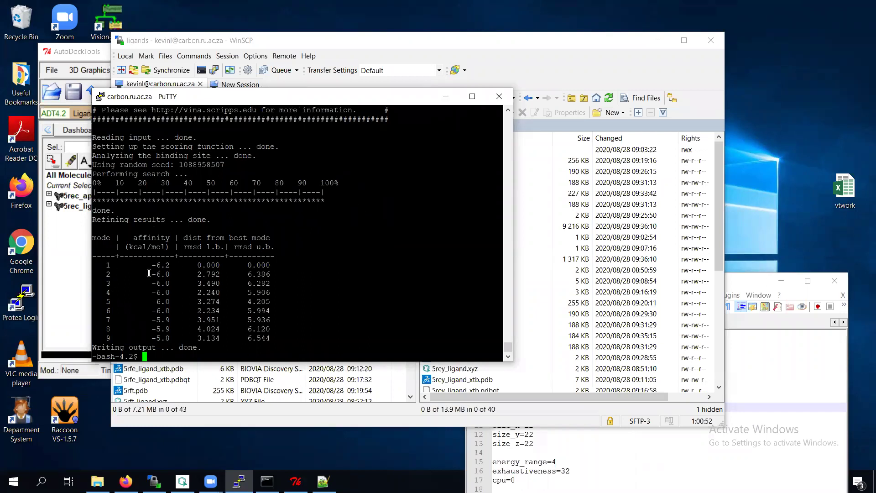
pyautogui.moveTo(147, 265); pyautogui.dragTo(168, 264)
# Run vina_split --input 5rey_redock.all.pdbqt and list the nine resulting ligand pose files
pyautogui.write('ls')
pyautogui.press('Return')
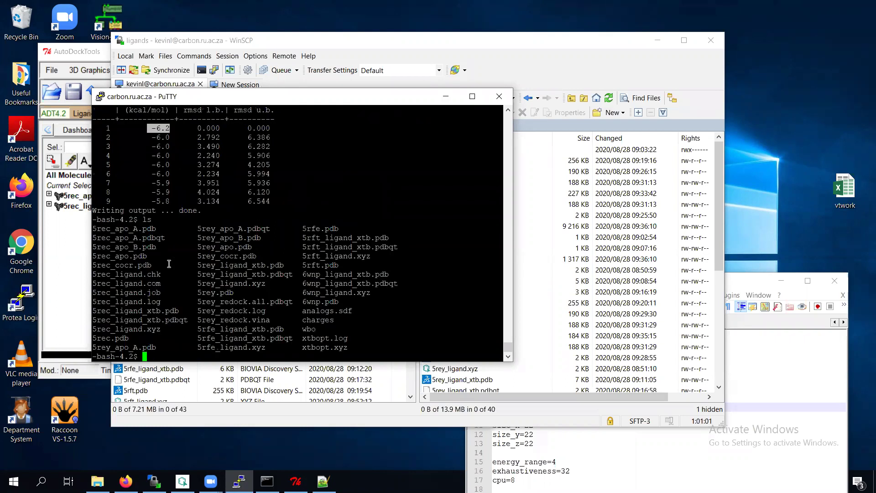
pyautogui.moveTo(198, 303); pyautogui.dragTo(292, 303)
pyautogui.write('vina')
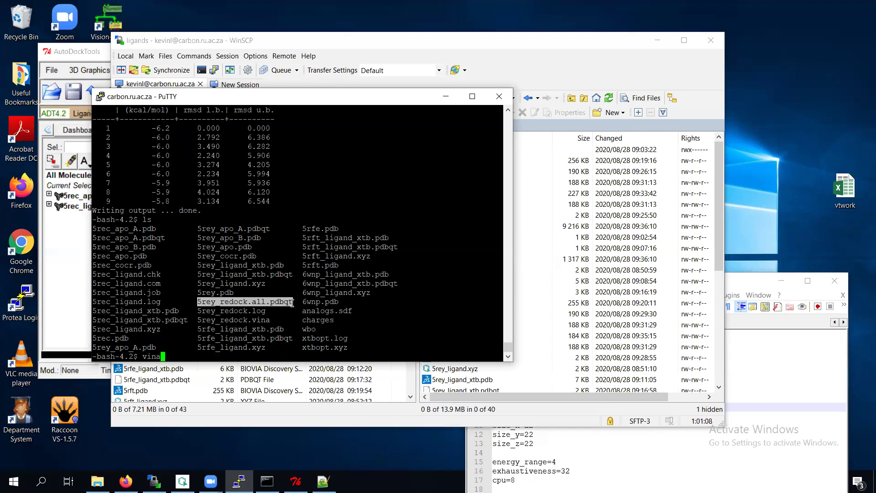
pyautogui.write('_split --input')
pyautogui.rightClick(299, 279)
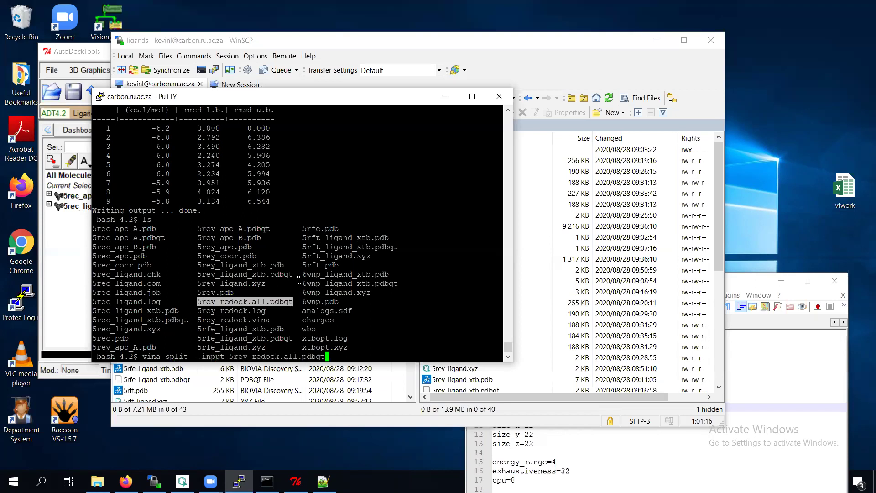
pyautogui.press('Return')
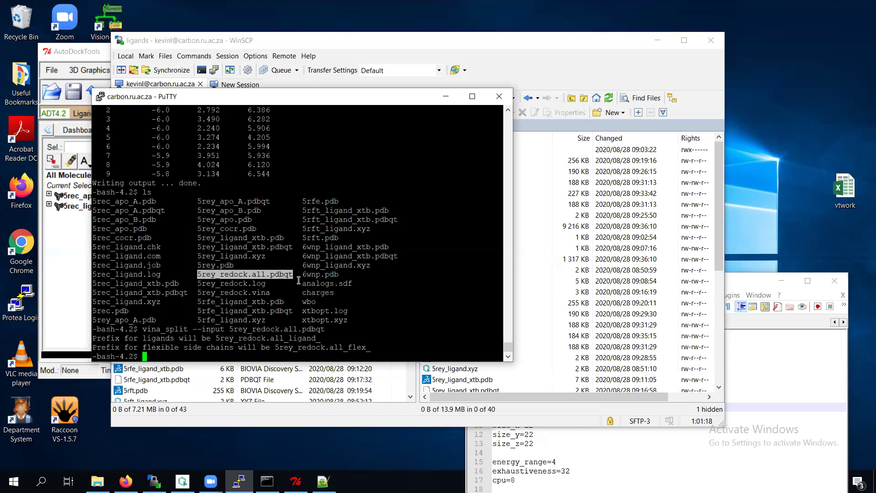
pyautogui.write('ls')
pyautogui.press('Return')
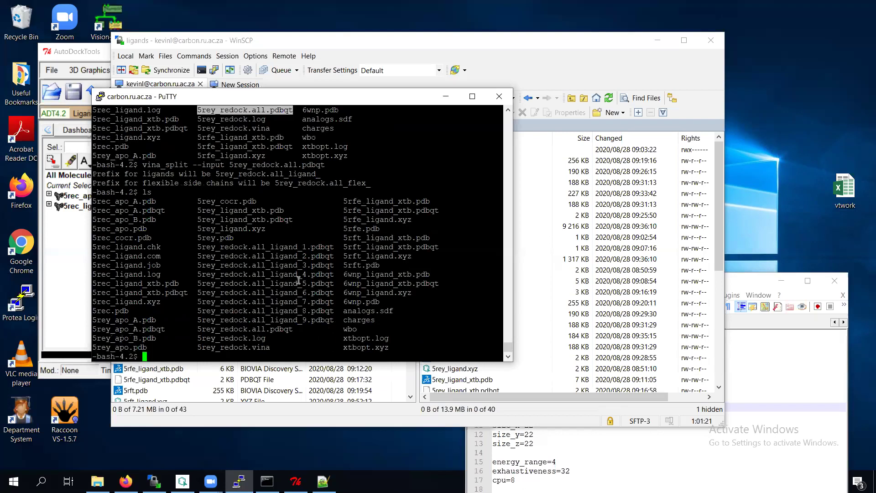
pyautogui.moveTo(198, 247); pyautogui.dragTo(334, 249)
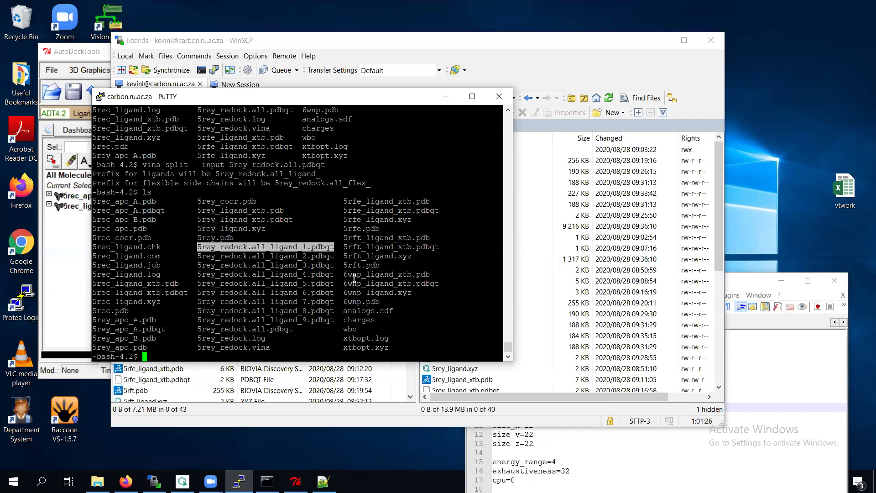
# Convert 5rey_redock.all_ligand_1.pdbqt to 5rey_redock_best.mol2 with babel -ipdbqt … -omol2
pyautogui.write('b')
pyautogui.write('abel -i')
pyautogui.write('pdbqt')
pyautogui.rightClick(359, 280)
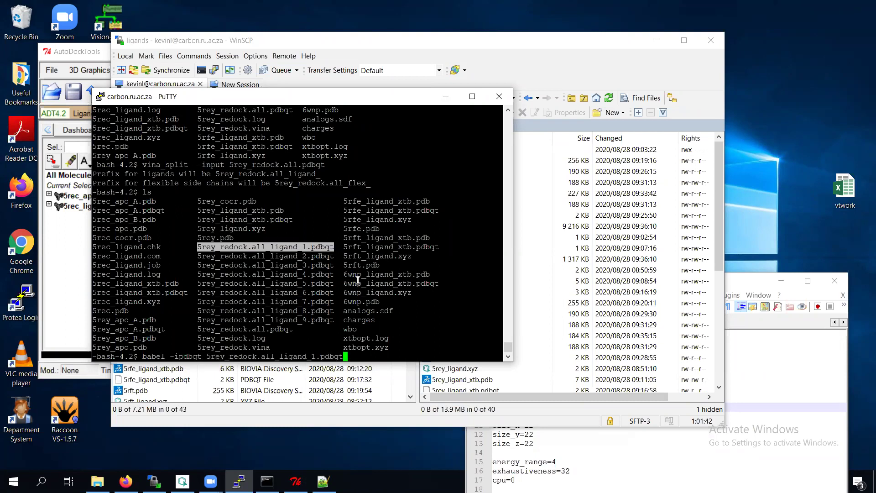
pyautogui.write('-omol2 5rey_redock_')
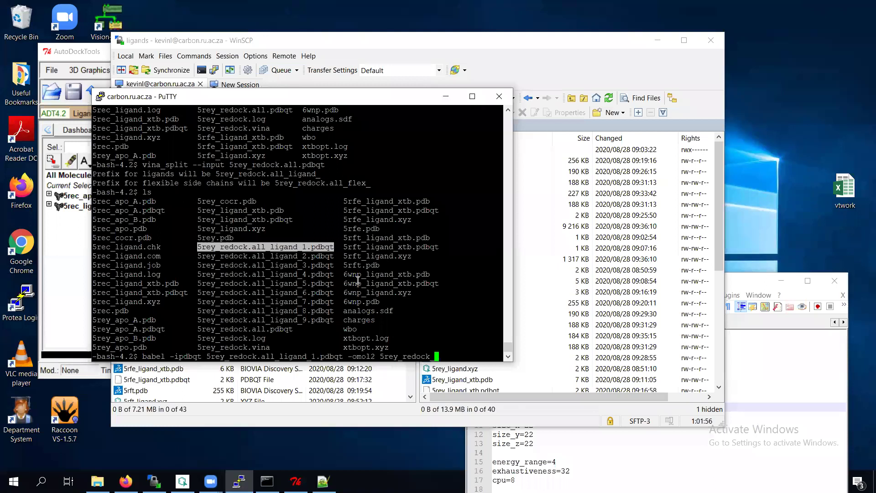
pyautogui.write('best/')
pyautogui.press('BackSpace')
pyautogui.write('.n')
pyautogui.press('BackSpace')
pyautogui.write('mol2')
pyautogui.press('Return')
pyautogui.write('module')
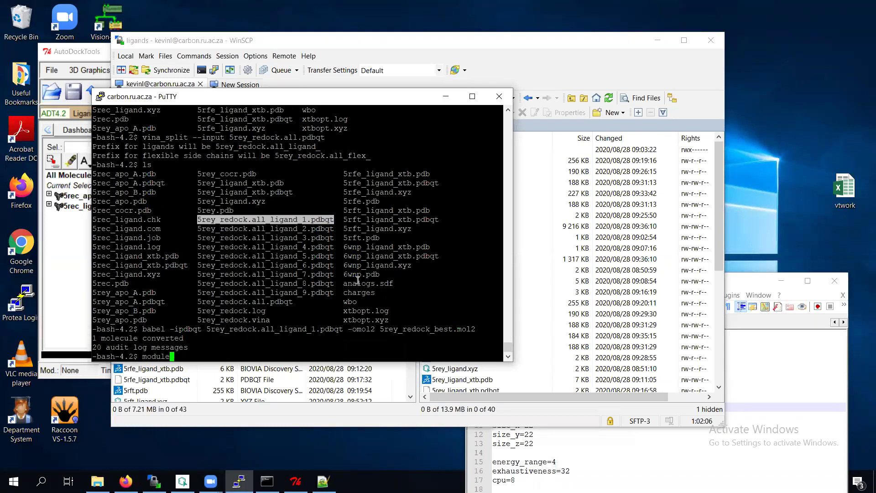
pyautogui.write(' add xscore/xscore')
# Load xscore/xscore and run xscore --score on 5rey_apo_A.pdb and 5rey_redock_best.mol2, giving -7.66 kcal/mol
pyautogui.press('Return')
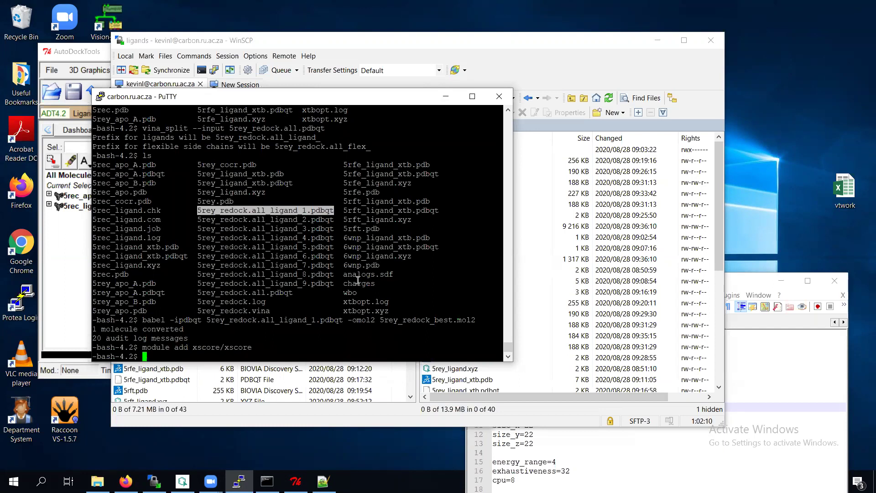
pyautogui.write('xscore --co')
pyautogui.press('BackSpace')
pyautogui.press('BackSpace')
pyautogui.write('score')
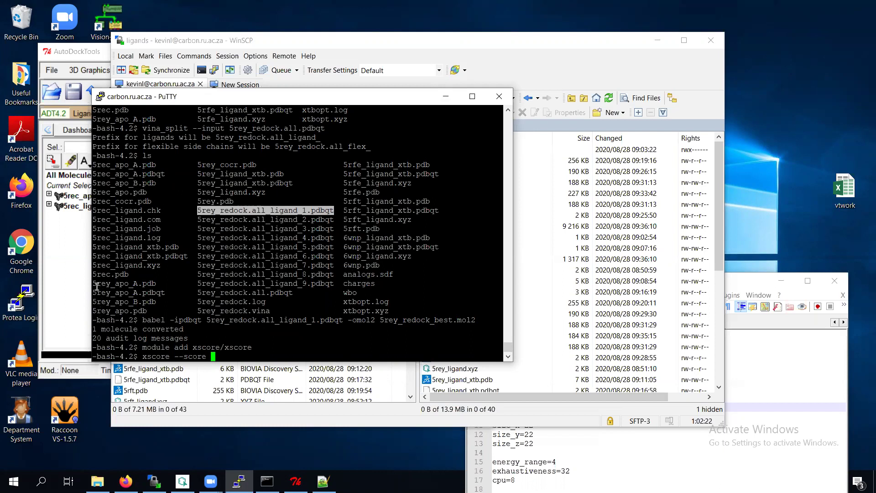
pyautogui.moveTo(94, 284); pyautogui.dragTo(153, 286)
pyautogui.rightClick(272, 261)
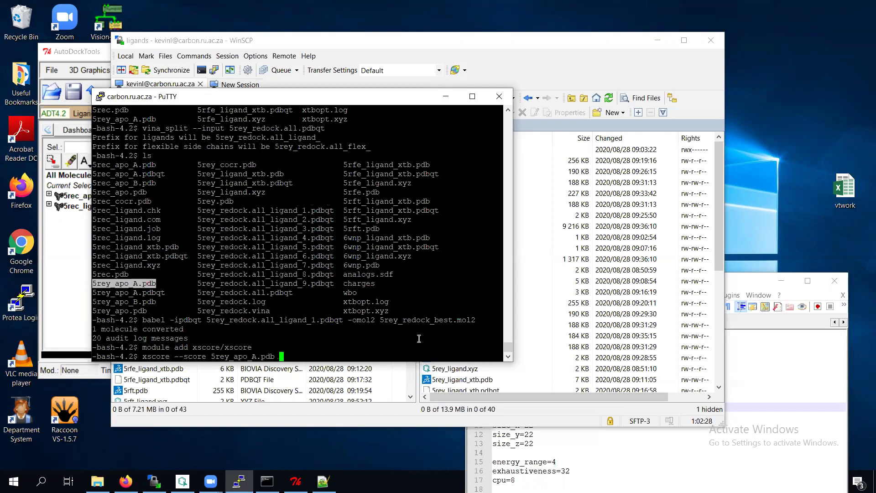
pyautogui.moveTo(379, 320); pyautogui.dragTo(475, 320)
pyautogui.rightClick(392, 338)
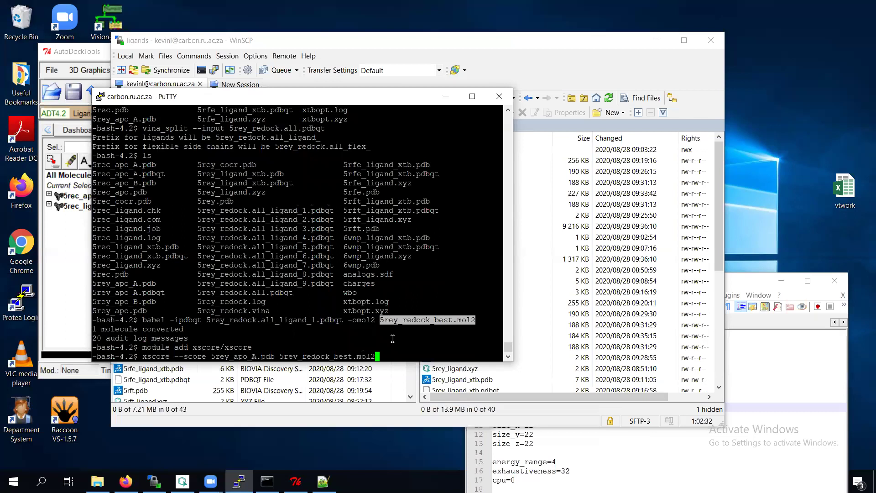
pyautogui.press('Return')
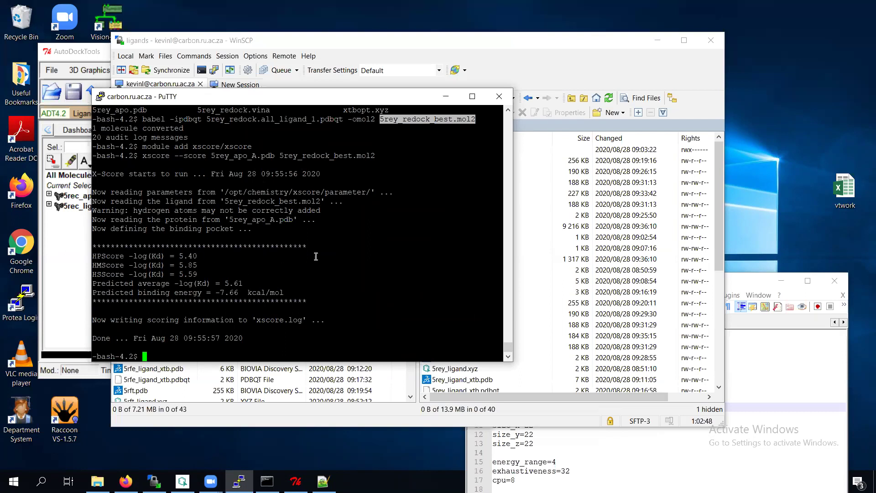
pyautogui.scroll(5, 317, 257)
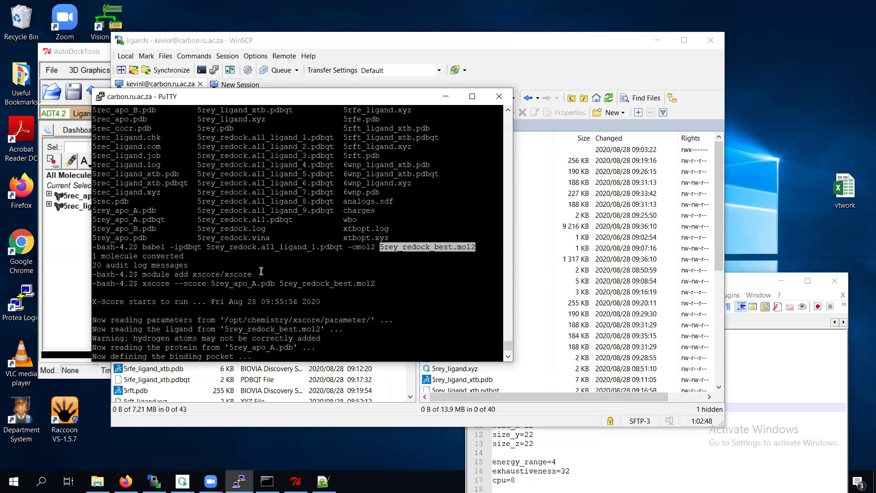
pyautogui.scroll(-5, 257, 260)
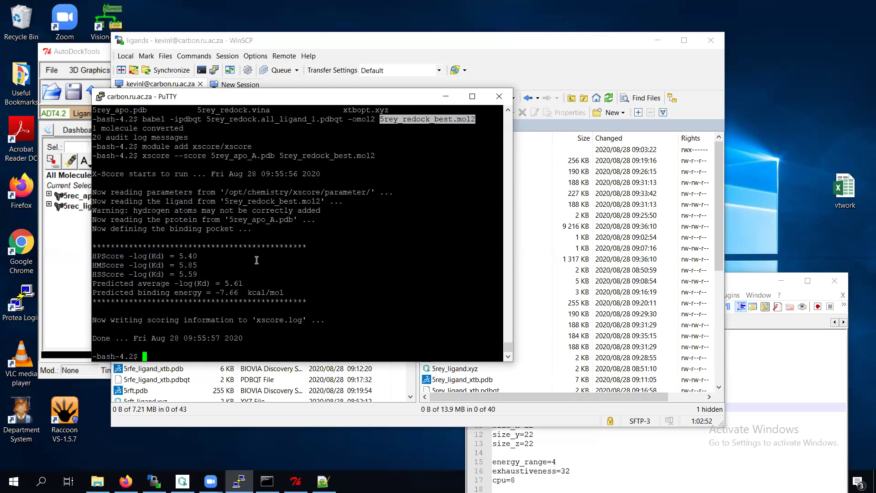
# Minimize the terminal and return to AutoDockTools, where the 5rec_ligand_xtb-2 name dialog waits
pyautogui.click(445, 100)
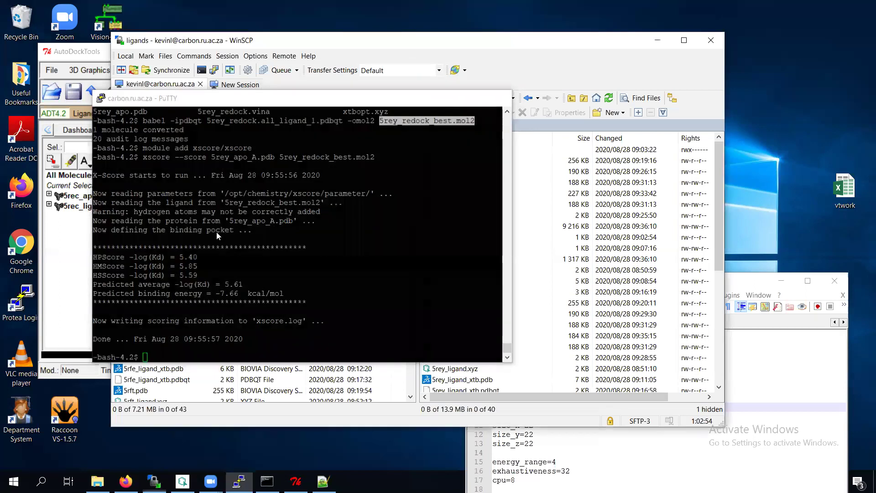
pyautogui.click(97, 53)
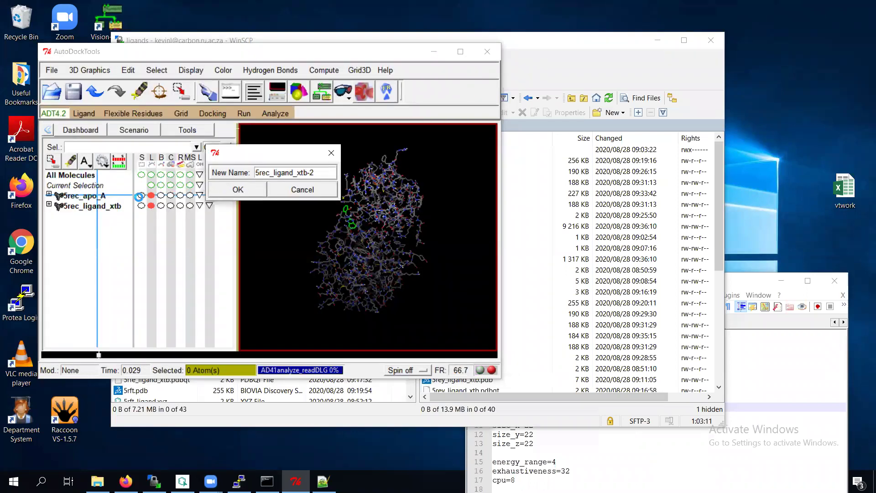
# Accept the name 5rec_ligand_xtb-2 and show the docked ligand as ball-and-stick instead of CPK spheres
pyautogui.click(239, 189)
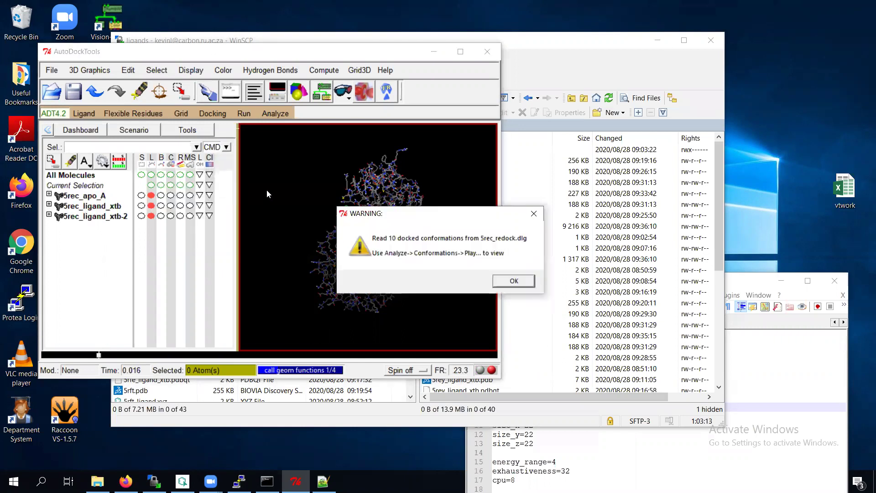
pyautogui.click(514, 281)
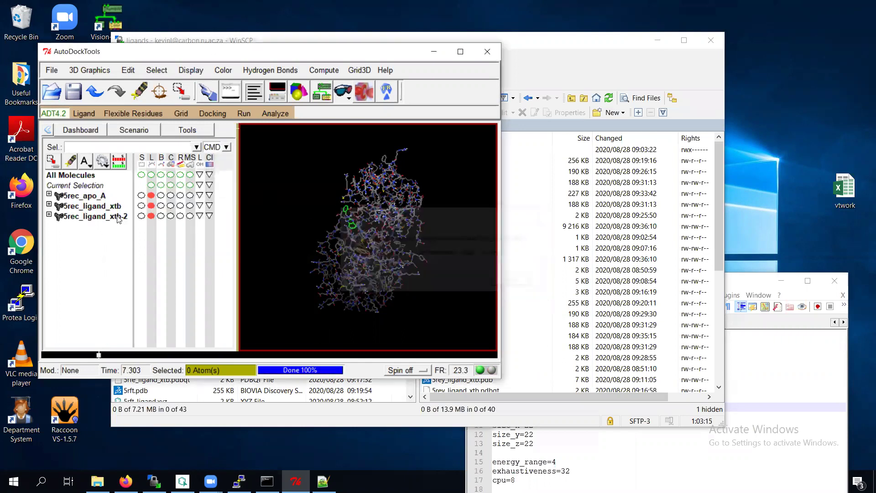
pyautogui.click(173, 218)
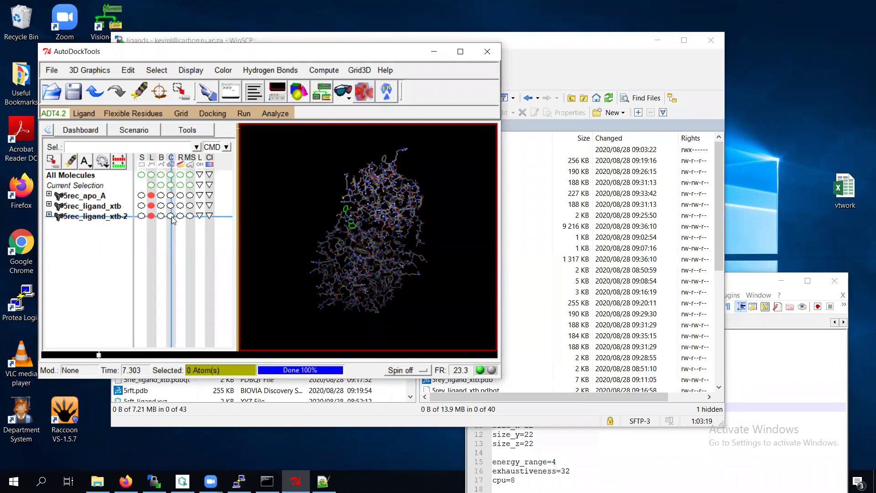
pyautogui.click(171, 216)
pyautogui.moveTo(279, 195); pyautogui.dragTo(241, 200)
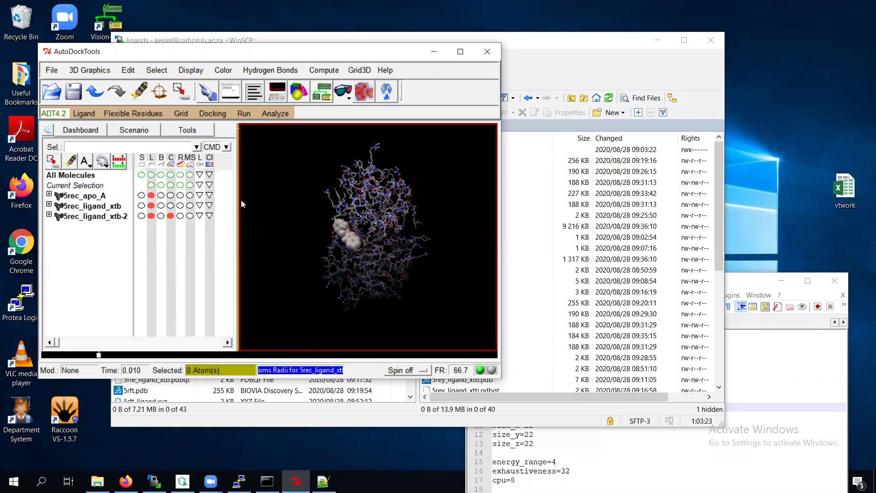
pyautogui.click(161, 215)
pyautogui.click(170, 216)
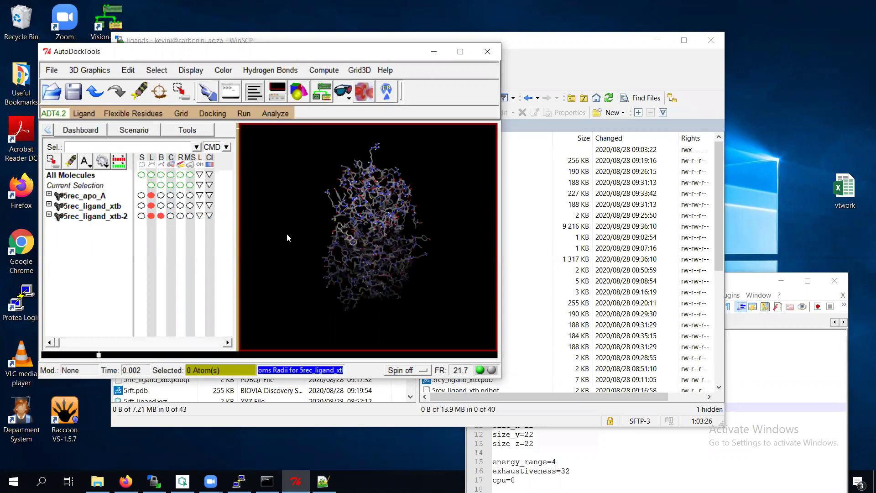
pyautogui.scroll(5, 363, 221)
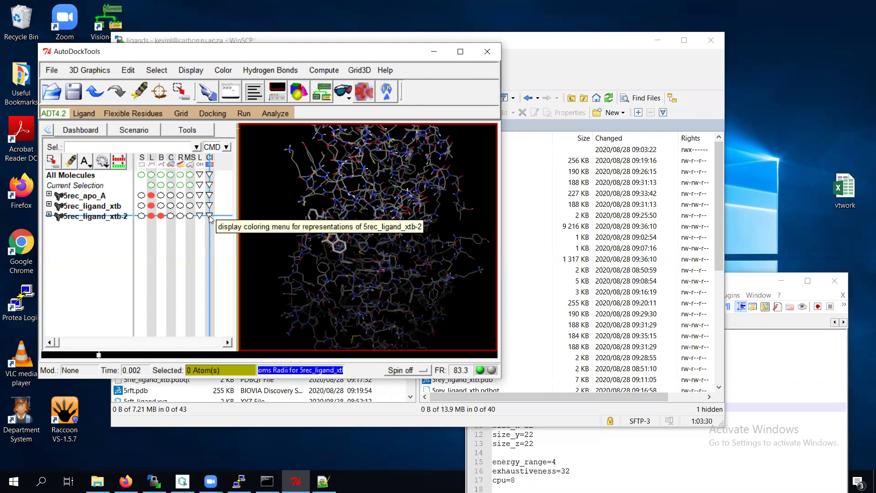
# Colour 5rec_ligand_xtb-2 with the Custom scheme and show 5rec_apo_A as a molecular surface
pyautogui.click(208, 217)
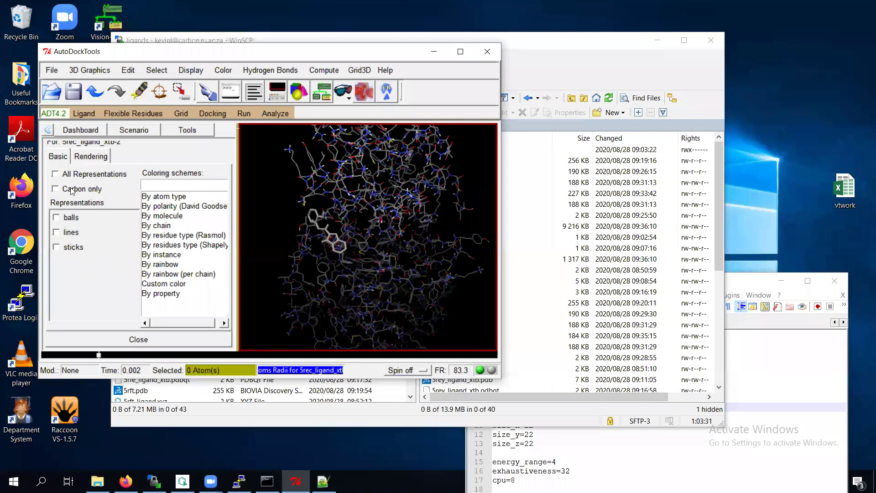
pyautogui.click(60, 160)
pyautogui.click(160, 283)
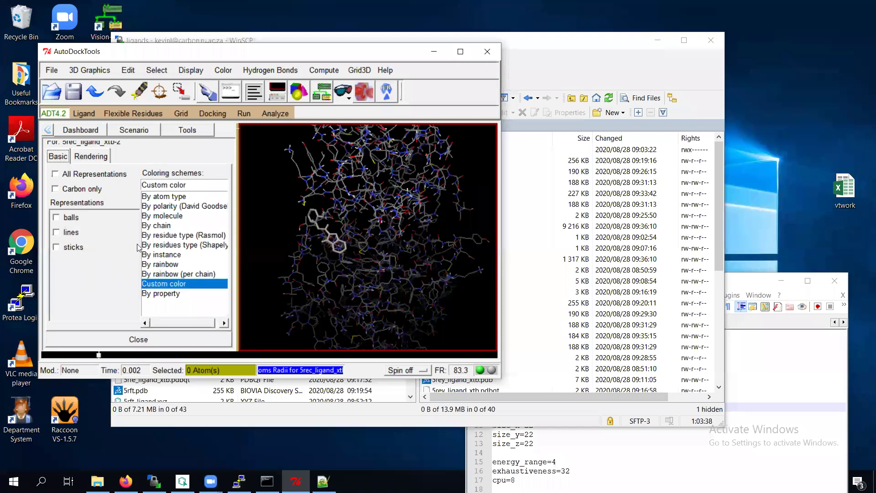
pyautogui.click(191, 199)
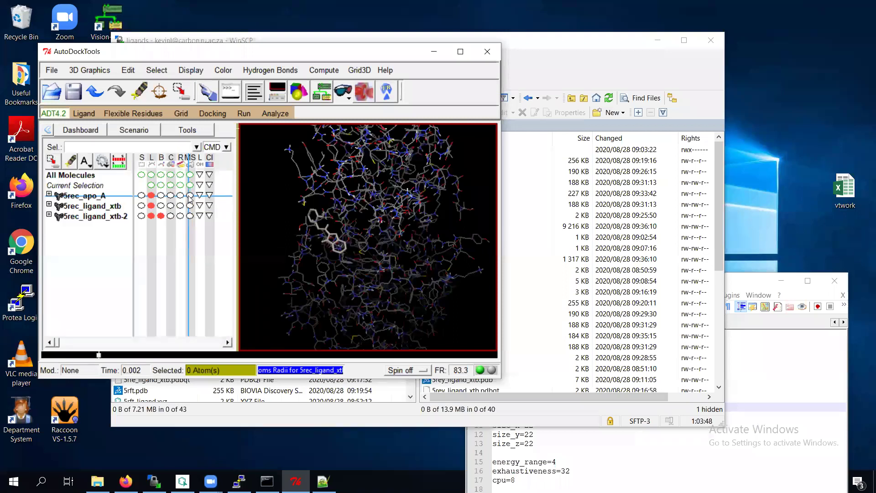
pyautogui.click(190, 197)
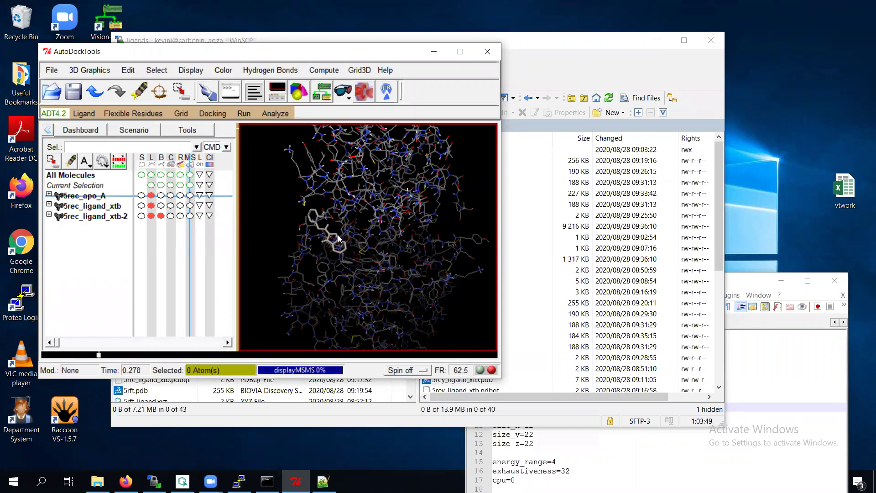
pyautogui.scroll(3, 354, 222)
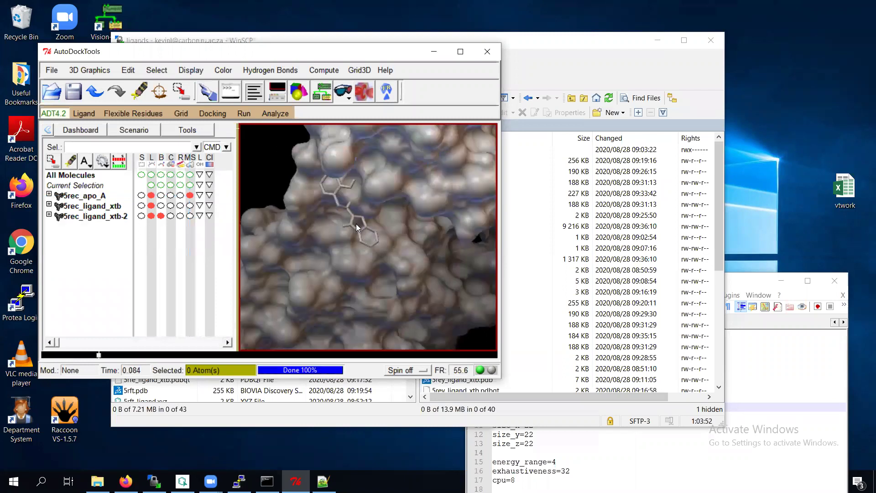
# Open the Analyze > Conformations > Play, ranked by energy player for 5rec_ligand_xtb-2
pyautogui.scroll(3, 357, 181)
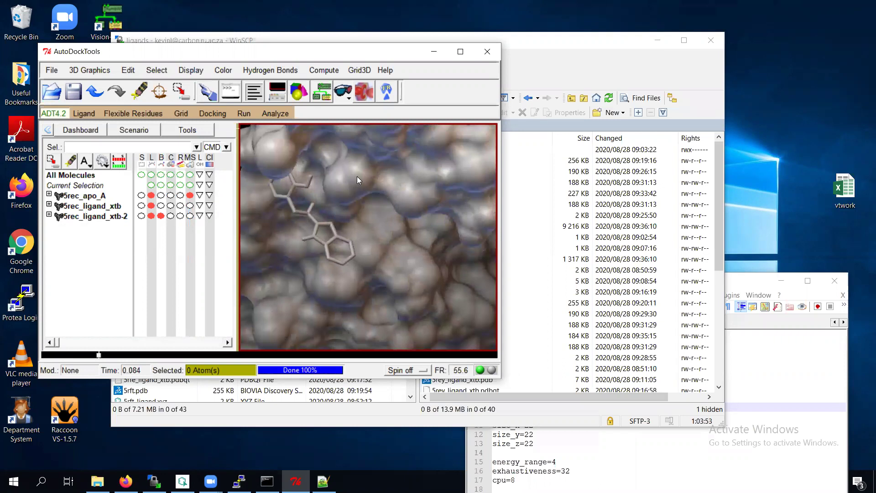
pyautogui.click(281, 114)
pyautogui.moveTo(289, 173)
pyautogui.click(370, 192)
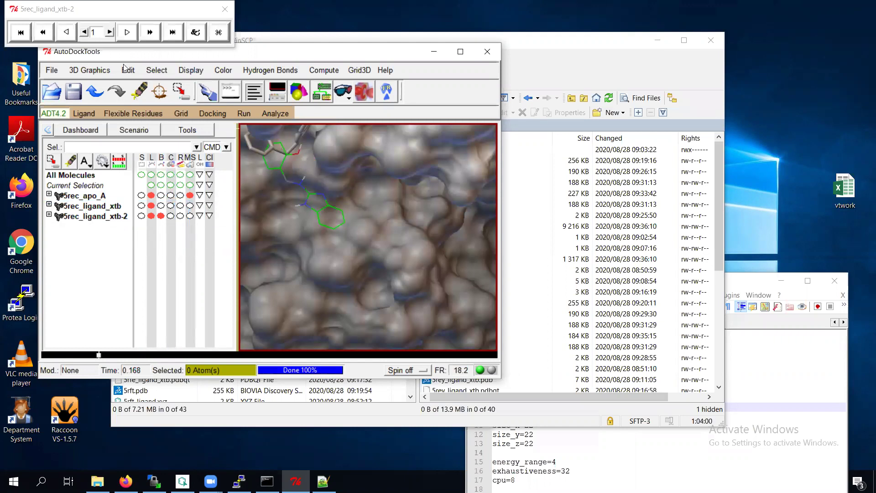
# Advance through the docked poses up to the last one, pose 10
pyautogui.click(109, 32)
pyautogui.click(110, 32)
pyautogui.click(110, 32)
pyautogui.click(110, 32)
pyautogui.click(109, 33)
pyautogui.click(110, 33)
pyautogui.click(109, 33)
pyautogui.click(110, 32)
pyautogui.click(110, 32)
pyautogui.click(110, 33)
pyautogui.click(109, 32)
# Step back to the top-ranked pose 1 and rotate the surface to inspect it
pyautogui.click(84, 32)
pyautogui.click(84, 32)
pyautogui.click(84, 32)
pyautogui.click(85, 32)
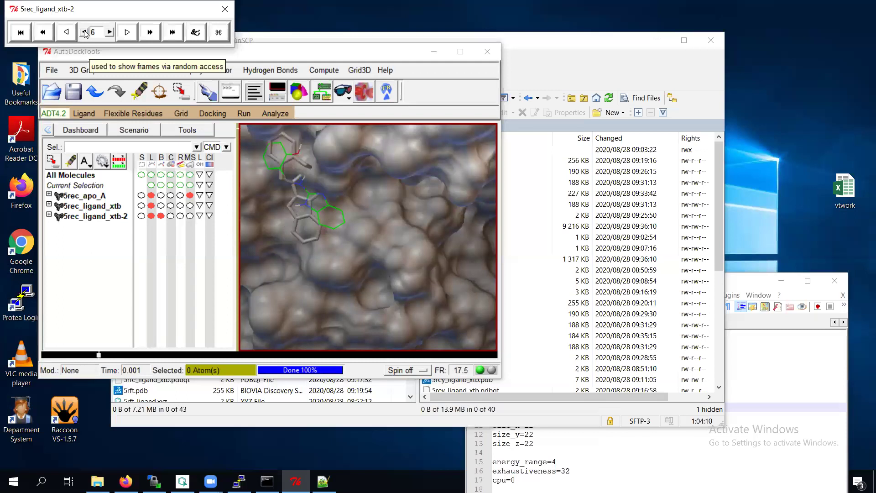
pyautogui.click(84, 32)
pyautogui.click(85, 32)
pyautogui.click(85, 31)
pyautogui.click(84, 32)
pyautogui.click(84, 32)
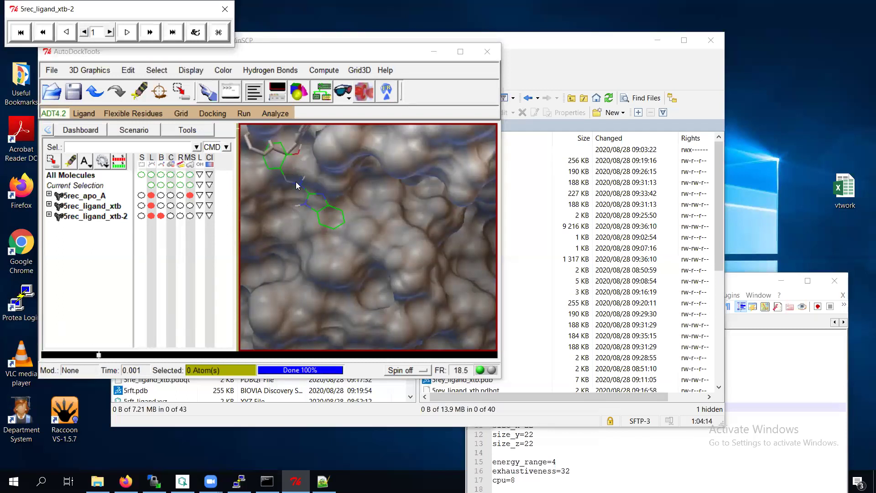
pyautogui.moveTo(300, 171); pyautogui.dragTo(383, 197)
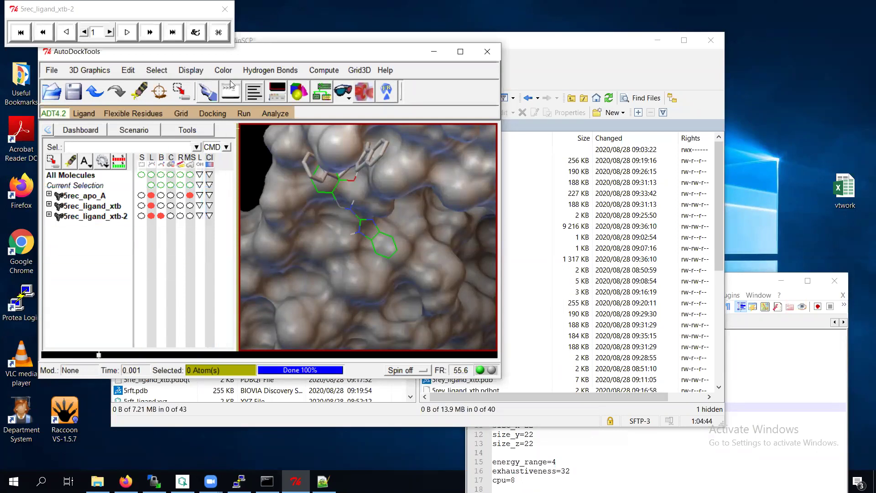
# View pose 1's docking info, binding energy -6.24, from the play options
pyautogui.click(195, 32)
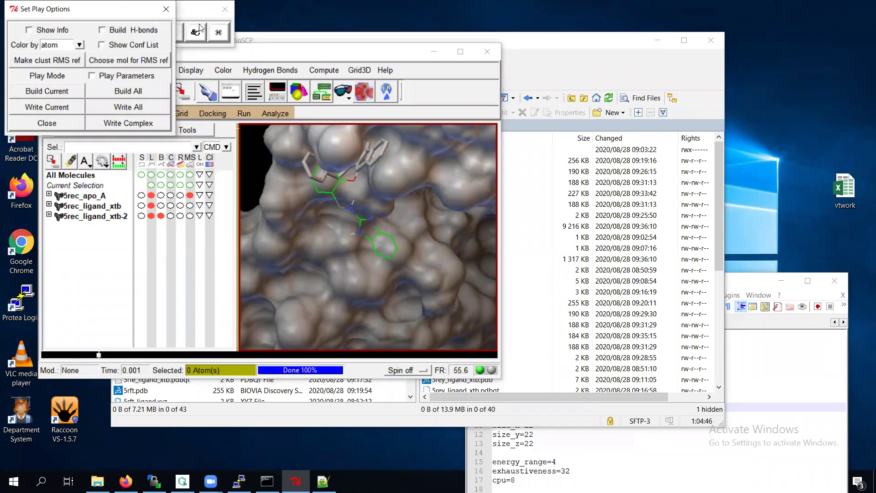
pyautogui.click(196, 38)
pyautogui.click(95, 166)
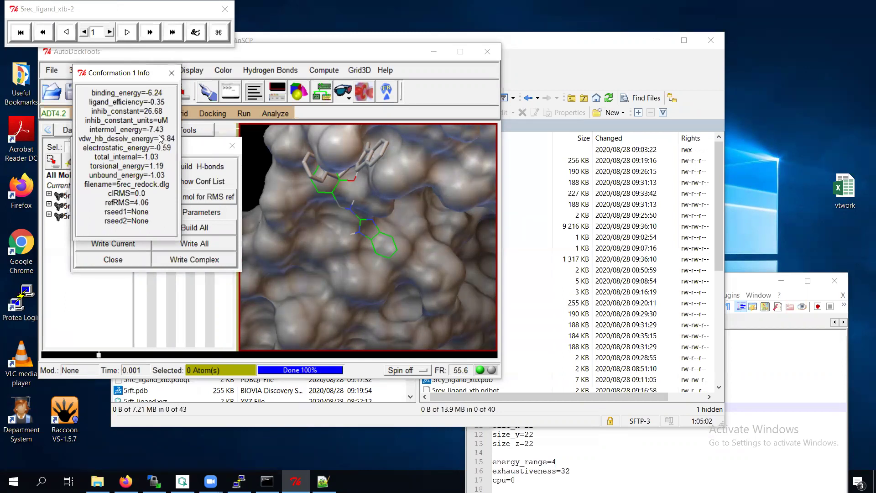
pyautogui.click(172, 72)
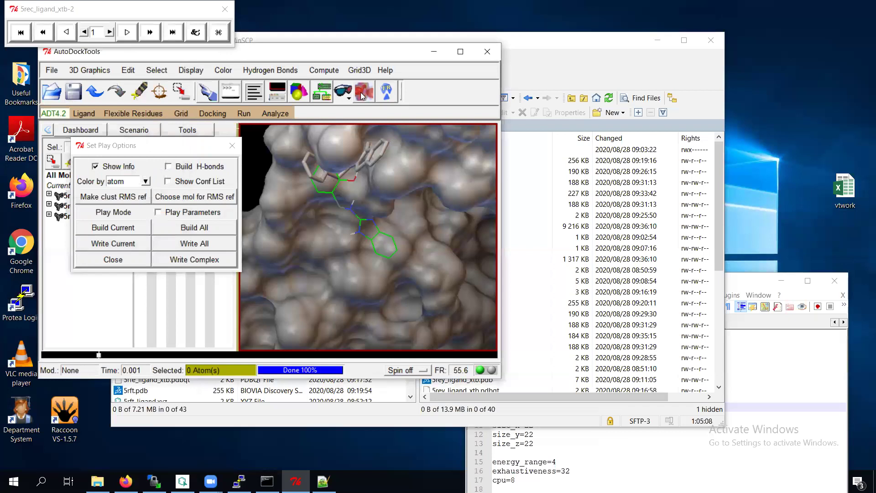
# Attempt Build H-bonds, then set the docking macromolecule via Analyze > Macromolecule > Choose
pyautogui.click(169, 166)
pyautogui.click(493, 277)
pyautogui.click(275, 114)
pyautogui.moveTo(296, 148)
pyautogui.click(359, 170)
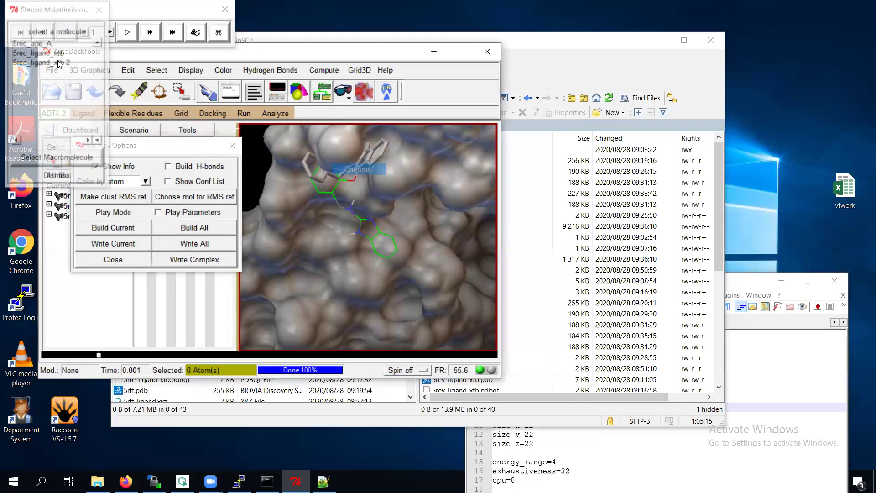
pyautogui.click(54, 160)
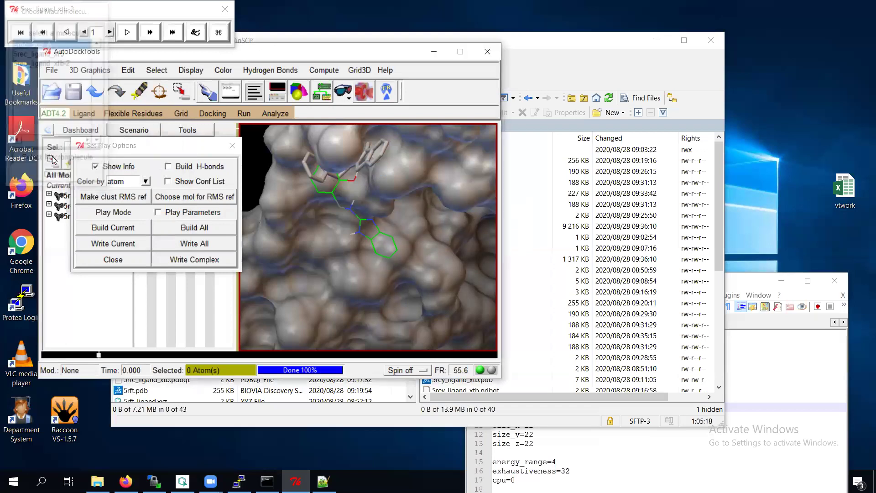
# Close the conformation player and set its play options panel aside
pyautogui.click(280, 114)
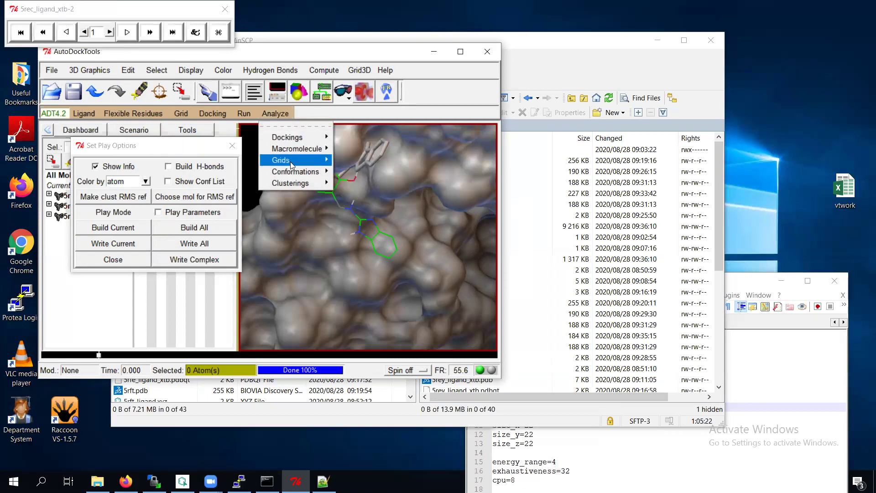
pyautogui.moveTo(293, 183)
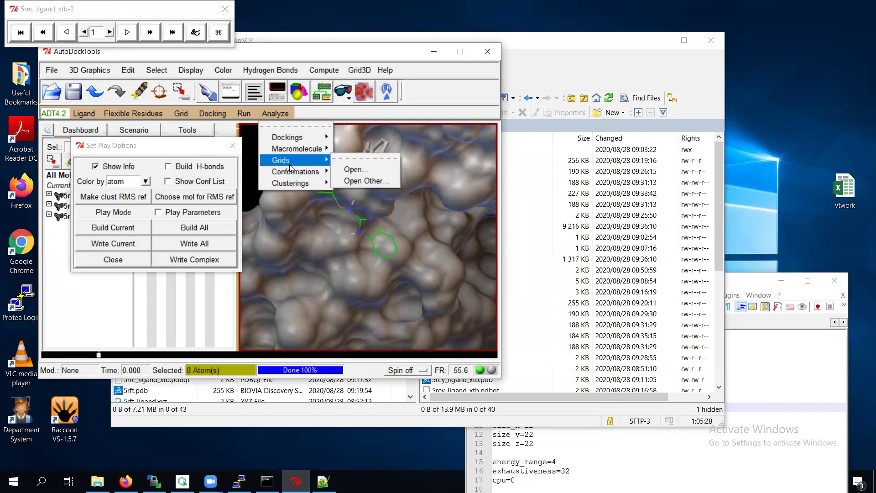
pyautogui.click(182, 145)
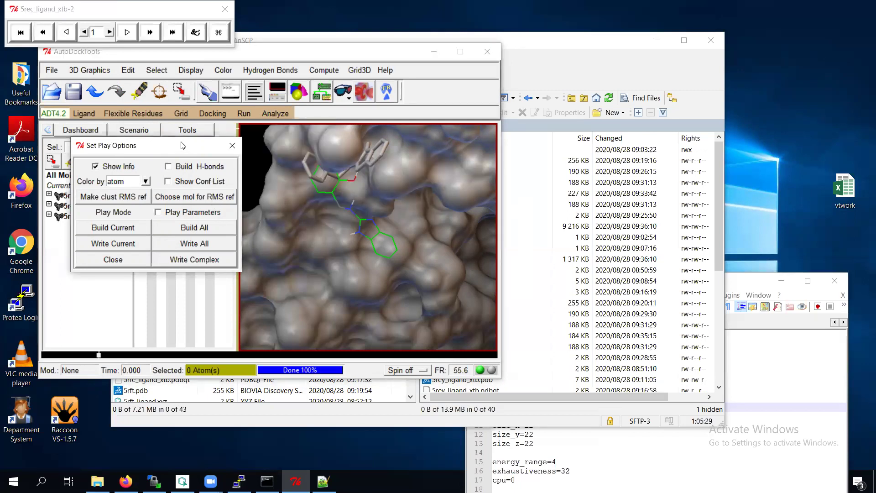
pyautogui.moveTo(182, 145); pyautogui.dragTo(152, 120)
pyautogui.click(217, 33)
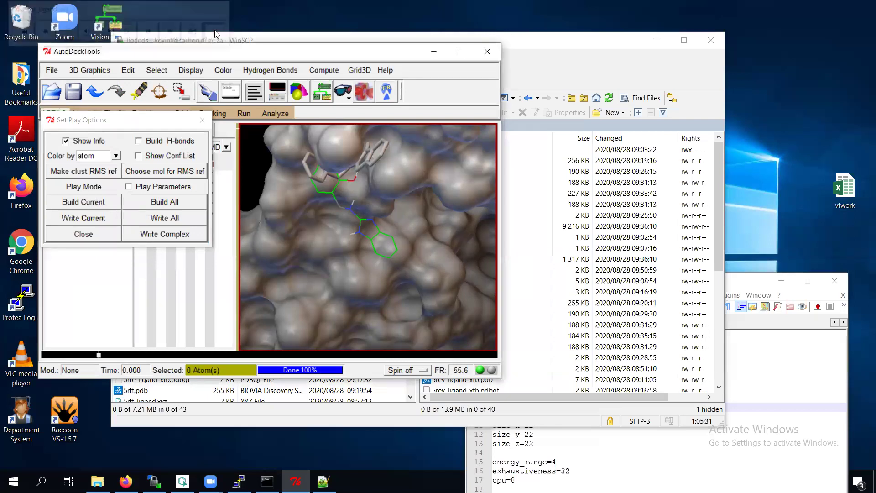
# Close the play options and reopen the energy-ranked conformation player
pyautogui.click(202, 121)
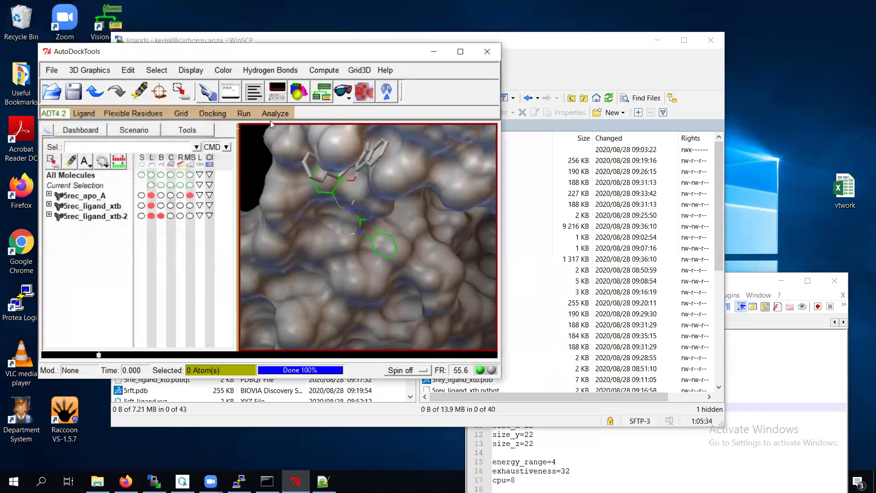
pyautogui.click(269, 112)
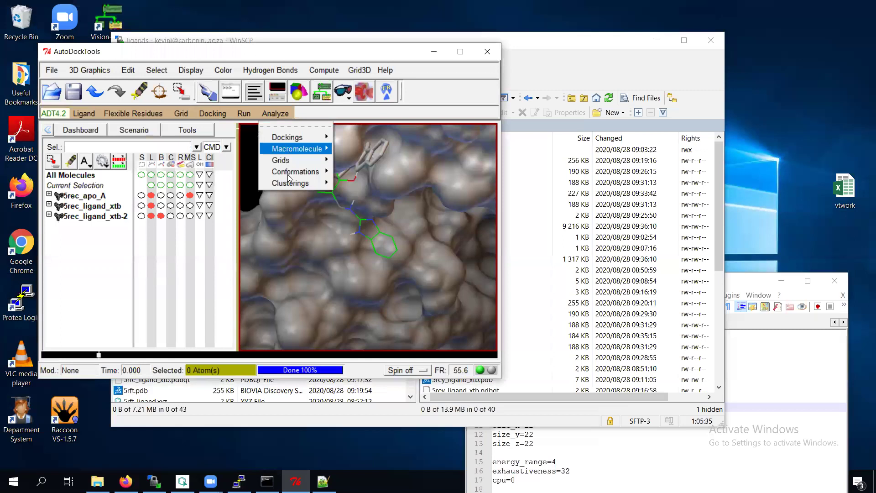
pyautogui.moveTo(301, 171)
pyautogui.click(368, 192)
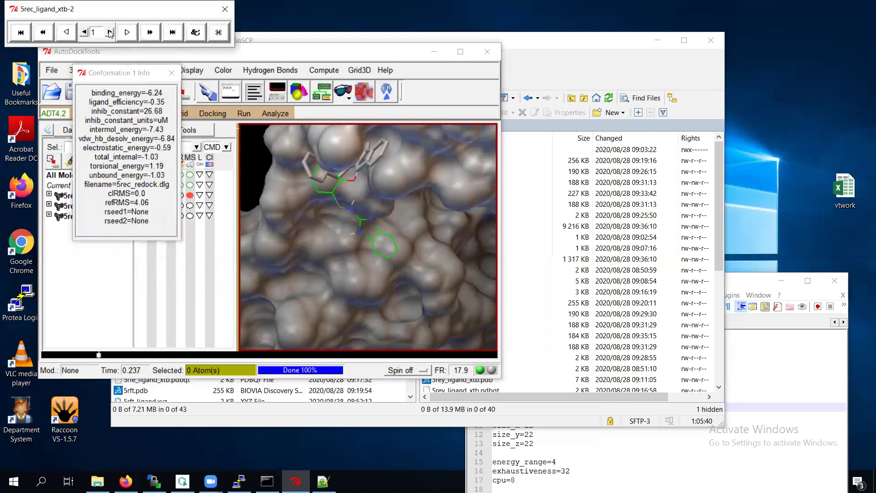
# Display the docked ligand's binding-site interactions via Analyze > Dockings > Show Interactions
pyautogui.click(274, 113)
pyautogui.moveTo(281, 142)
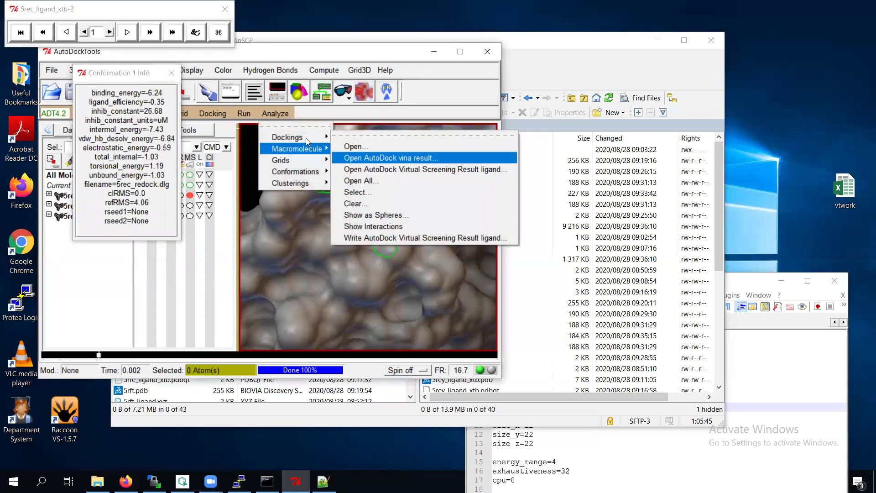
pyautogui.click(393, 226)
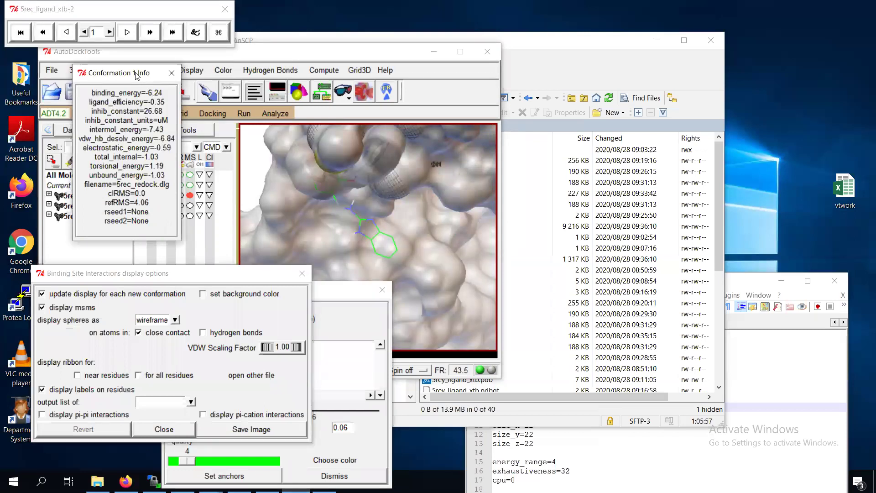
# Remove the receptor surface, draw it as thin lines, and recentre on the labelled residues
pyautogui.click(190, 195)
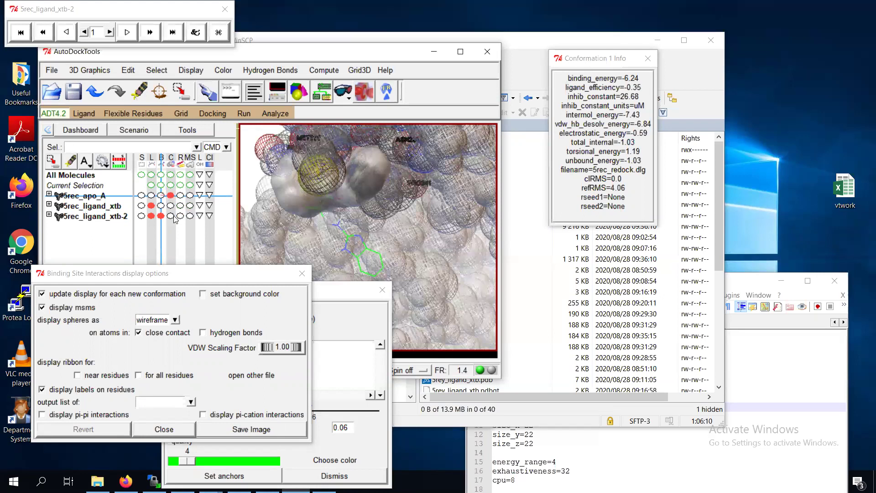
pyautogui.click(170, 196)
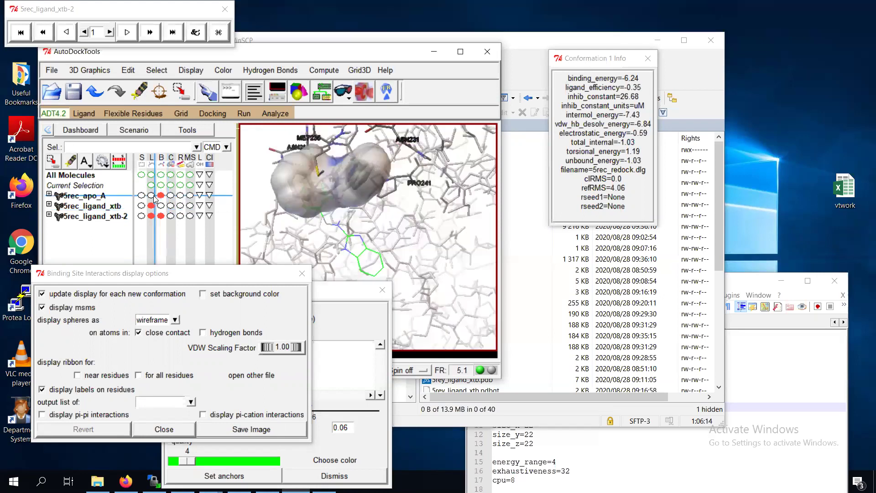
pyautogui.click(151, 195)
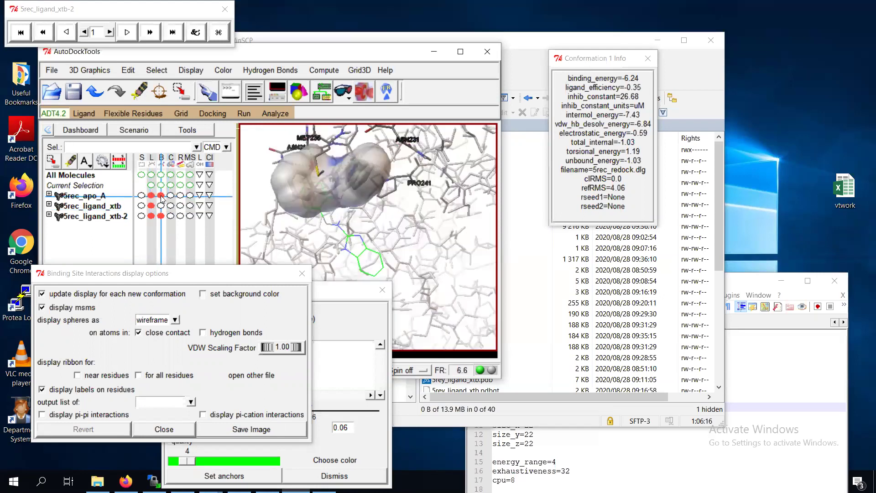
pyautogui.click(161, 196)
pyautogui.moveTo(396, 194); pyautogui.dragTo(415, 230, button='middle')
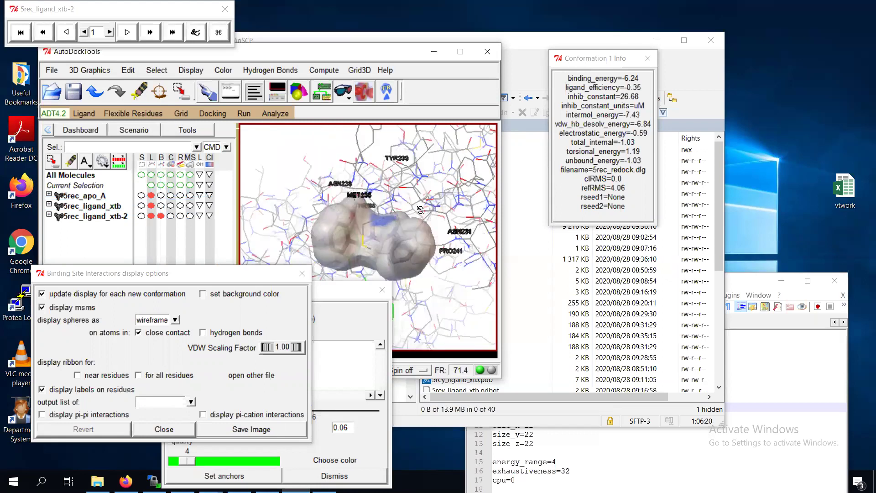
pyautogui.moveTo(407, 204); pyautogui.dragTo(338, 183, button='middle')
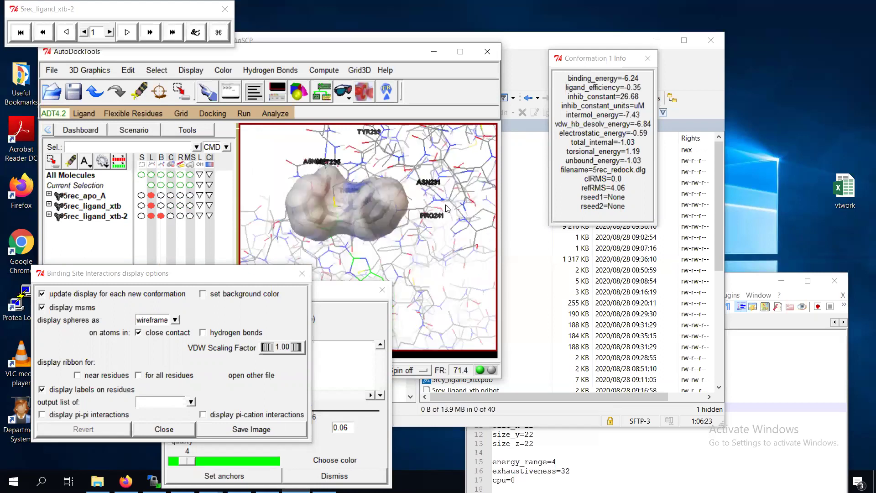
pyautogui.click(275, 114)
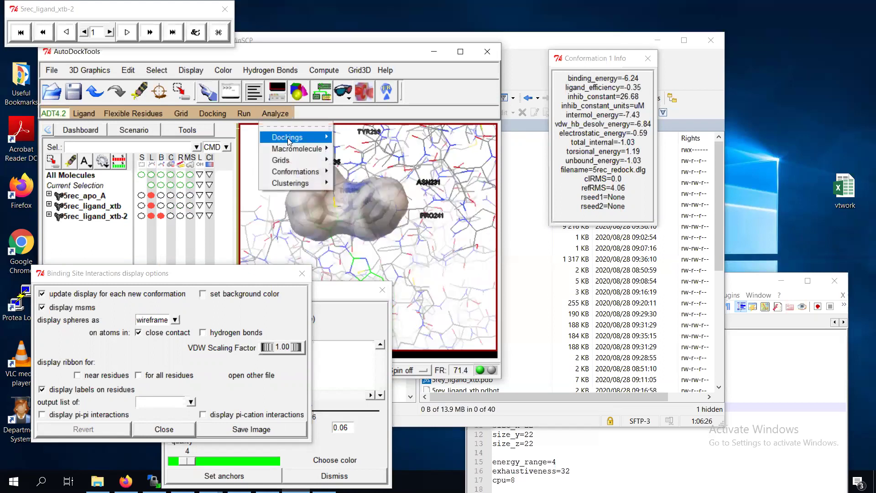
pyautogui.moveTo(277, 138)
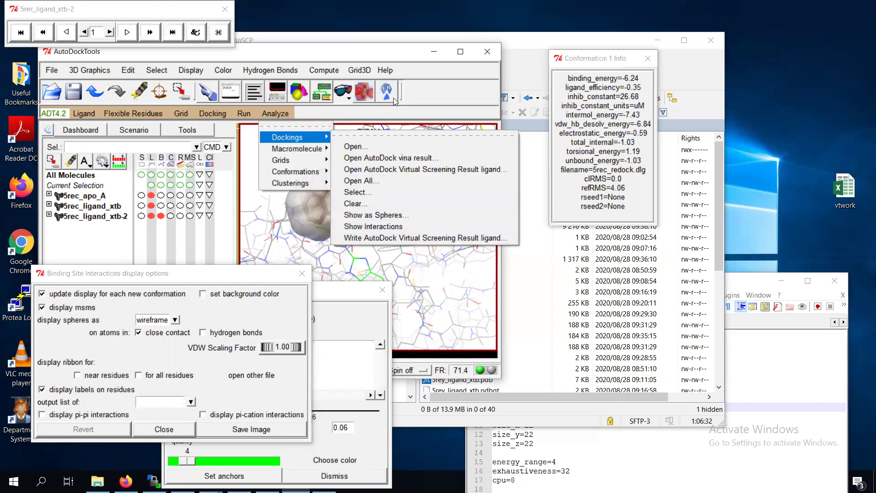
pyautogui.click(394, 51)
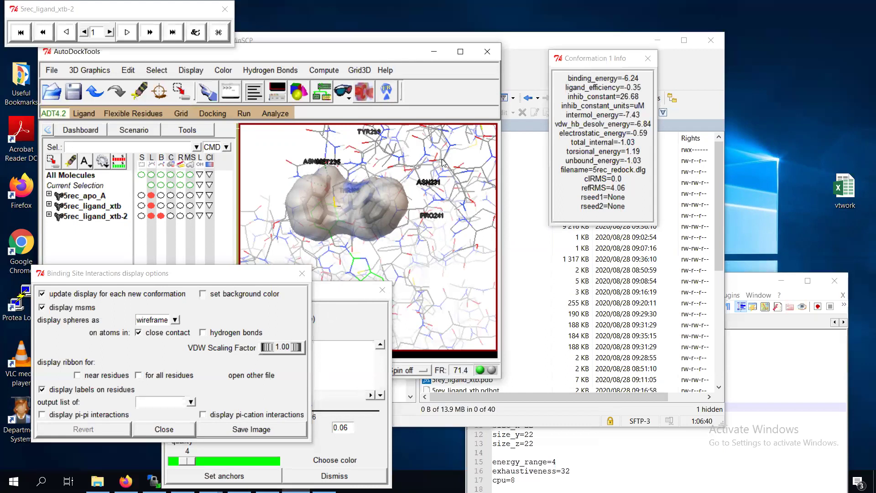
# Refresh the server listing and download 5rey_redock.all_ligand_1.pdbqt into the local ligands folder
pyautogui.click(360, 42)
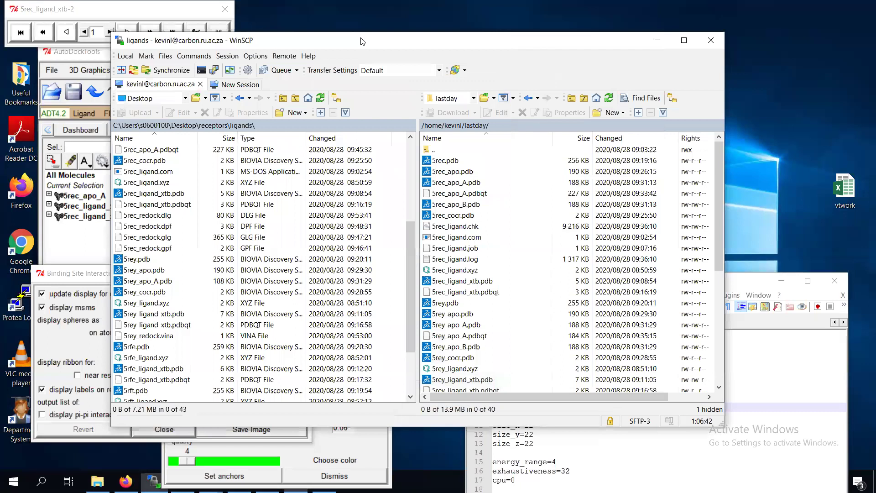
pyautogui.click(610, 98)
pyautogui.scroll(-1, 508, 211)
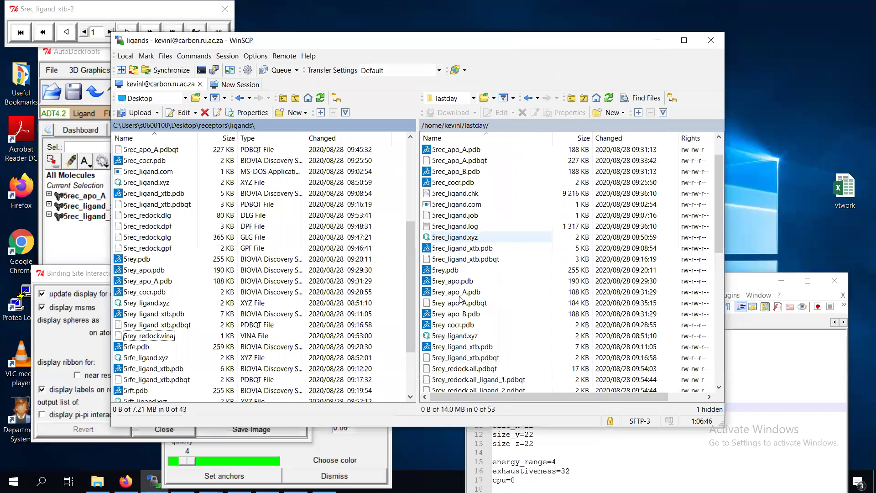
pyautogui.scroll(-7, 479, 274)
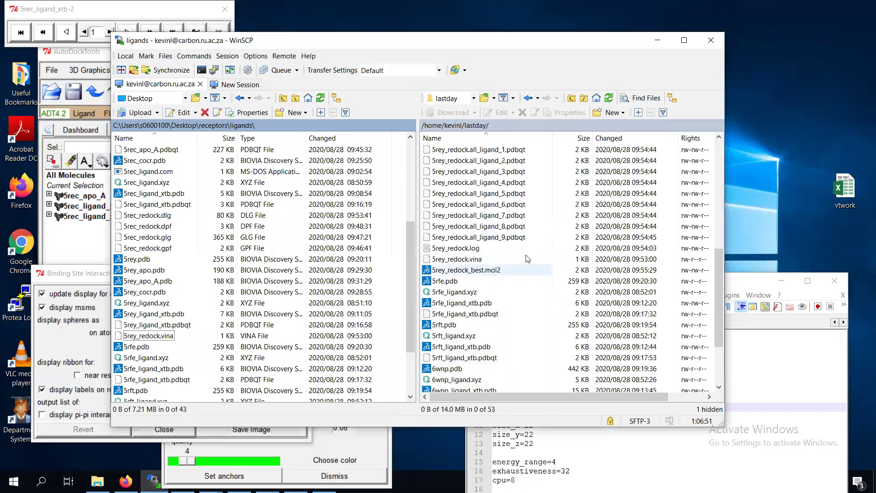
pyautogui.scroll(3, 534, 246)
pyautogui.moveTo(511, 251); pyautogui.dragTo(204, 235)
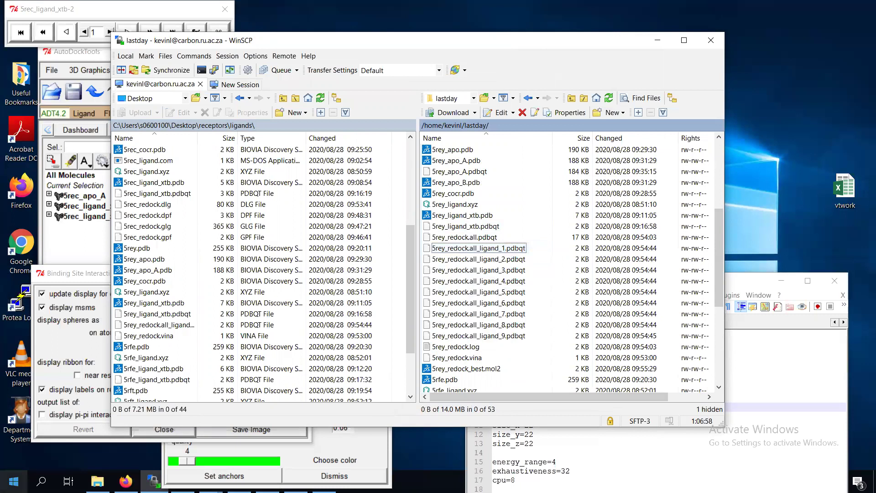
pyautogui.click(14, 481)
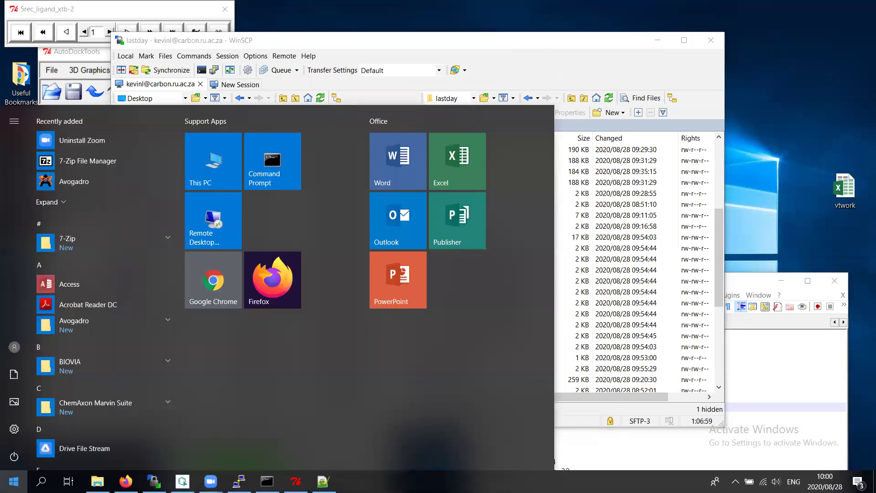
# Search the Start menu for Discovery Studio and launch Discovery Studio 2020 Client
pyautogui.write('d')
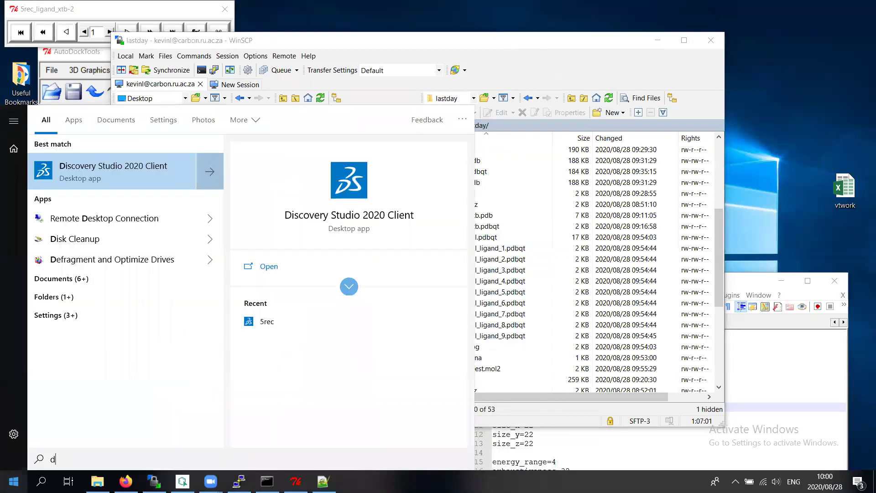
pyautogui.click(14, 481)
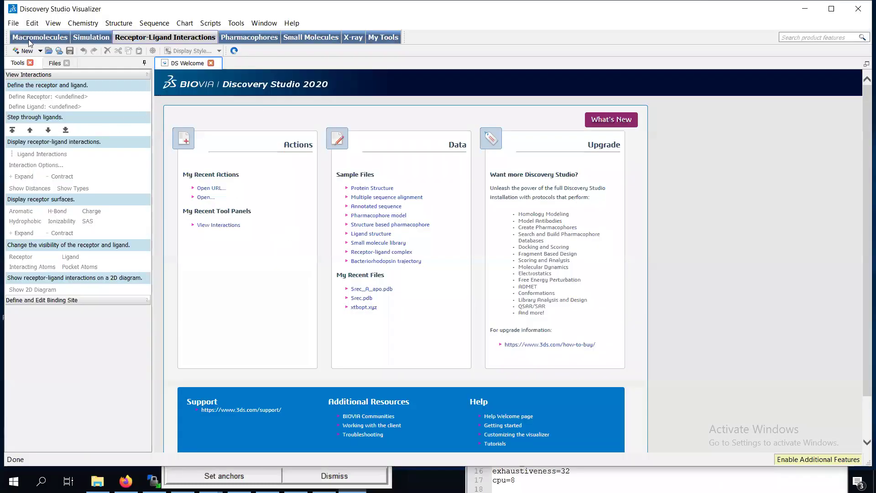
# Browse Desktop > receptors > ligands in the Files tab, then switch to the PuTTY X-Score terminal
pyautogui.click(55, 64)
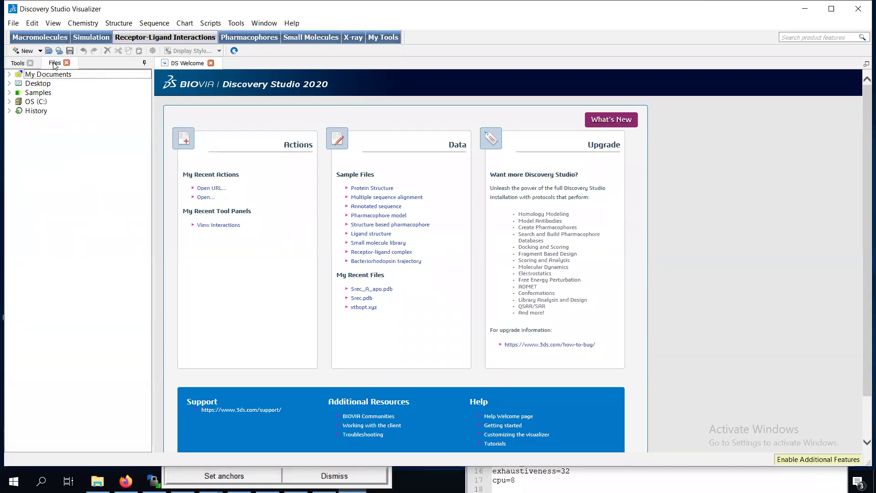
pyautogui.click(9, 83)
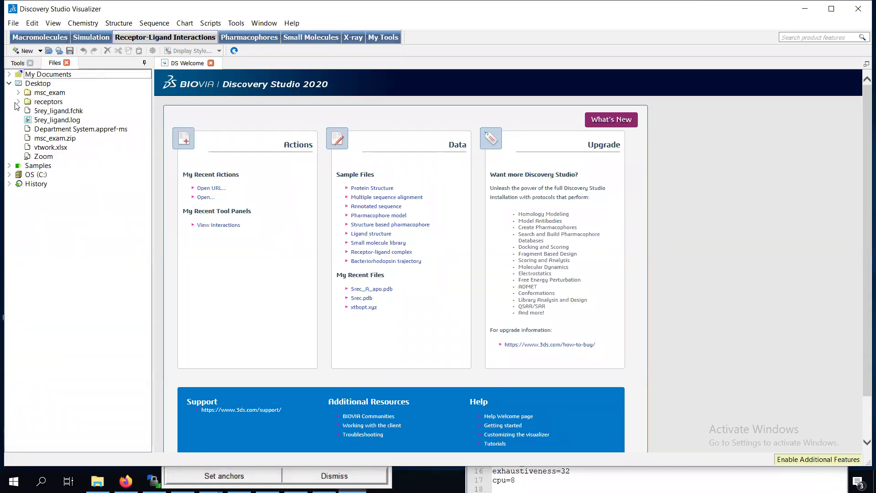
pyautogui.click(18, 102)
pyautogui.click(28, 111)
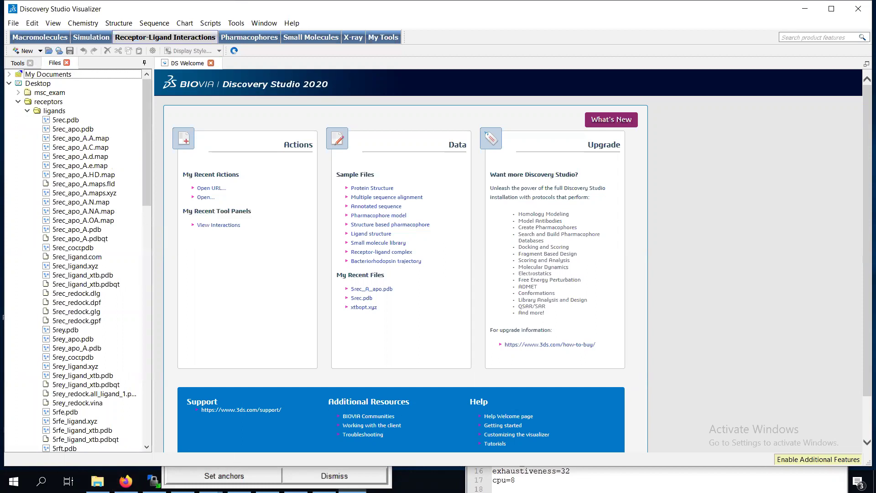
pyautogui.hotkey('alt', 'Tab')
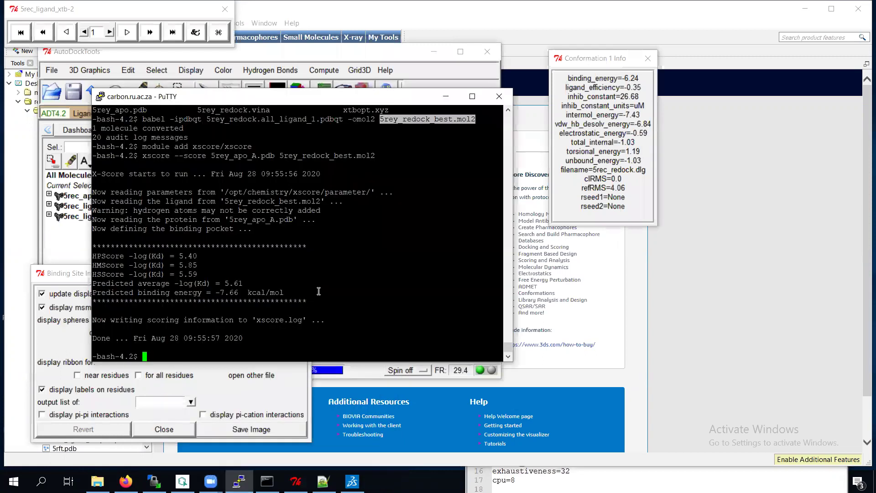
pyautogui.hotkey('alt', 'Tab')
pyautogui.hotkey('alt', 'Tab')
# Open 5rey_apo_A.pdb, drag the redocked pose into its view, and rotate the protein
pyautogui.doubleClick(82, 349)
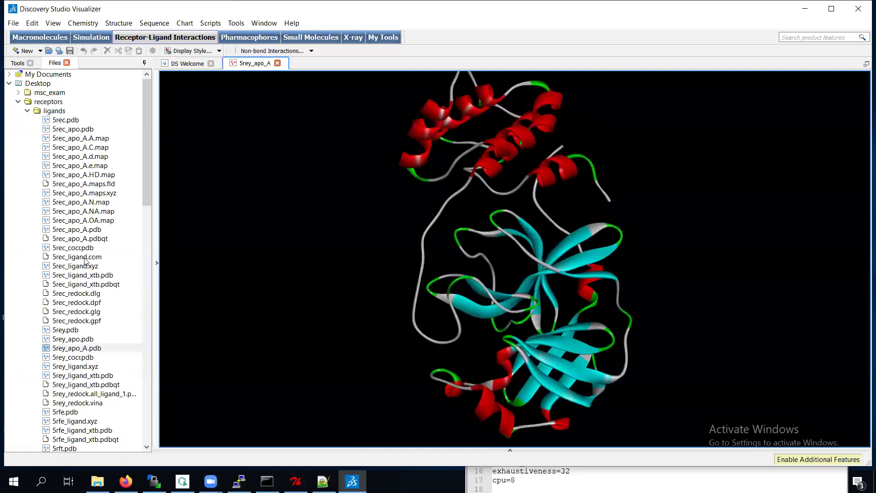
pyautogui.scroll(-4, 105, 283)
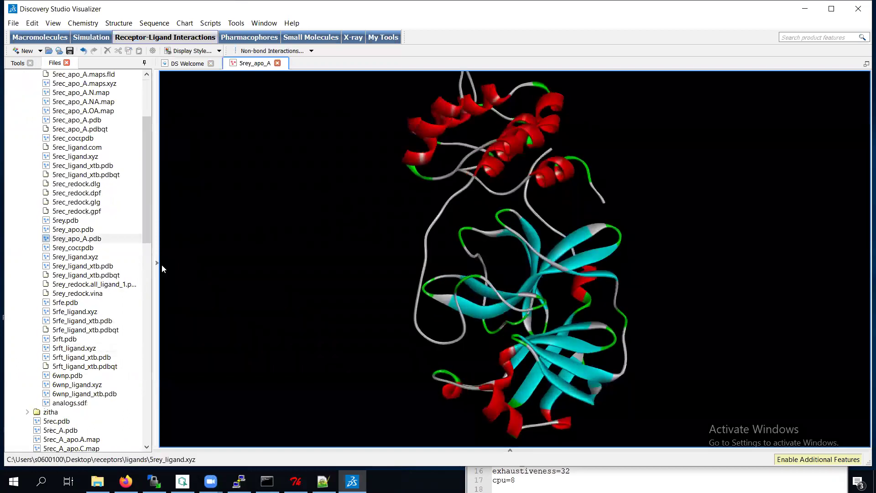
pyautogui.moveTo(116, 284); pyautogui.dragTo(364, 248)
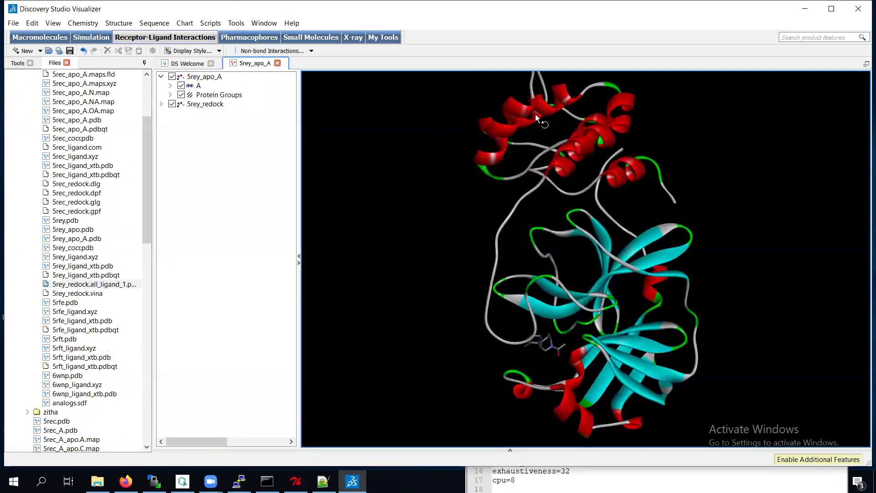
pyautogui.moveTo(535, 114); pyautogui.dragTo(581, 126)
pyautogui.moveTo(511, 213); pyautogui.dragTo(391, 218, button='middle')
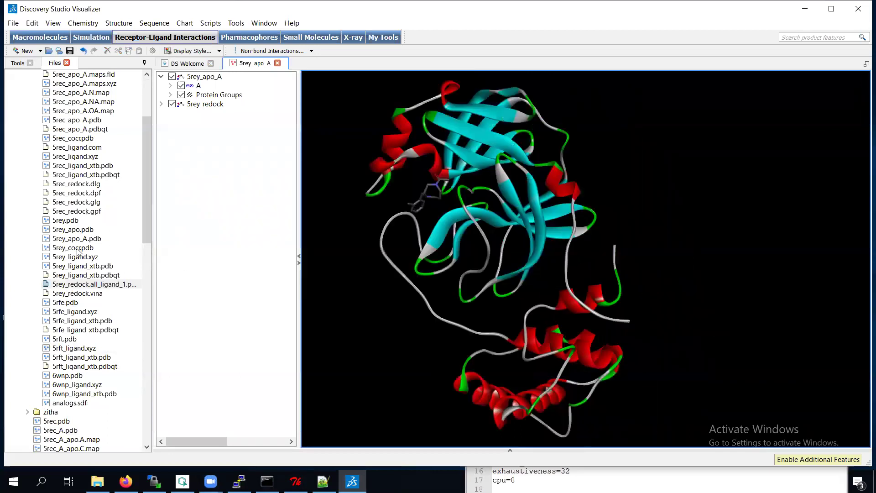
# Add 5rey_cocr.pdb to the protein view and centre the ligand
pyautogui.moveTo(76, 249); pyautogui.dragTo(442, 225)
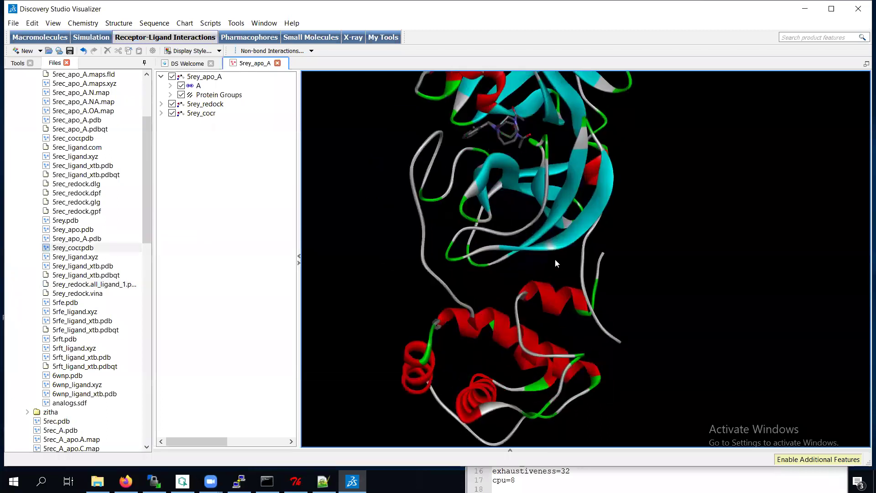
pyautogui.moveTo(534, 252)
pyautogui.mouseDown()
pyautogui.moveTo(553, 231)
pyautogui.moveTo(536, 256)
pyautogui.mouseUp()
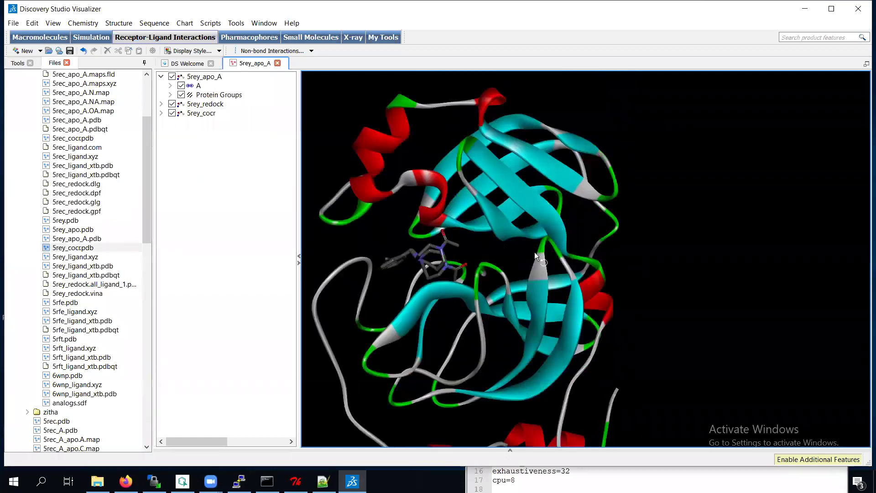
pyautogui.moveTo(533, 214); pyautogui.dragTo(533, 206)
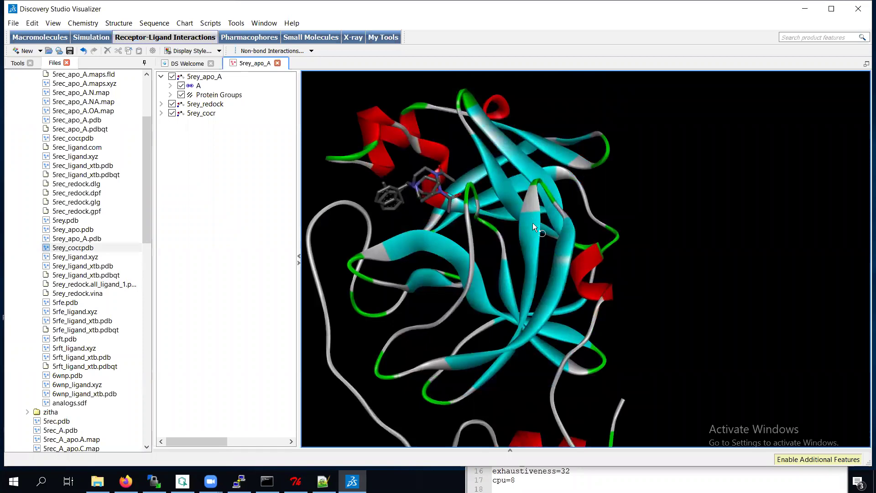
pyautogui.moveTo(535, 244); pyautogui.dragTo(540, 227)
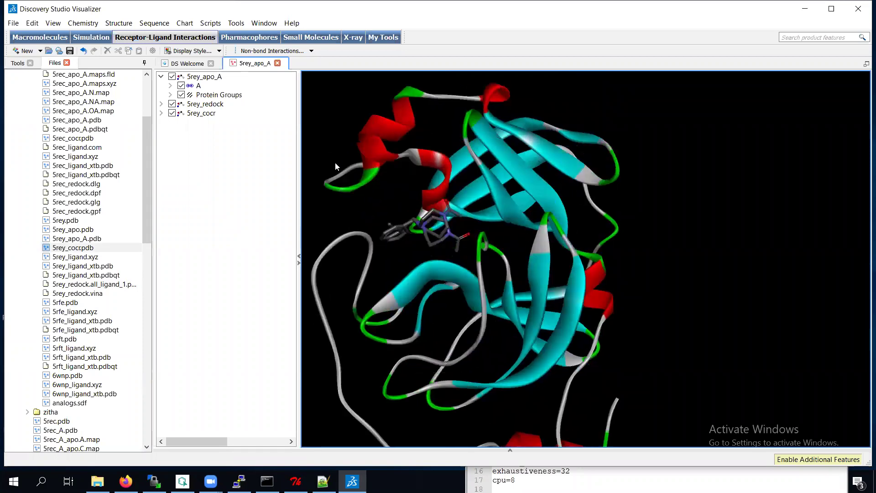
# Select 5rey_cocr then 5rey_redock and zoom into the binding site to compare them
pyautogui.click(209, 113)
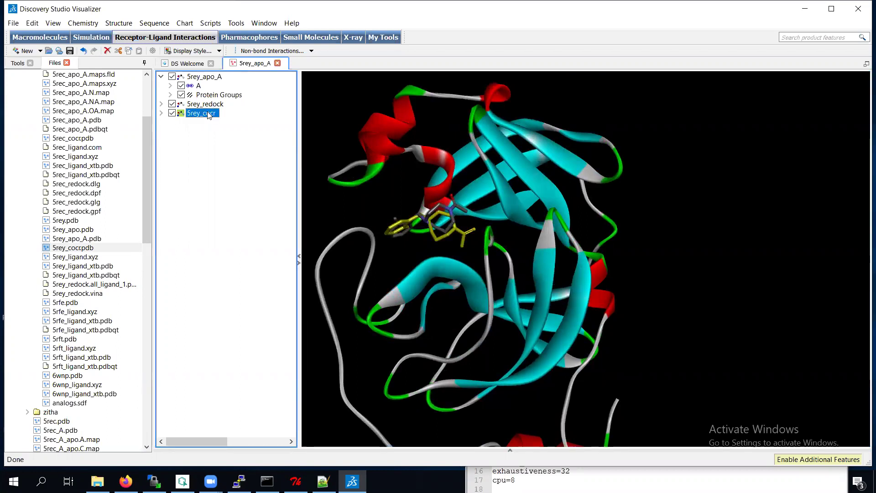
pyautogui.click(211, 104)
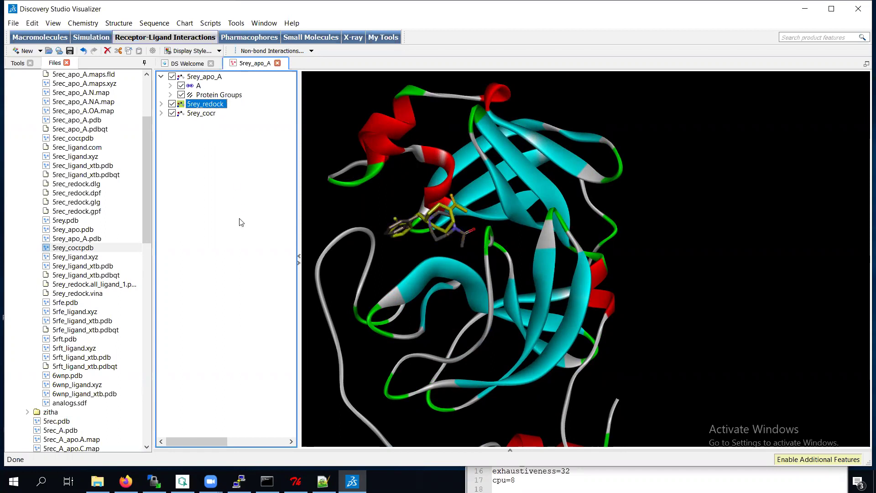
pyautogui.moveTo(412, 194); pyautogui.dragTo(430, 159)
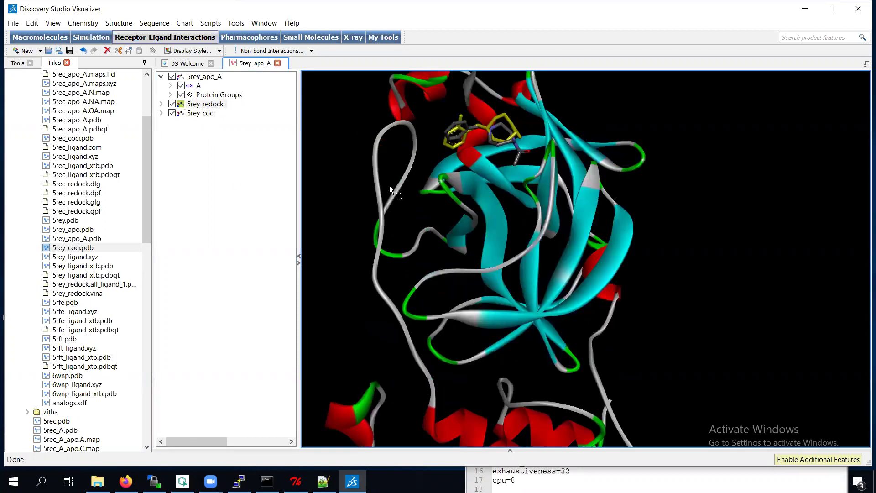
pyautogui.moveTo(390, 184); pyautogui.dragTo(473, 223)
pyautogui.scroll(3, 484, 263)
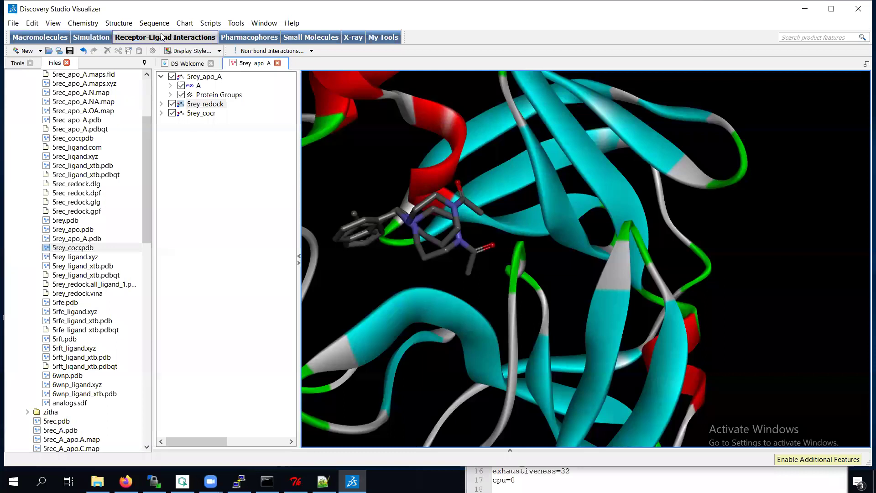
# Define 5rey_redock as the ligand in Receptor-Ligand Interactions and centre it in view
pyautogui.click(215, 105)
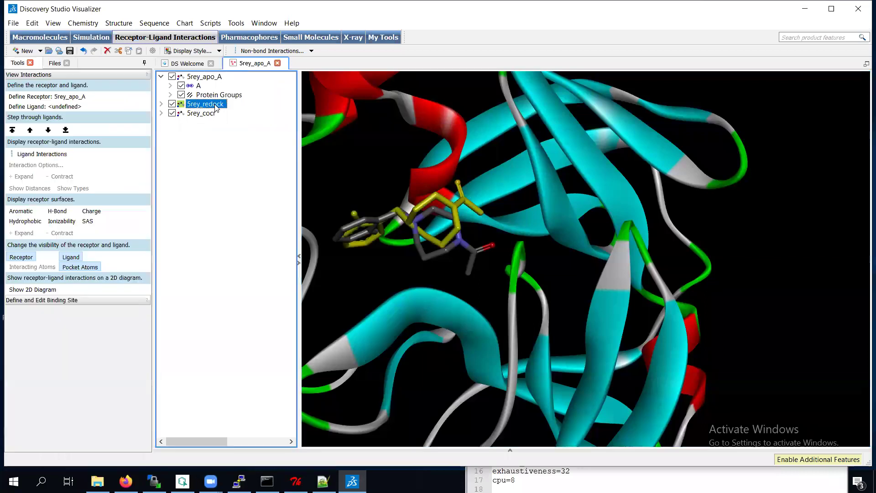
pyautogui.click(67, 107)
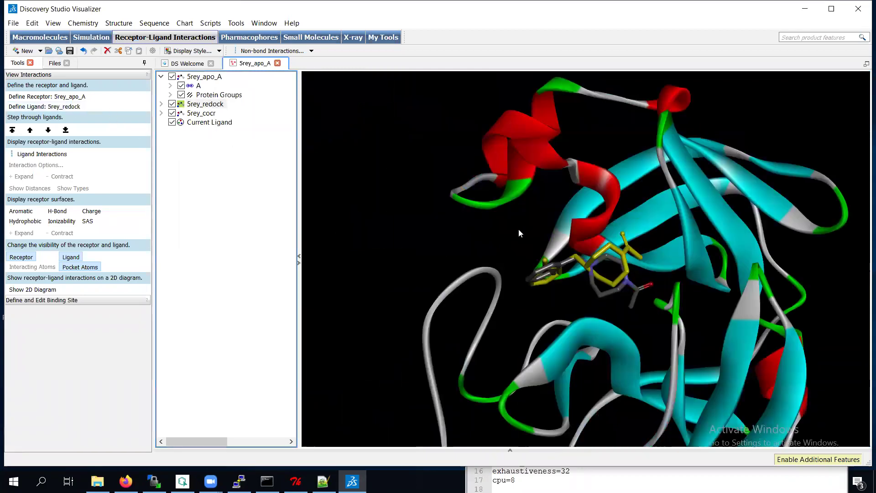
pyautogui.moveTo(421, 211); pyautogui.dragTo(430, 238)
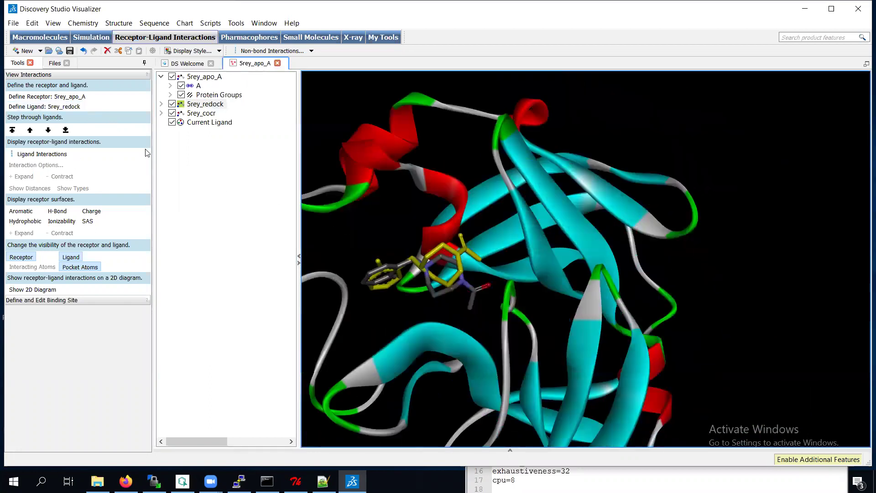
# Display the aromatic edge/face receptor surface and rotate the view around the binding pocket
pyautogui.click(21, 210)
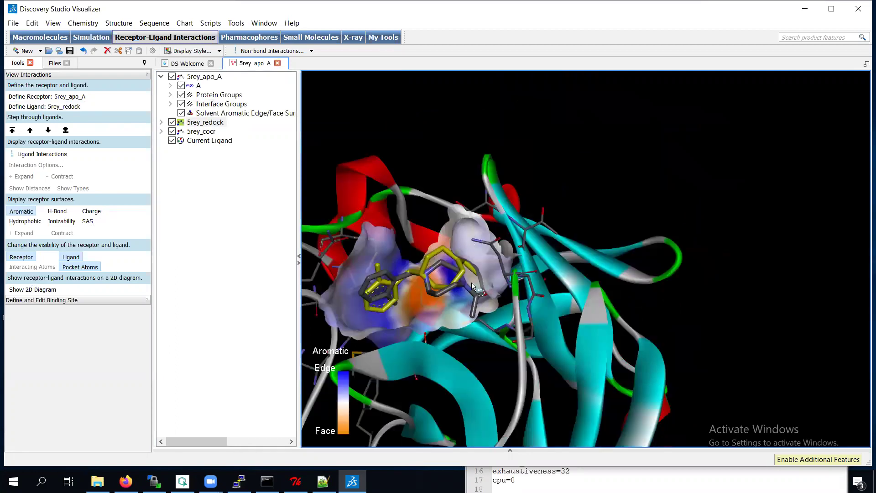
pyautogui.moveTo(469, 278); pyautogui.dragTo(510, 233)
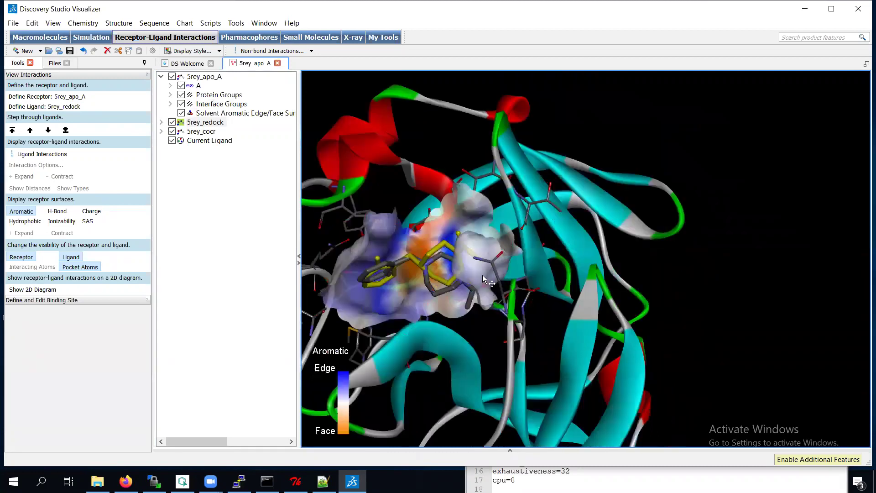
pyautogui.scroll(3, 442, 268)
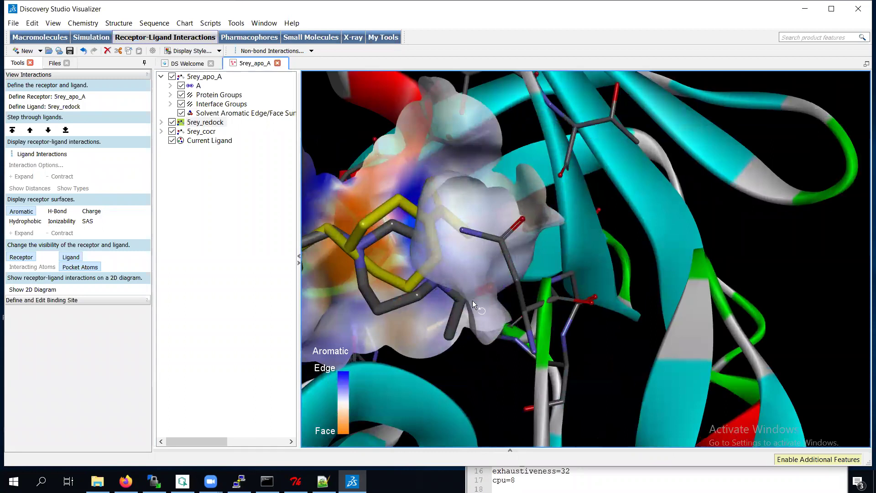
pyautogui.moveTo(473, 300); pyautogui.dragTo(463, 289)
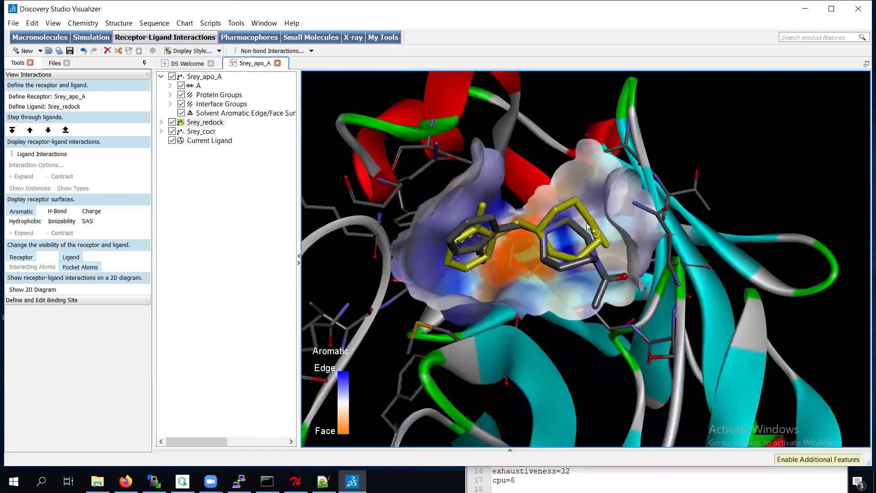
pyautogui.moveTo(586, 224); pyautogui.dragTo(582, 249)
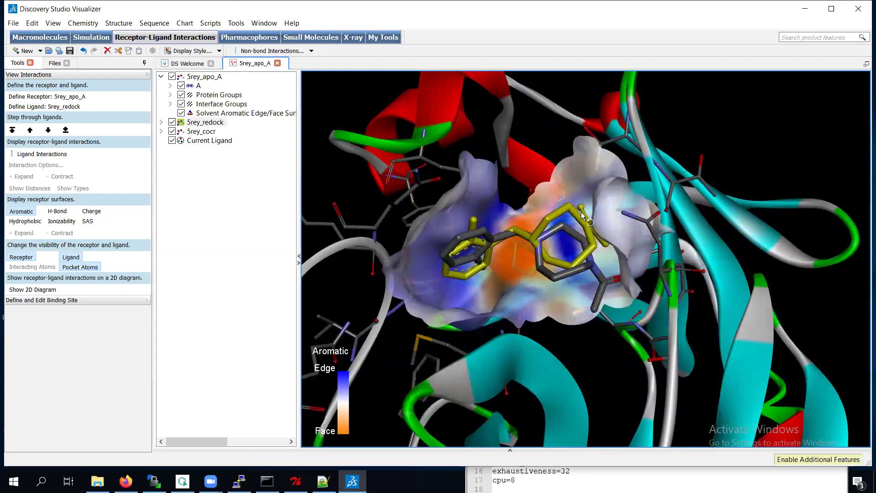
pyautogui.moveTo(576, 196); pyautogui.dragTo(508, 216)
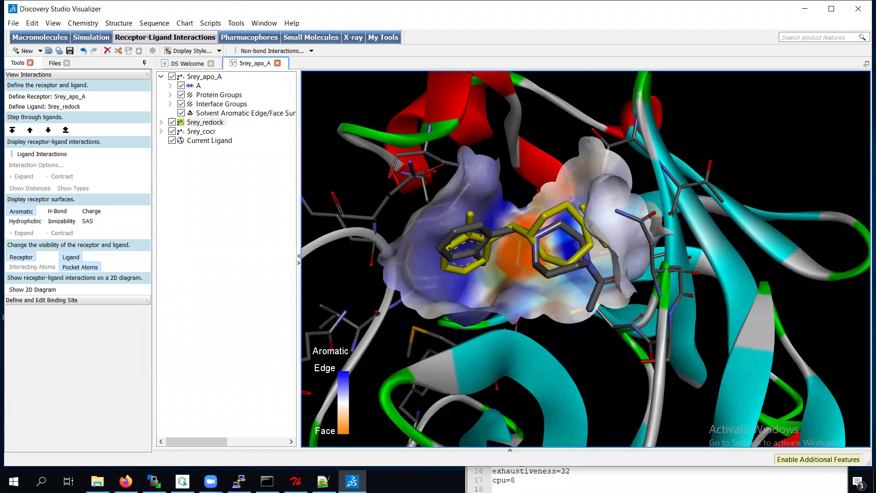
pyautogui.moveTo(239, 481)
pyautogui.moveTo(244, 442)
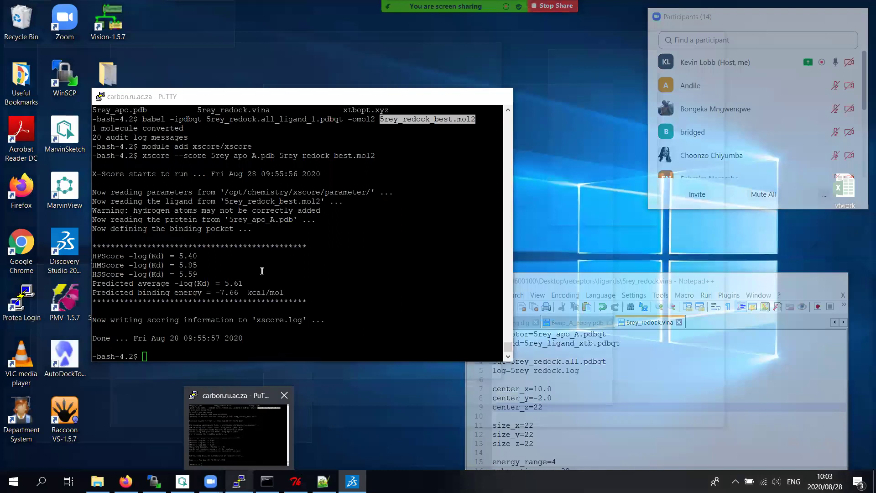
# In PuTTY, mark the -7.66 kcal/mol X-Score energy and list the working directory
pyautogui.click(219, 292)
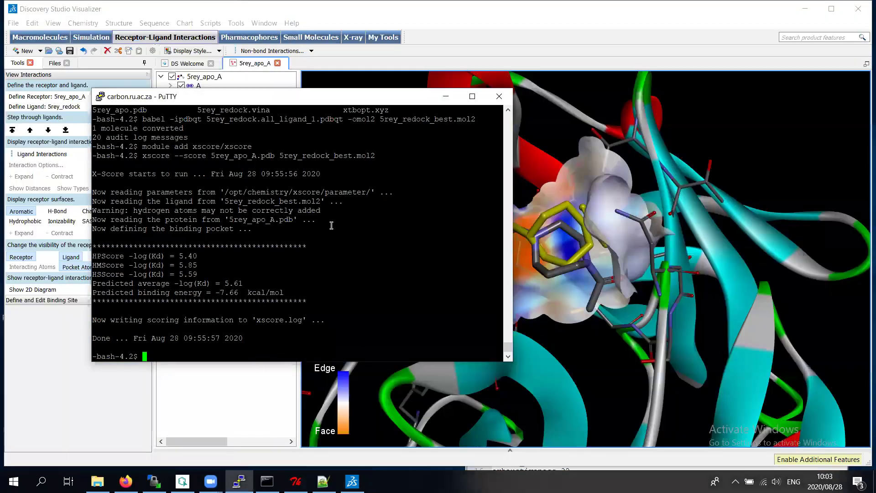
pyautogui.doubleClick(226, 293)
pyautogui.write('ls')
pyautogui.press('Return')
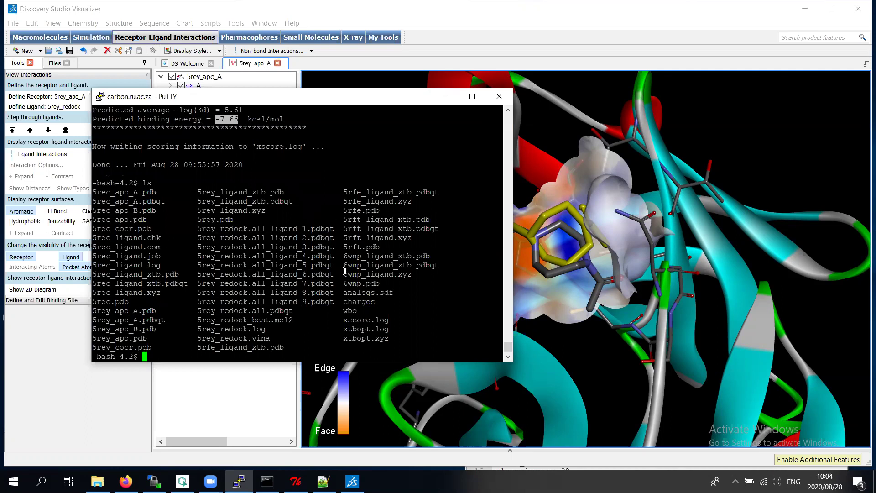
# Create a zinc folder, move analogs.sdf into it and enter it, then start the babel conversion to zinc.xyz
pyautogui.moveTo(343, 293); pyautogui.dragTo(392, 293)
pyautogui.write('mkdir zinc')
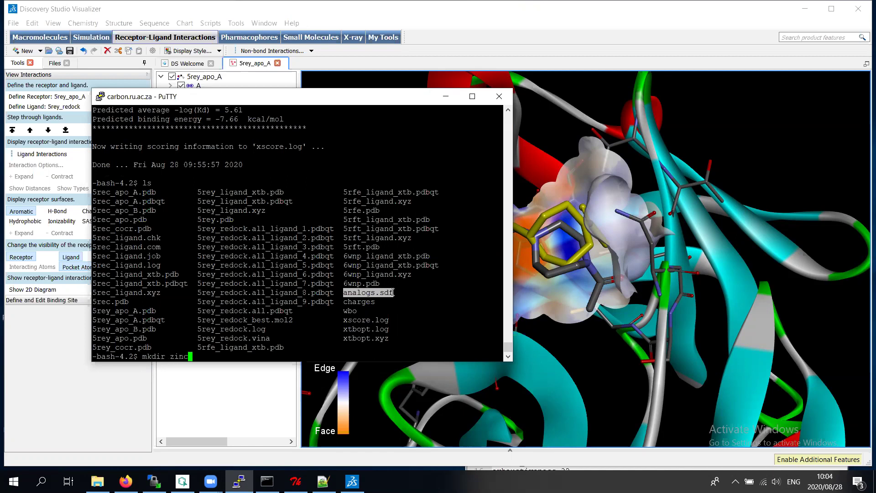
pyautogui.press('Return')
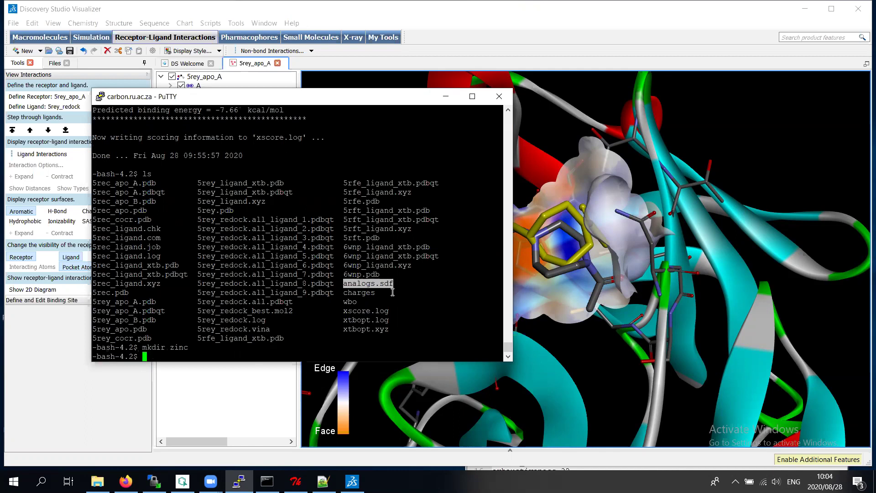
pyautogui.write('mv an')
pyautogui.press('Tab')
pyautogui.write('zinc/')
pyautogui.press('Return')
pyautogui.write('cd zinc/')
pyautogui.press('Return')
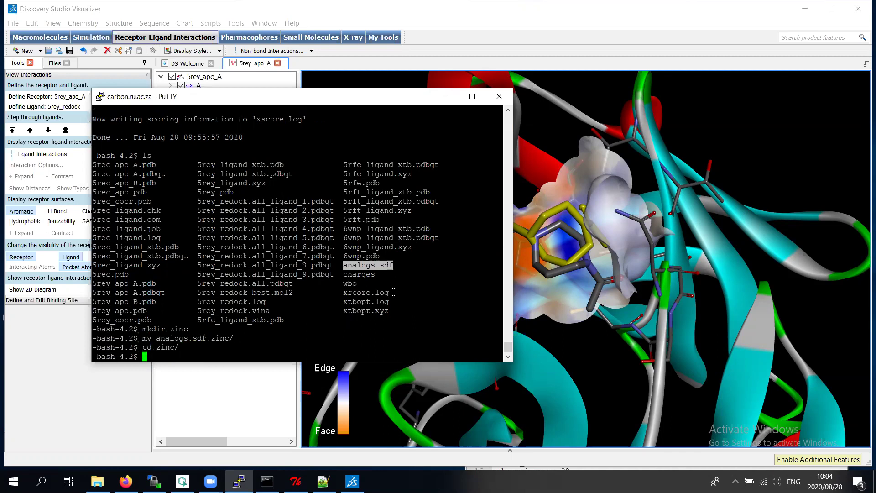
pyautogui.write('babel -isd')
pyautogui.write('f analogs.sdf -o')
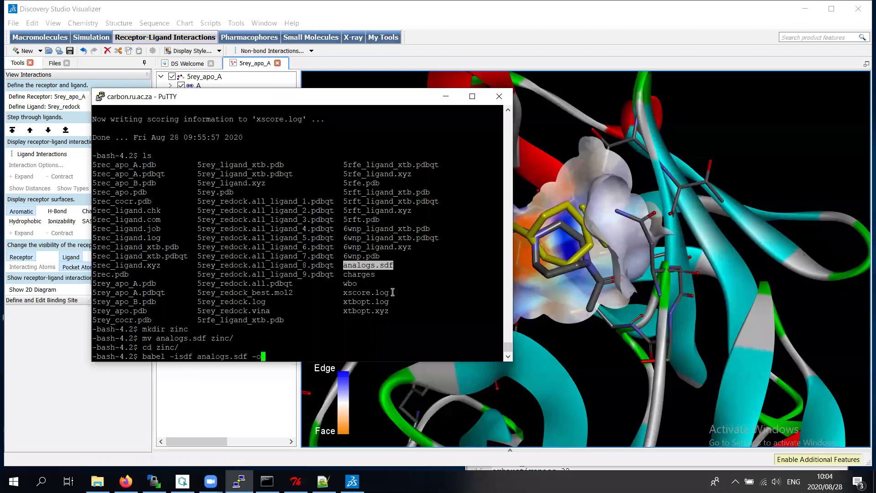
pyautogui.write('xyz zinc.xyz')
# Convert analogs.sdf to zinc.xyz with hydrogens added (-h)
pyautogui.write('-h')
pyautogui.press('Return')
pyautogui.write('ls')
pyautogui.press('Return')
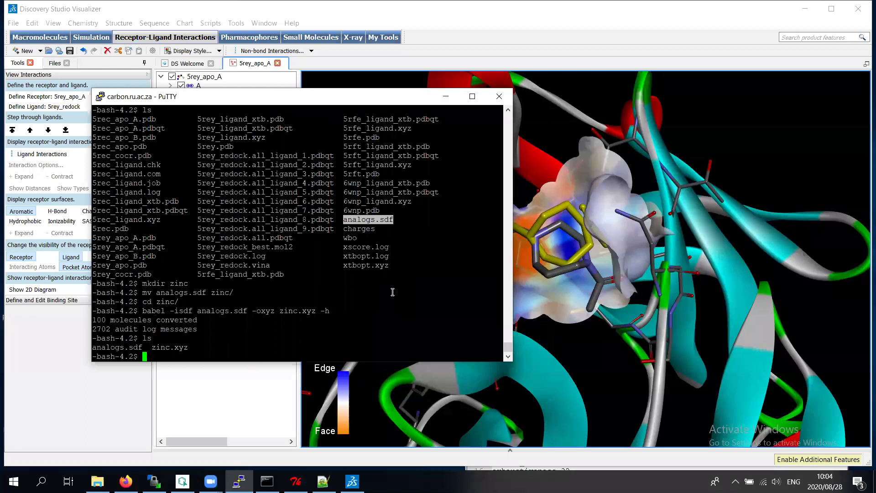
# Rerun the babel command with -m to split into zinc1.xyz–zinc100.xyz, then locate zinc71.xyz
pyautogui.press('Up')
pyautogui.press('Up')
pyautogui.write('-m')
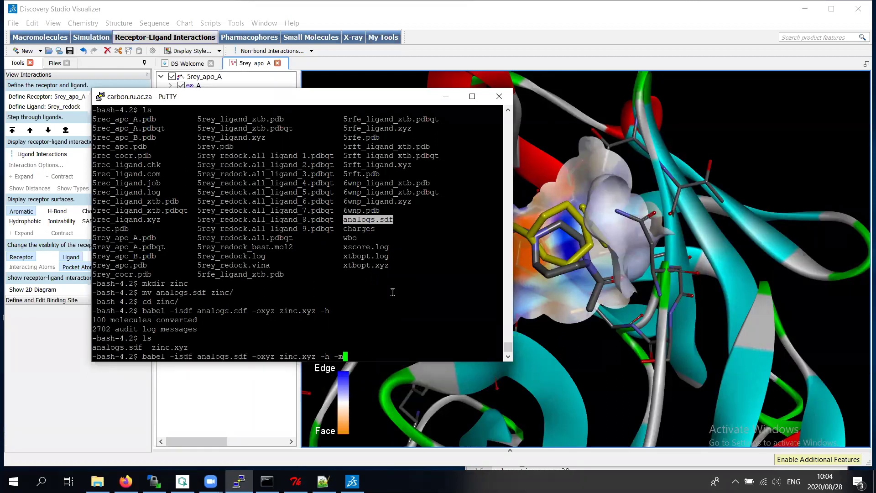
pyautogui.press('Return')
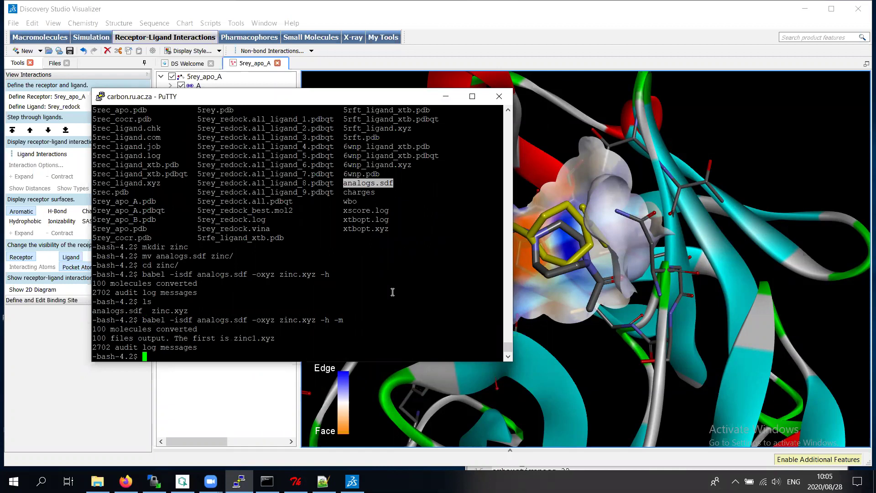
pyautogui.write('ls')
pyautogui.press('Return')
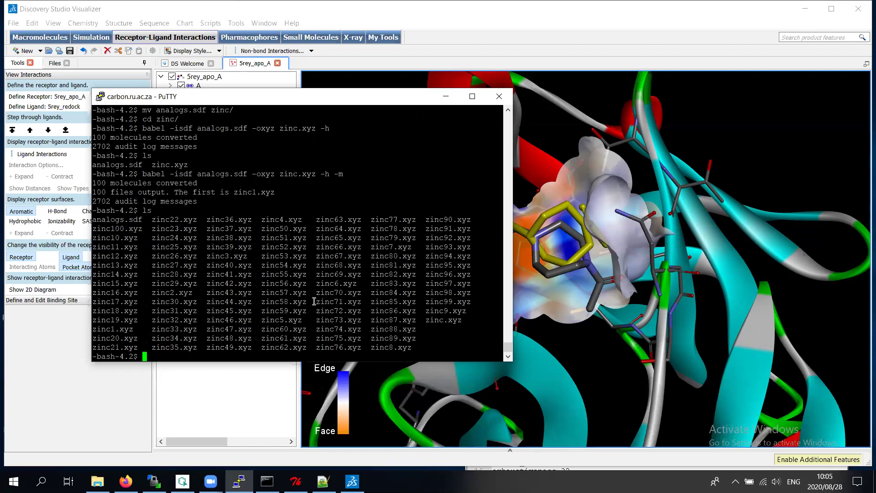
pyautogui.moveTo(318, 303); pyautogui.dragTo(362, 303)
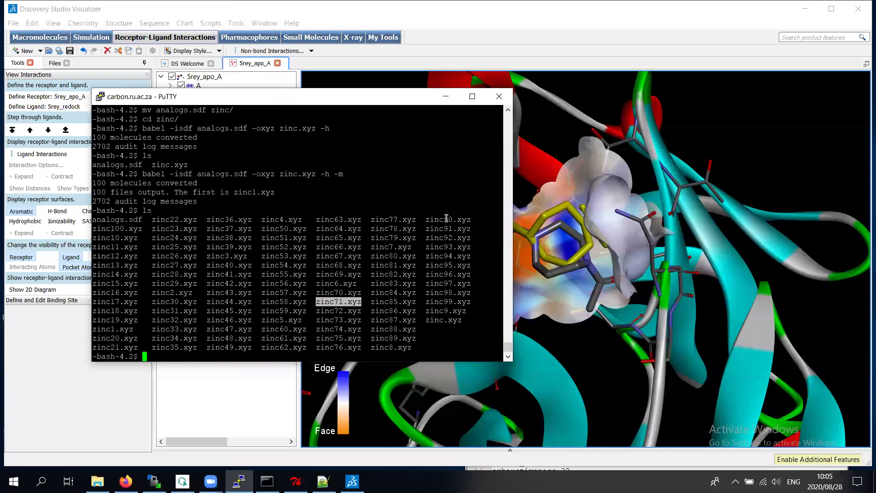
# Run xtb zinc71.xyz --opt and list the folder to confirm xtbopt.xyz was written
pyautogui.write('xtb')
pyautogui.rightClick(410, 228)
pyautogui.write('--opt')
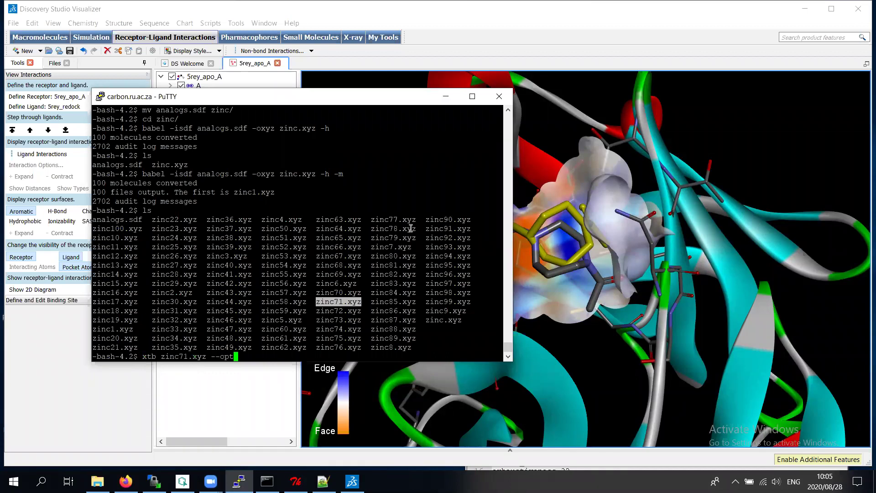
pyautogui.press('Return')
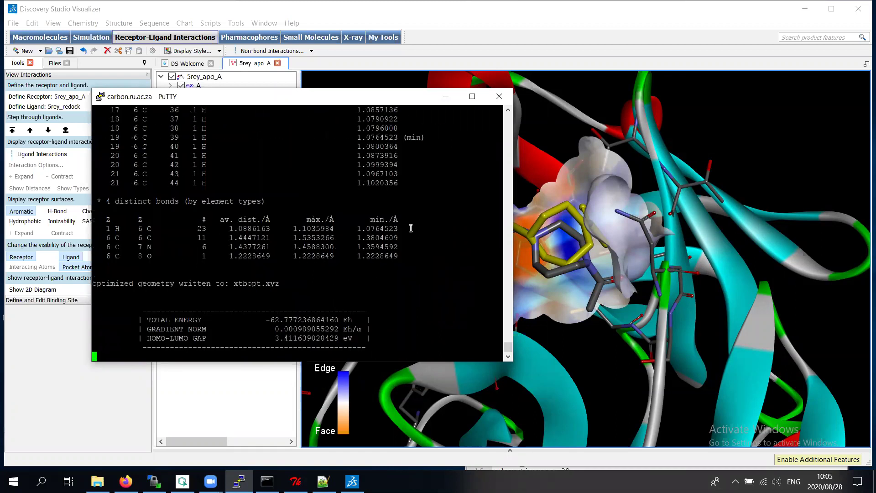
pyautogui.write('ls')
pyautogui.press('Return')
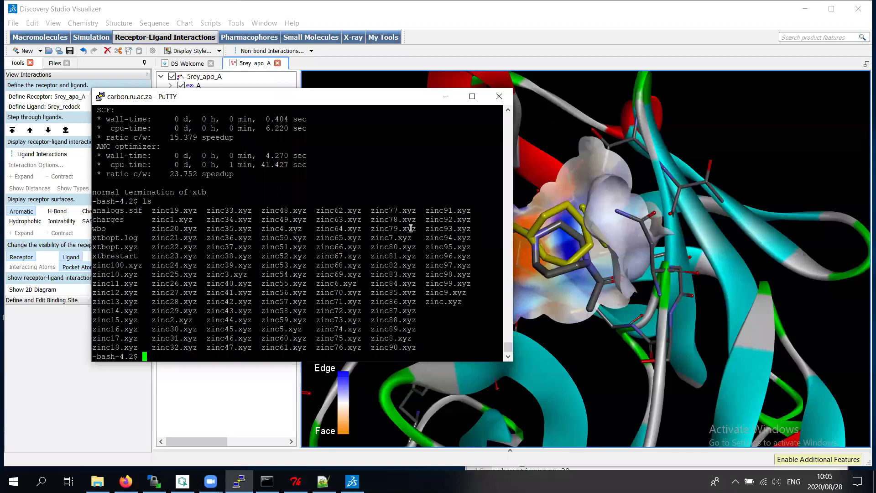
pyautogui.write('babel -ixyz')
# Convert xtbopt.xyz to zinc71.pdb with babel -ixyz ... -opdb
pyautogui.moveTo(92, 247); pyautogui.dragTo(138, 247)
pyautogui.rightClick(226, 231)
pyautogui.write('-opdb')
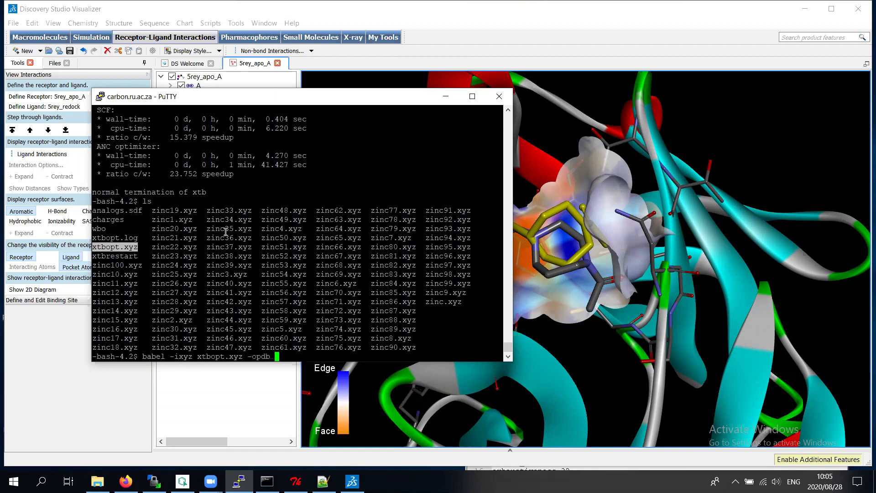
pyautogui.write(' zinc71.pdb')
pyautogui.press('Return')
# Move zinc71.pdb to the parent folder, go up there and list its files
pyautogui.write('m')
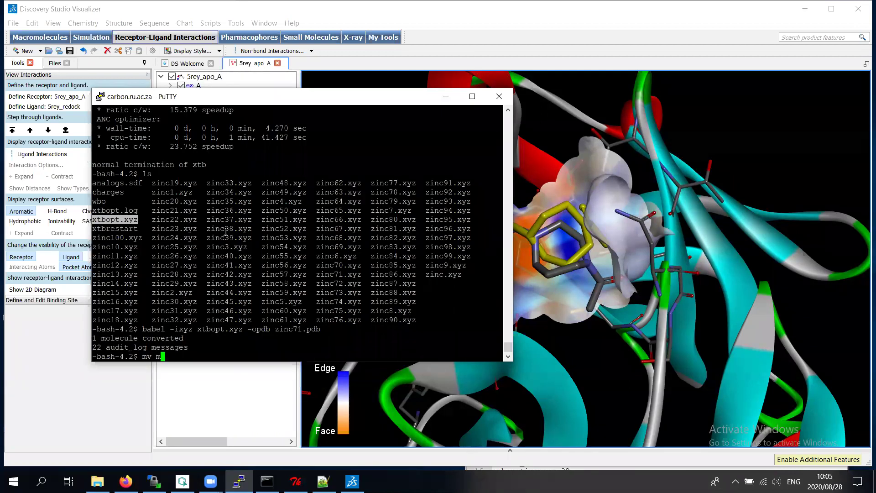
pyautogui.write('v zinc71.pdb ..')
pyautogui.press('Return')
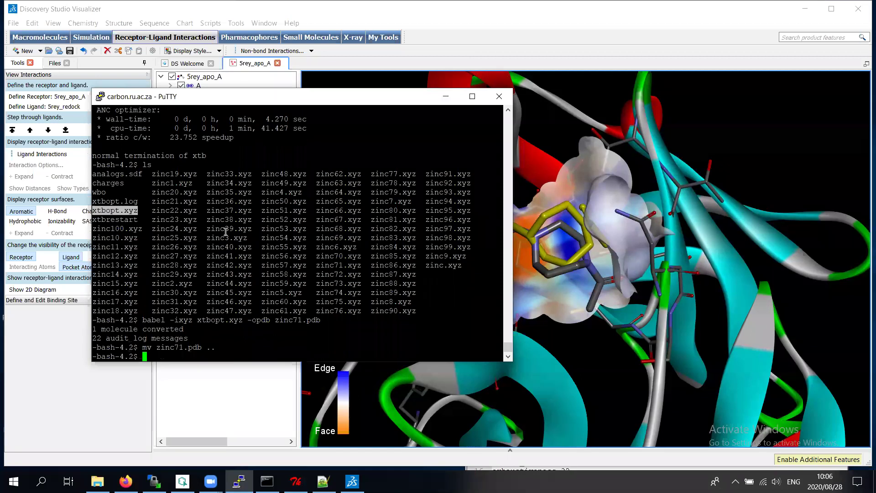
pyautogui.write('cd ..')
pyautogui.press('Return')
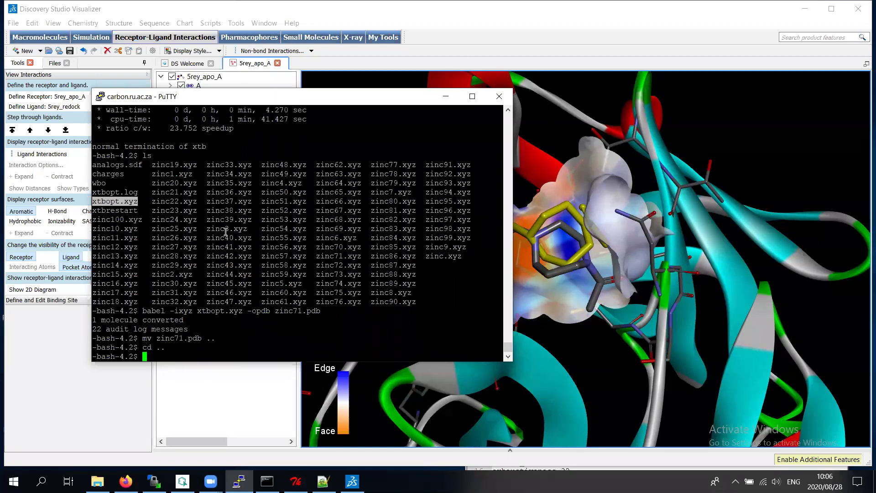
pyautogui.write('ls')
pyautogui.press('Return')
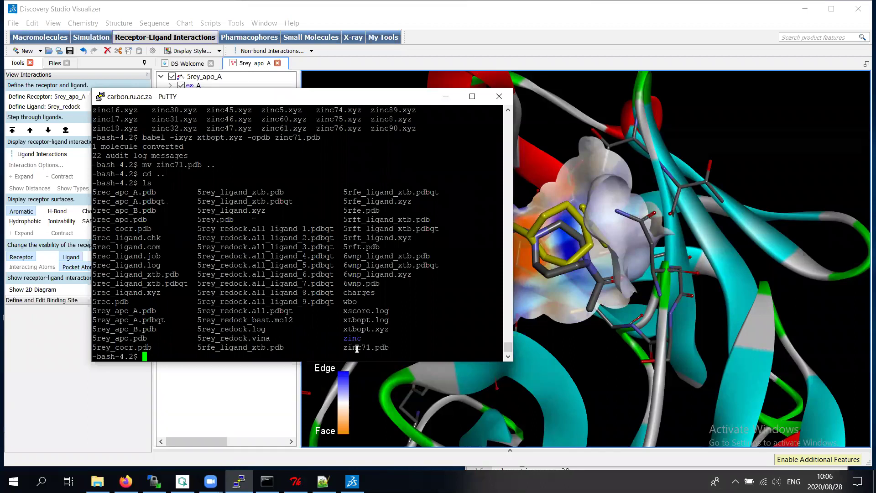
pyautogui.moveTo(343, 347); pyautogui.dragTo(389, 349)
pyautogui.hotkey('ctrl', 'c')
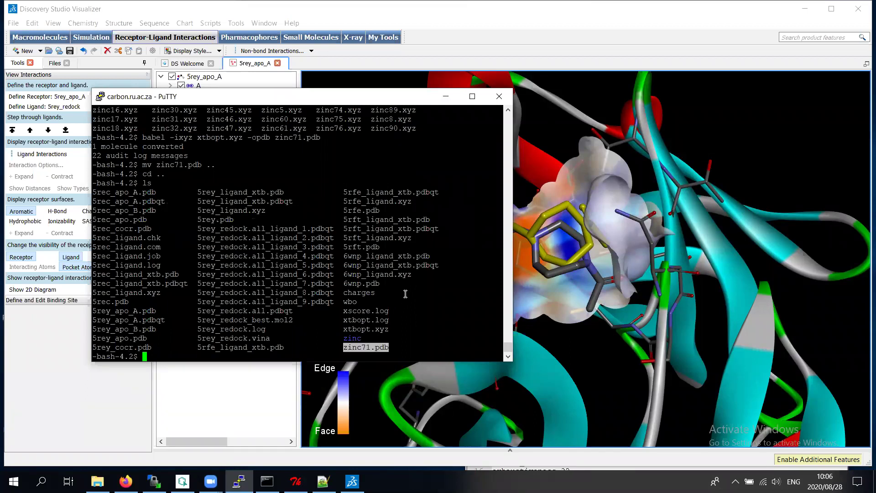
# Prepare zinc71.pdb as a docking ligand with prepare_ligand4.py -l
pyautogui.write('prepare_ligand4')
pyautogui.press('Tab')
pyautogui.write('-l')
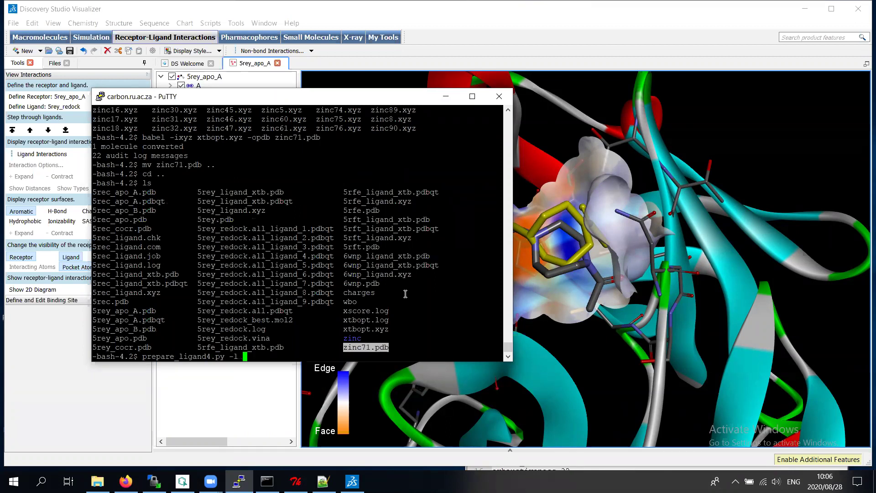
pyautogui.rightClick(406, 292)
pyautogui.press('Return')
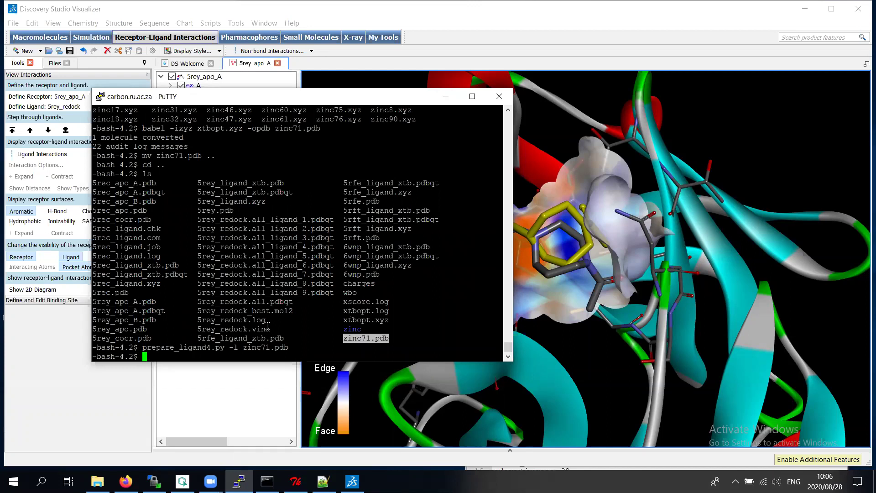
# Copy 5rey_redock.vina to 5rey_zinc71.vina
pyautogui.moveTo(199, 328); pyautogui.dragTo(269, 332)
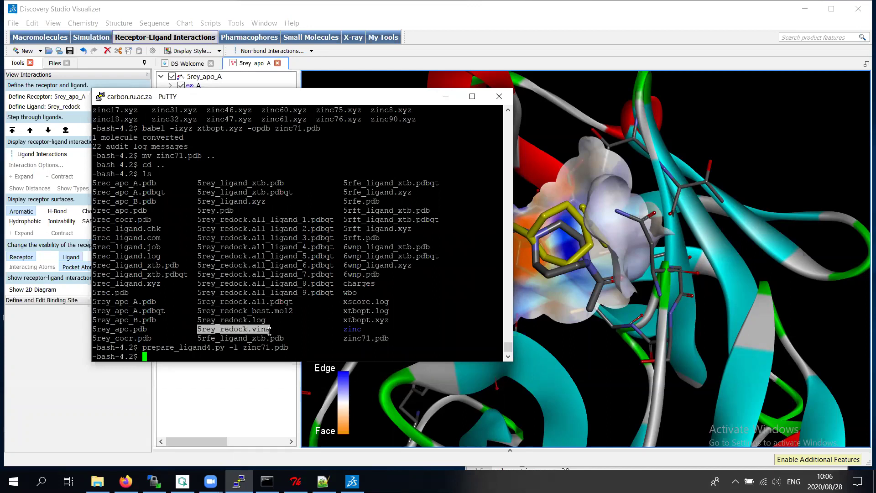
pyautogui.write('cp')
pyautogui.rightClick(312, 250)
pyautogui.rightClick(313, 250)
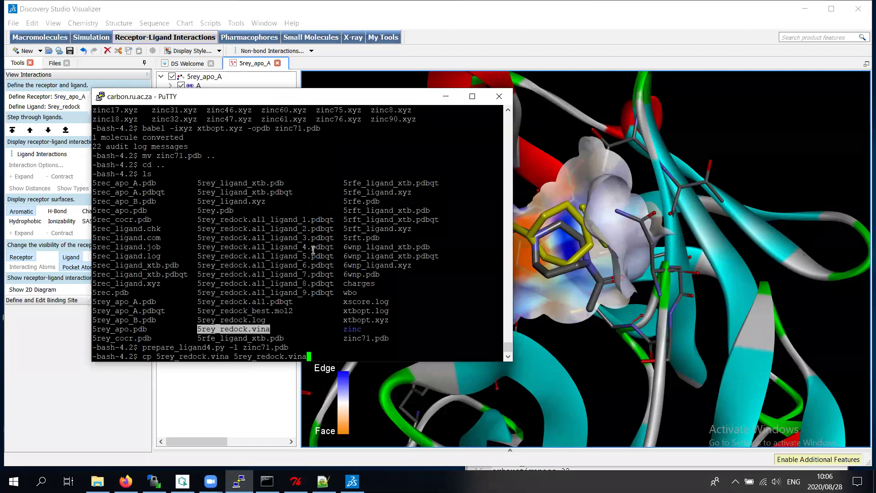
pyautogui.press('Left')
pyautogui.press('Left')
pyautogui.press('Left')
pyautogui.press('Left')
pyautogui.press('Left')
pyautogui.press('BackSpace')
pyautogui.press('BackSpace')
pyautogui.press('BackSpace')
pyautogui.press('BackSpace')
pyautogui.press('BackSpace')
pyautogui.press('BackSpace')
pyautogui.write('zinc71')
pyautogui.press('Return')
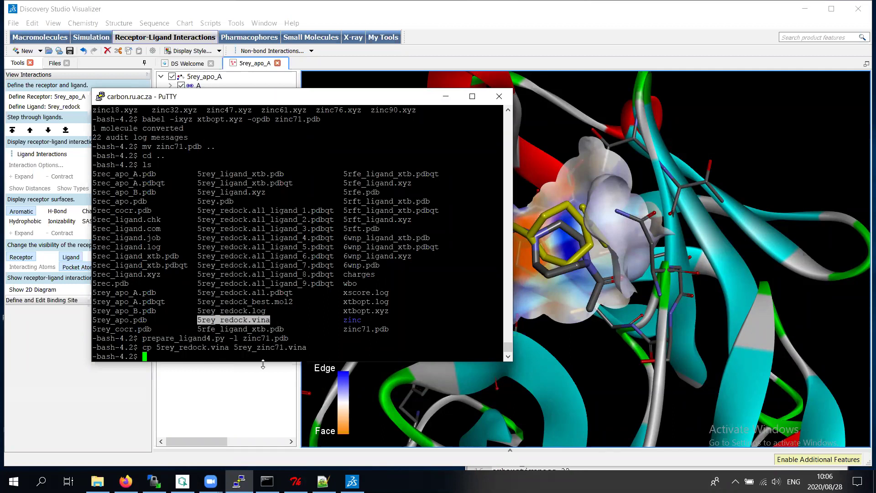
# In WinSCP, refresh the remote folder and open 5rey_zinc71.vina in the editor
pyautogui.click(154, 482)
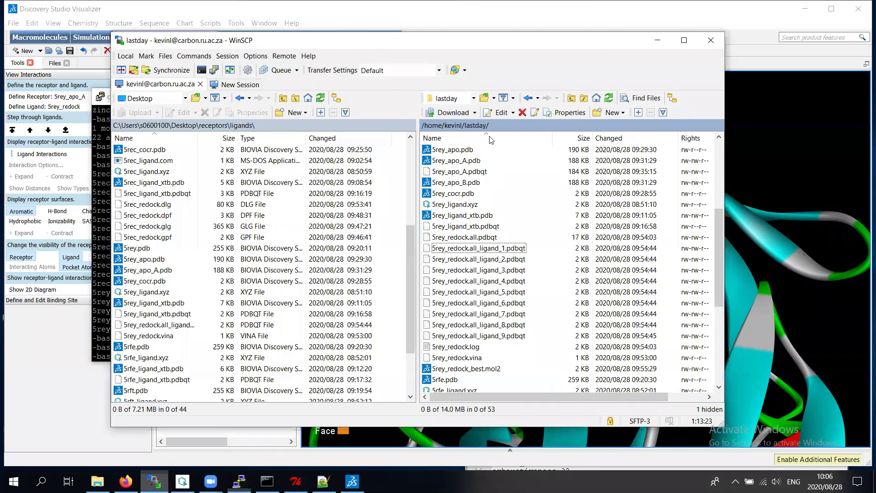
pyautogui.click(609, 97)
pyautogui.scroll(-5, 510, 301)
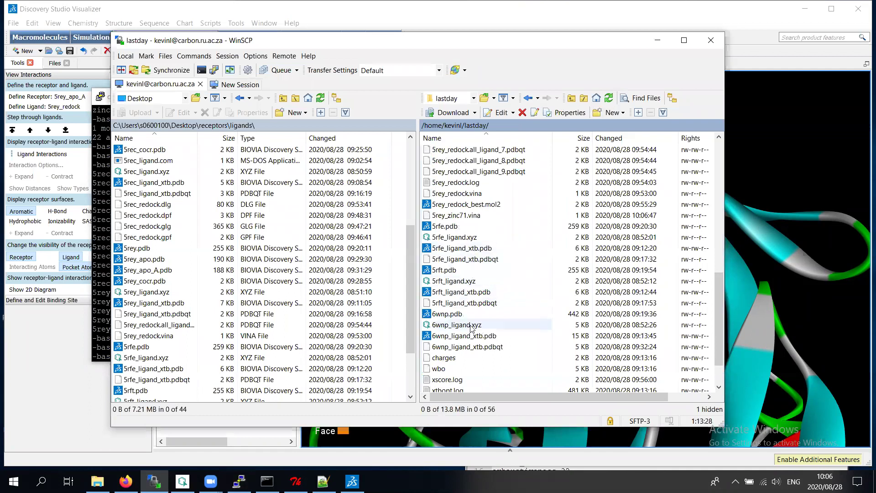
pyautogui.rightClick(470, 216)
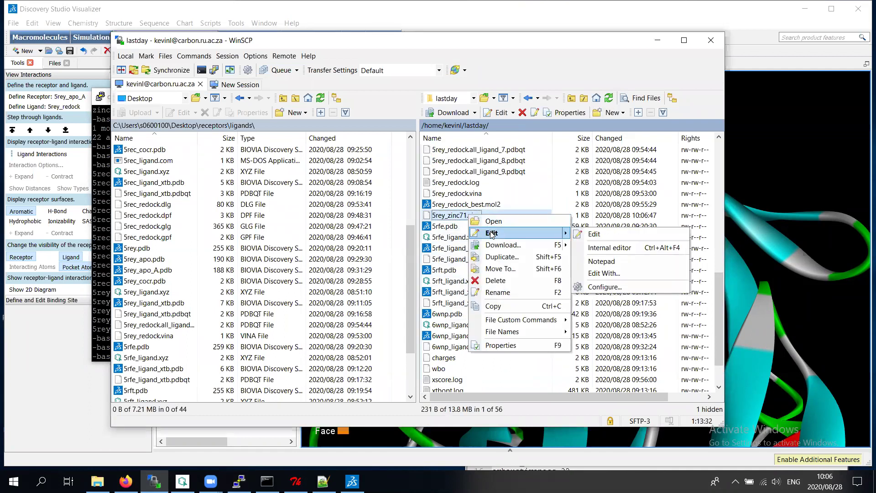
pyautogui.click(491, 233)
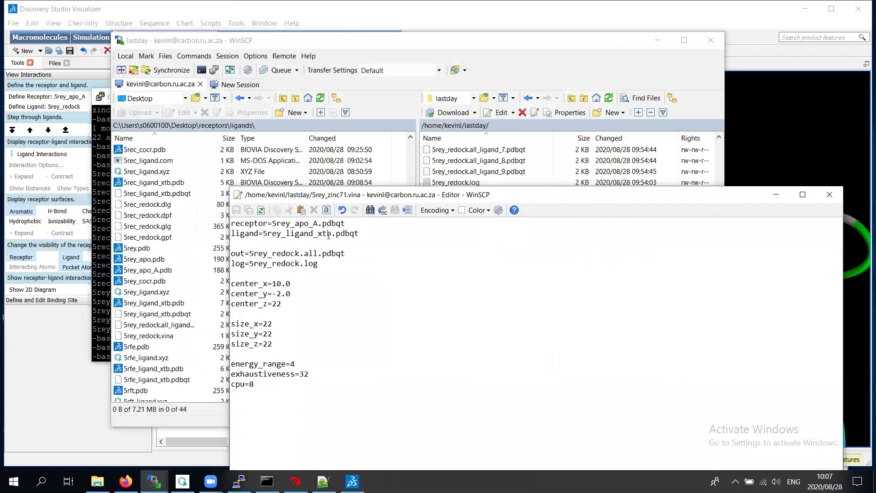
# Change the ligand, out and log names from redock to zinc71, save, and close the editor
pyautogui.doubleClick(329, 233)
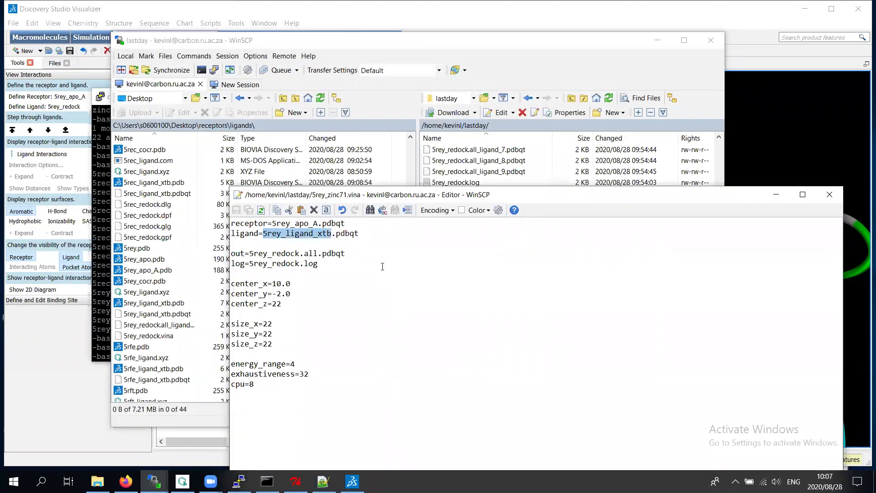
pyautogui.write('zomc')
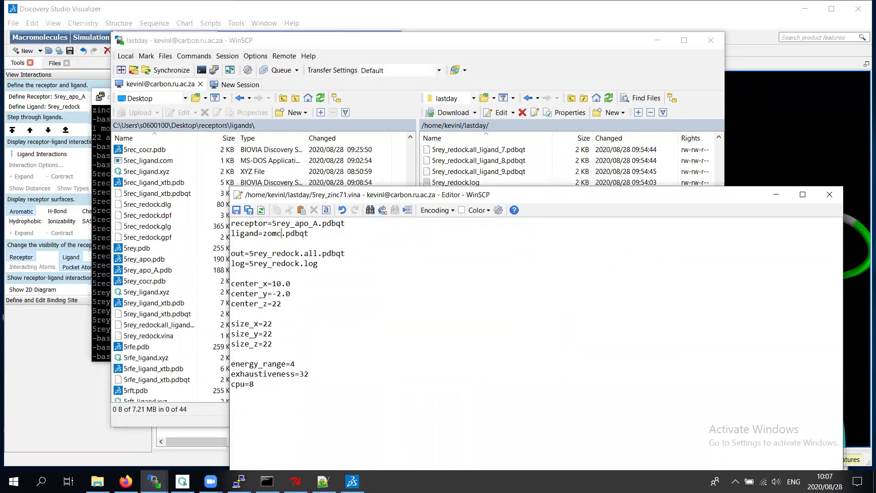
pyautogui.press('BackSpace')
pyautogui.press('BackSpace')
pyautogui.press('BackSpace')
pyautogui.write('inc71')
pyautogui.moveTo(273, 254); pyautogui.dragTo(299, 254)
pyautogui.write('zinc71')
pyautogui.moveTo(272, 263); pyautogui.dragTo(299, 264)
pyautogui.write('zinc')
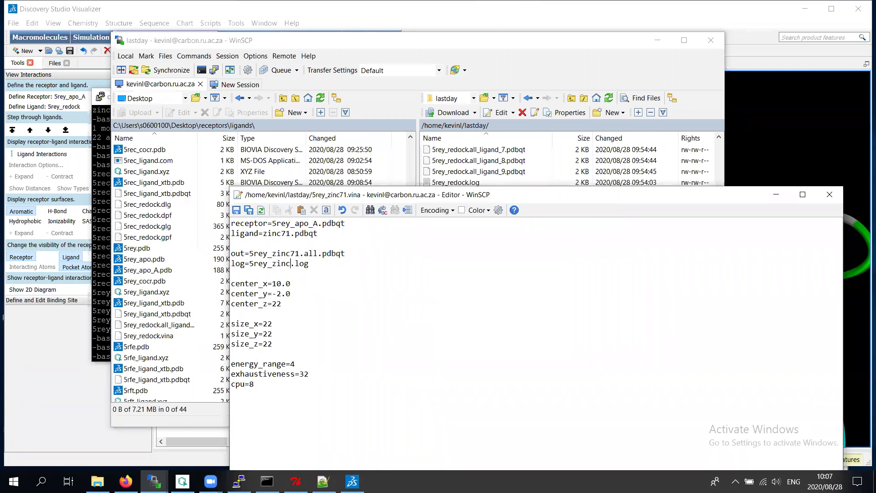
pyautogui.write('71')
pyautogui.hotkey('ctrl', 's')
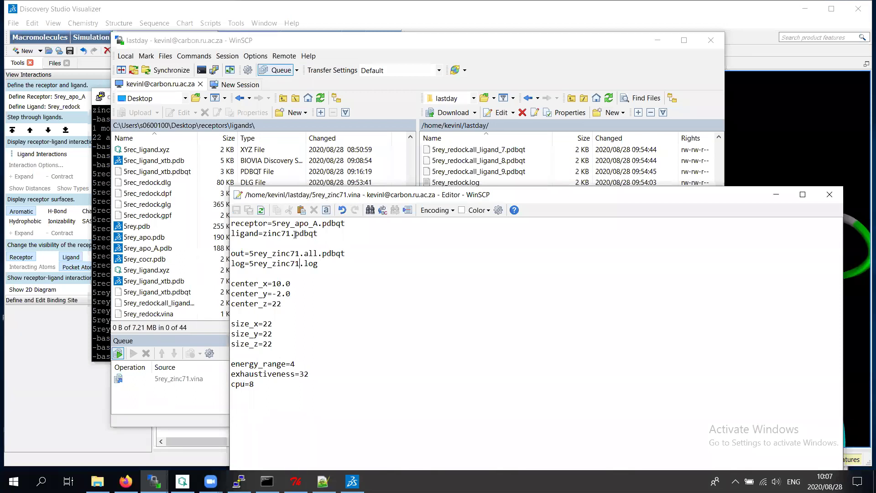
pyautogui.moveTo(574, 201); pyautogui.dragTo(472, 245)
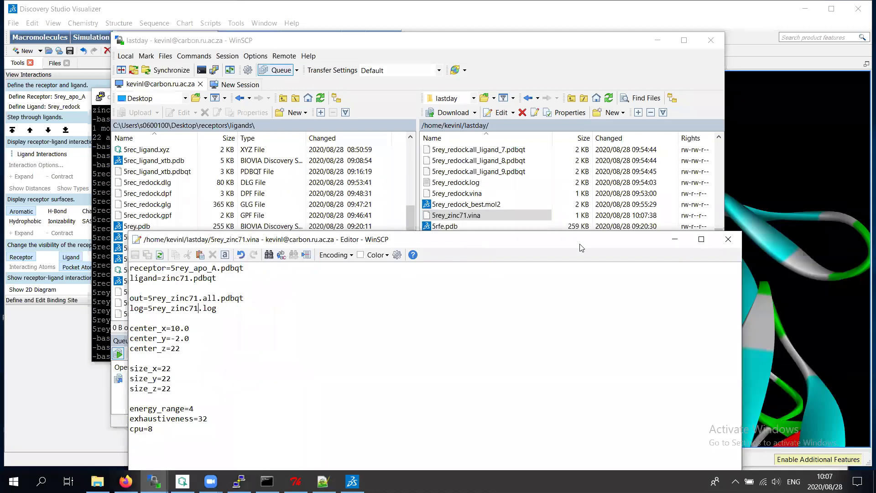
pyautogui.click(725, 238)
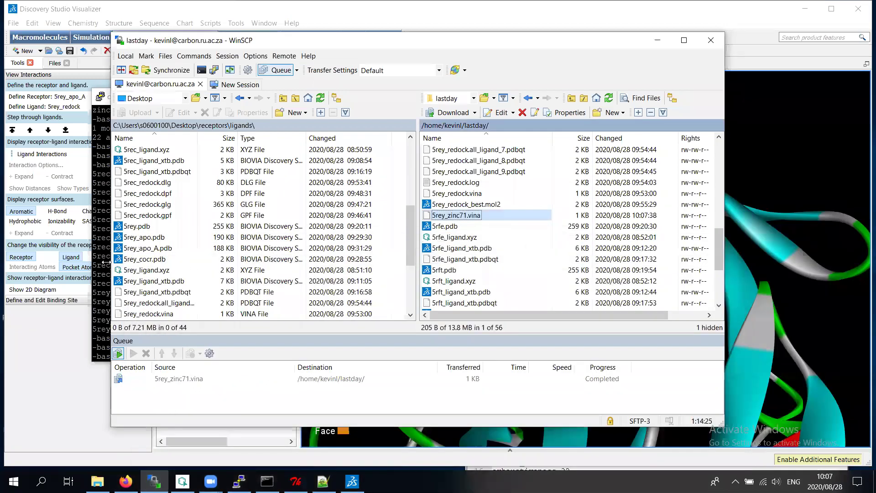
# Run vina --config 5rey_zinc71.vina in PuTTY to dock zinc71 into 5rey
pyautogui.click(107, 262)
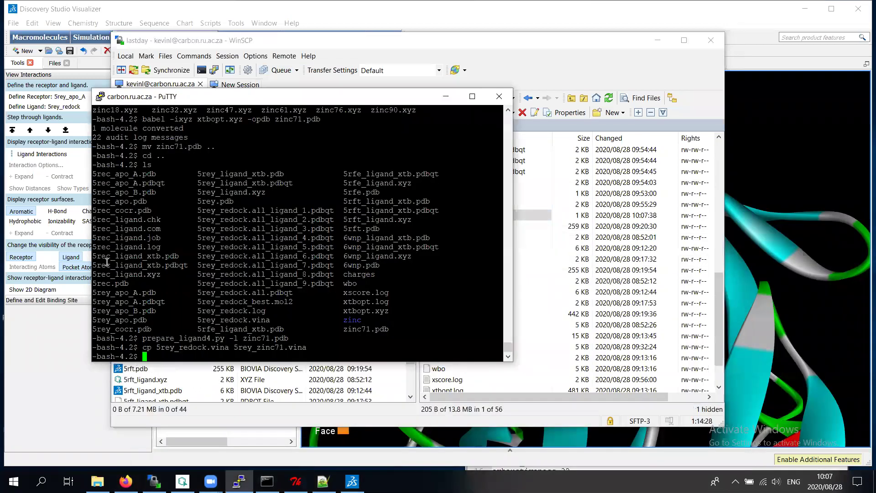
pyautogui.write('vina --config')
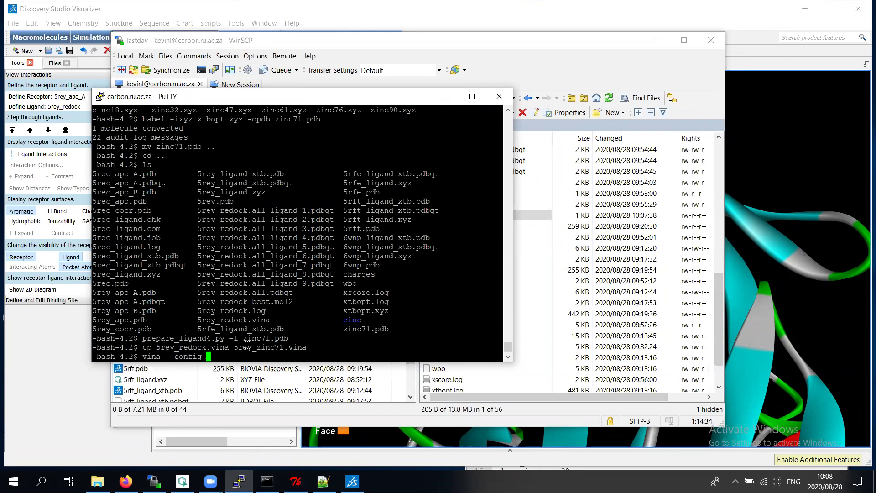
pyautogui.moveTo(234, 347); pyautogui.dragTo(307, 349)
pyautogui.rightClick(347, 332)
pyautogui.press('Return')
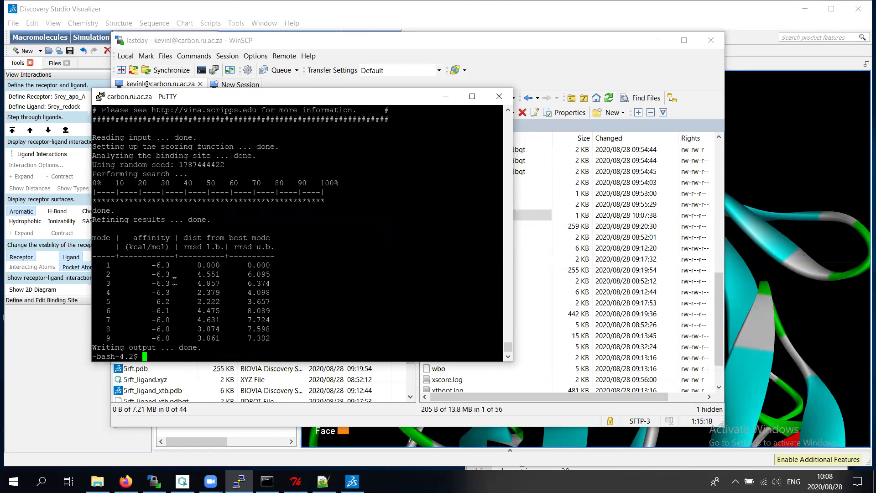
# List the docking outputs and view 5rey_redock.log with less for comparison
pyautogui.scroll(15, 257, 260)
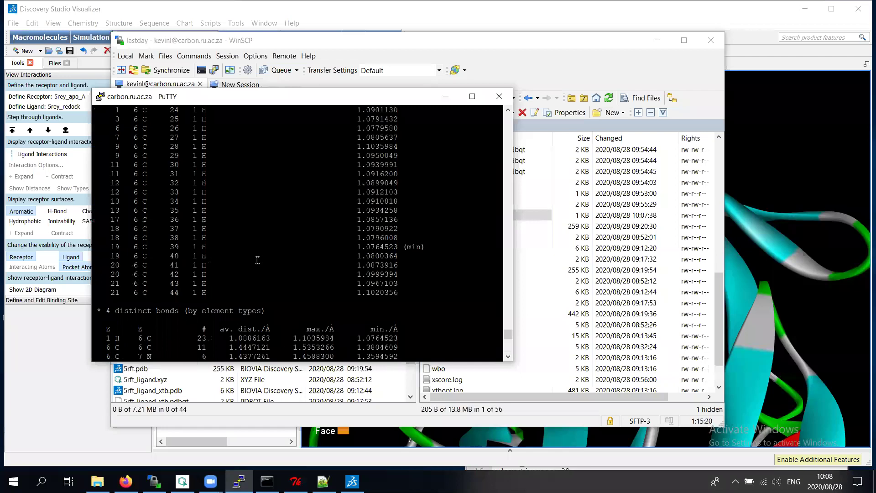
pyautogui.scroll(-15, 254, 263)
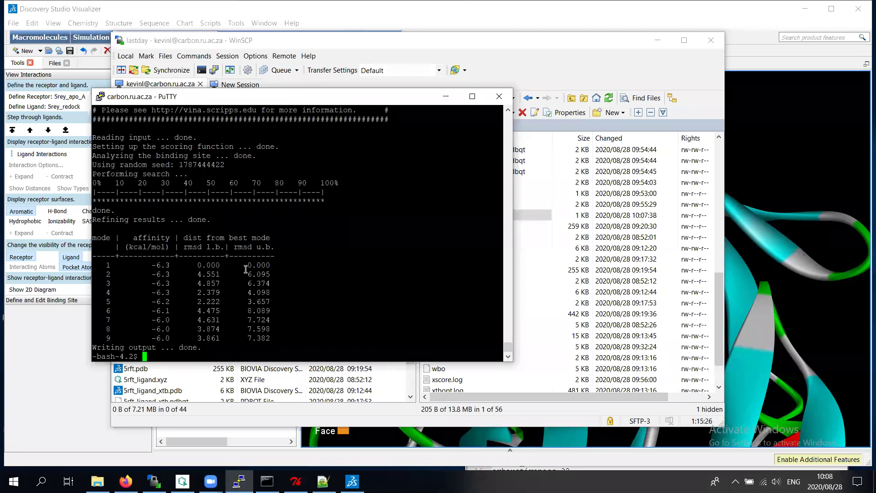
pyautogui.write('ls')
pyautogui.press('Return')
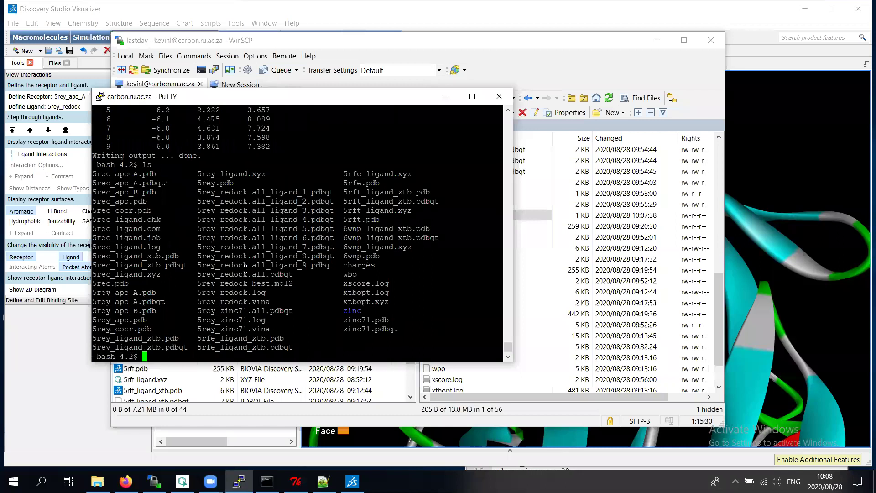
pyautogui.write('less')
pyautogui.moveTo(198, 292); pyautogui.dragTo(290, 289)
pyautogui.rightClick(291, 290)
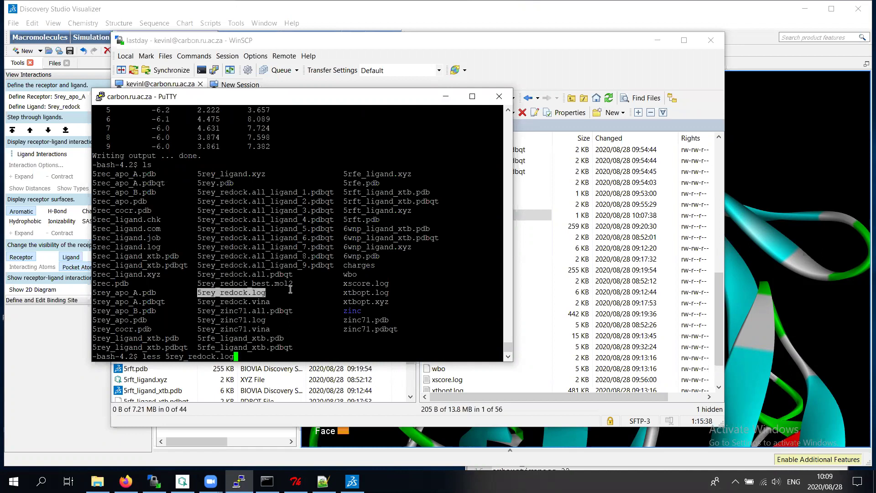
pyautogui.press('Return')
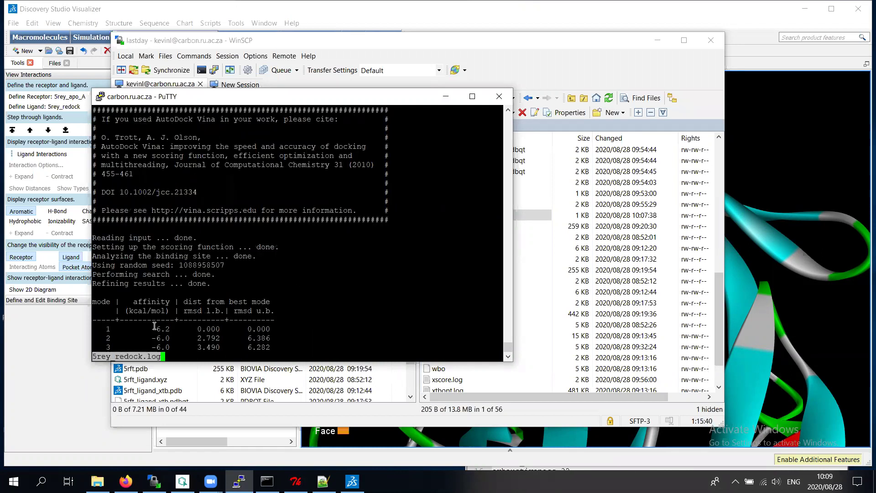
pyautogui.press('q')
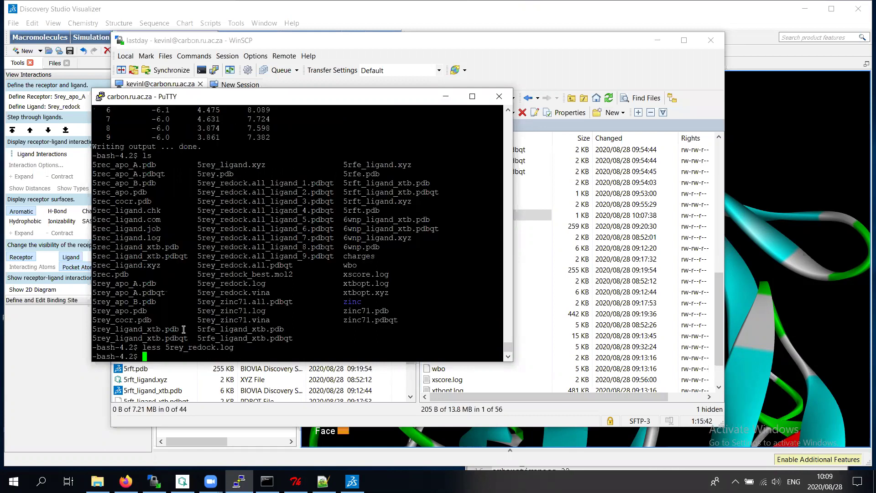
# View 5rey_zinc71.log with less, then quit back to the prompt
pyautogui.press('Up')
pyautogui.press('BackSpace')
pyautogui.press('BackSpace')
pyautogui.press('BackSpace')
pyautogui.press('BackSpace')
pyautogui.press('BackSpace')
pyautogui.press('BackSpace')
pyautogui.press('BackSpace')
pyautogui.press('BackSpace')
pyautogui.press('BackSpace')
pyautogui.press('BackSpace')
pyautogui.write('zinc71.log')
pyautogui.press('Return')
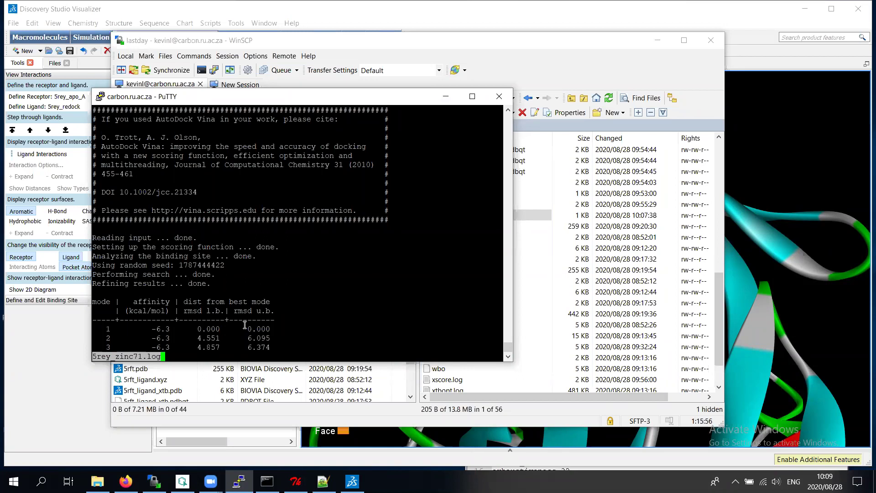
pyautogui.press('q')
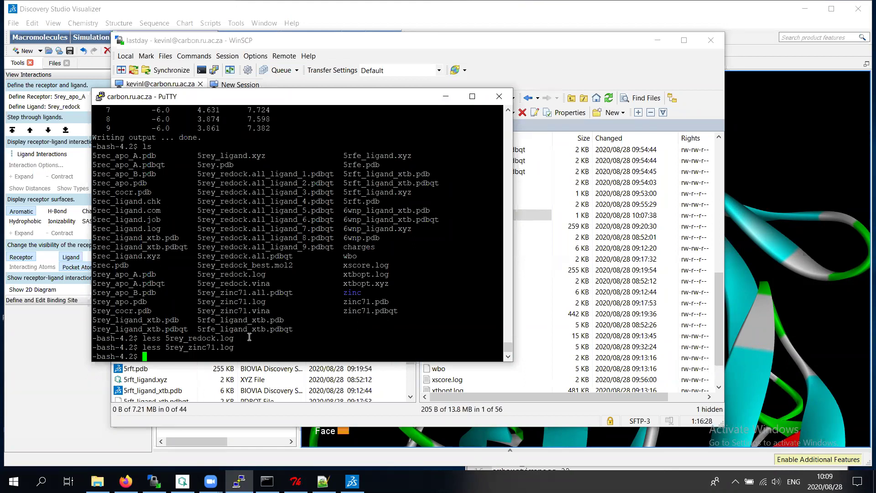
# Split 5rey_zinc71.all.pdbqt into pose files with vina_split and list them
pyautogui.write('vina_split')
pyautogui.moveTo(197, 293); pyautogui.dragTo(290, 296)
pyautogui.write('--input')
pyautogui.rightClick(292, 325)
pyautogui.press('Return')
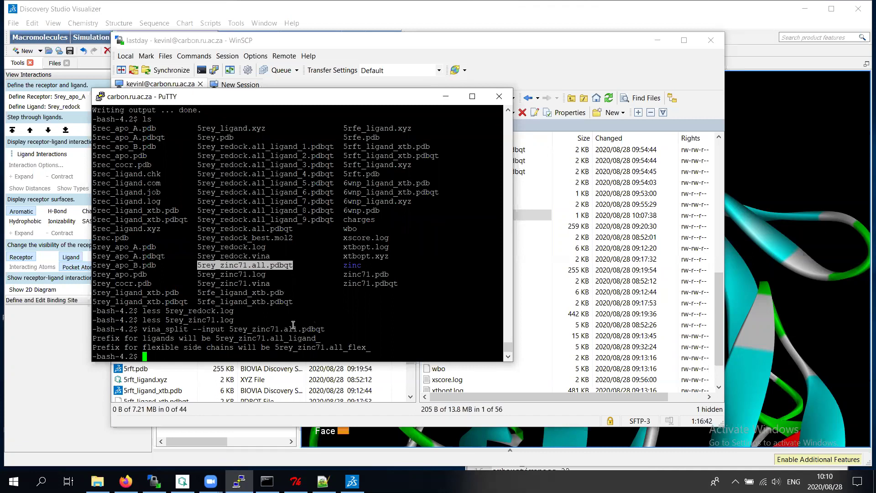
pyautogui.write('ls')
pyautogui.press('Return')
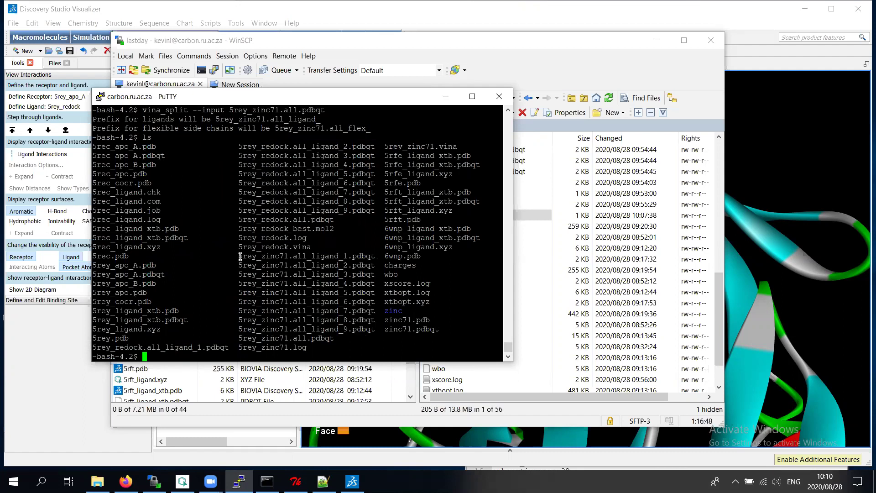
# Convert 5rey_zinc71.all_ligand_1.pdbqt into 5rey_zinc71_best.mol2 with babel
pyautogui.moveTo(240, 256); pyautogui.dragTo(369, 258)
pyautogui.write('babel -i')
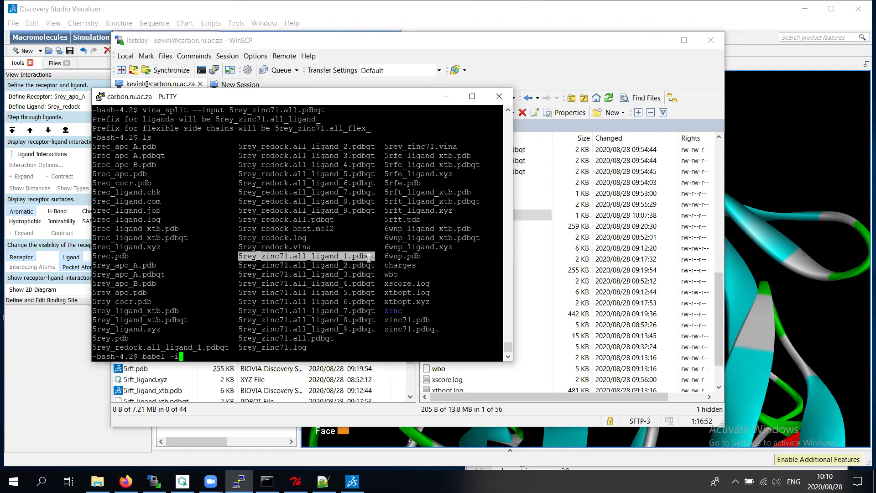
pyautogui.write('pdbqt')
pyautogui.rightClick(369, 258)
pyautogui.write('-omol2')
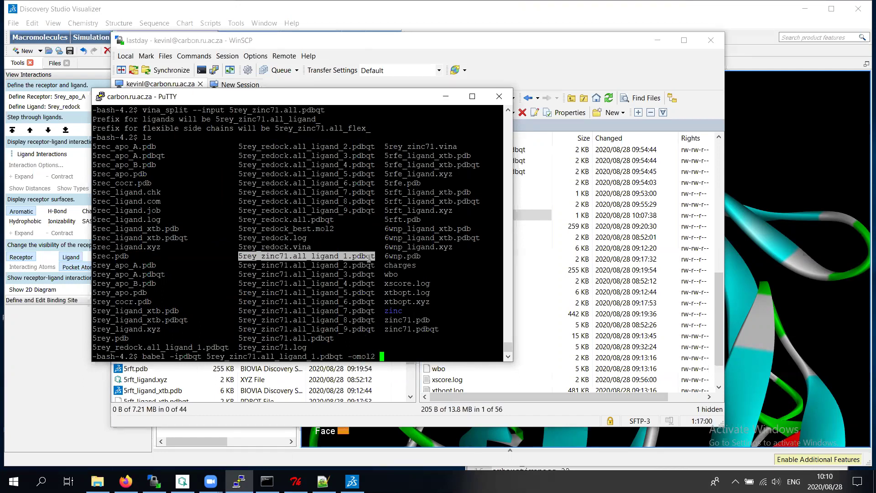
pyautogui.write(' 5rey_zinc71_')
pyautogui.write('best.mol2')
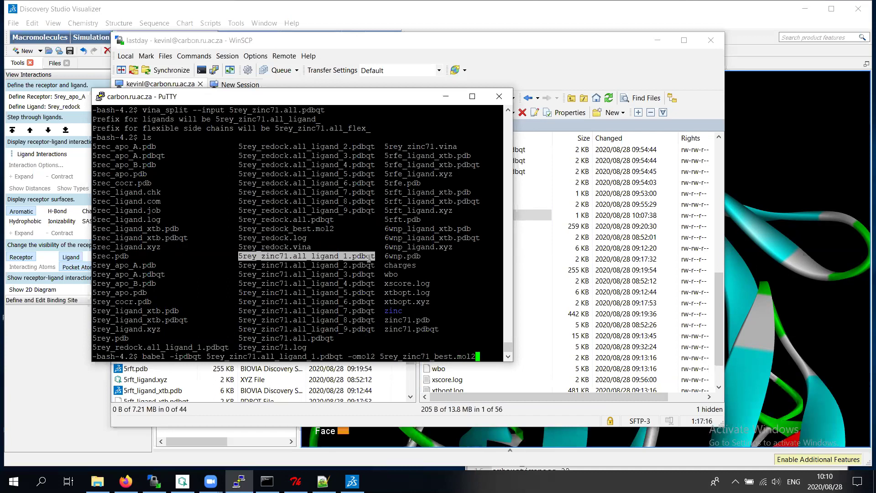
pyautogui.press('Return')
pyautogui.write('xscore --score ')
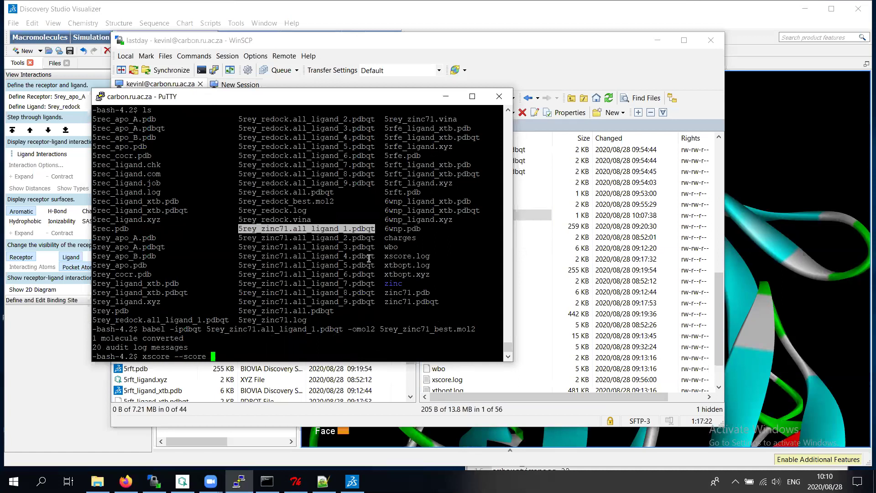
pyautogui.write('5rey_apo_A.pdb')
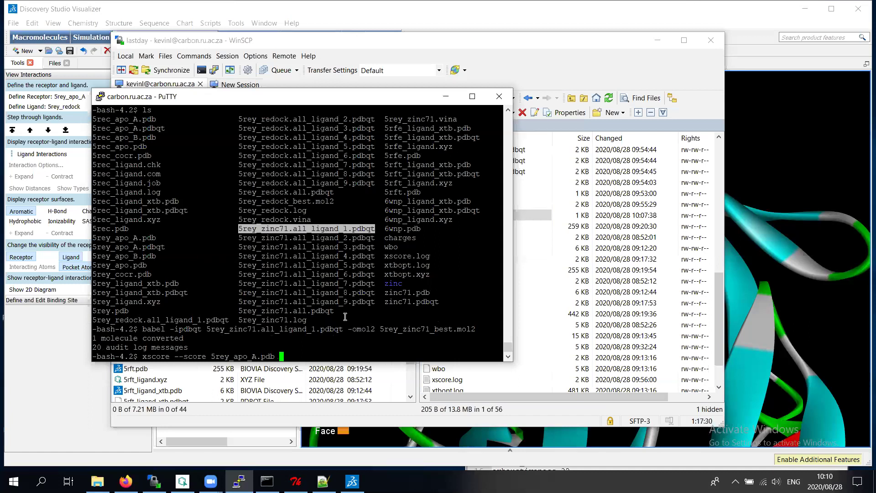
# Rescore 5rey_zinc71_best.mol2 against 5rey_apo_A.pdb with X-Score
pyautogui.moveTo(380, 329); pyautogui.dragTo(477, 330)
pyautogui.rightClick(423, 265)
pyautogui.press('Return')
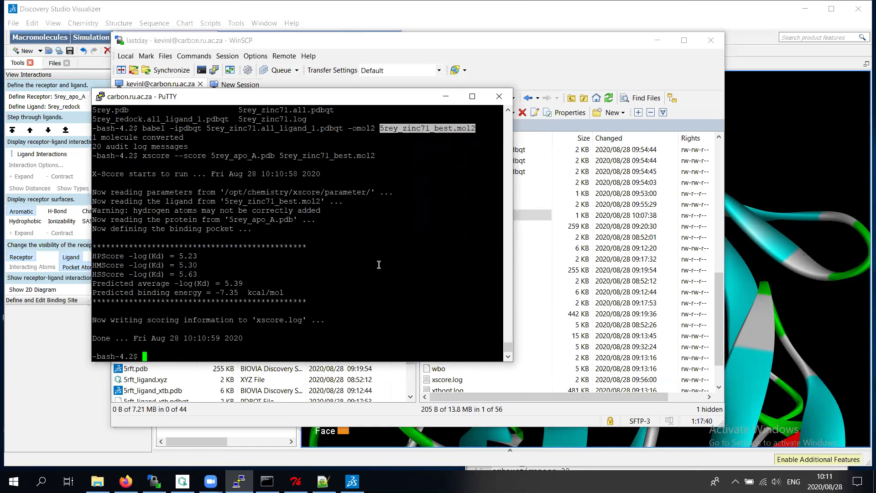
# Rescore 5rey_redock_best.mol2 too and compare energies: -7.66 redock vs -7.35 zinc71
pyautogui.press('Up')
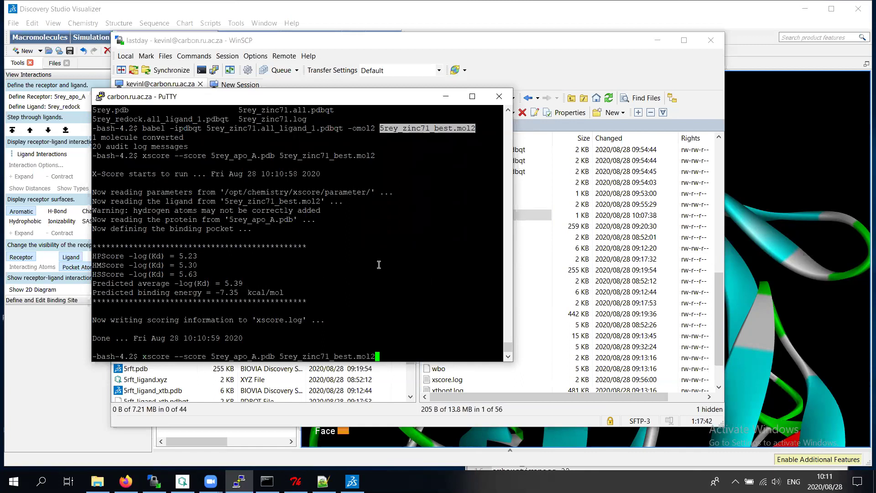
pyautogui.press('BackSpace')
pyautogui.press('BackSpace')
pyautogui.press('BackSpace')
pyautogui.press('BackSpace')
pyautogui.press('BackSpace')
pyautogui.press('BackSpace')
pyautogui.press('BackSpace')
pyautogui.press('BackSpace')
pyautogui.press('BackSpace')
pyautogui.press('BackSpace')
pyautogui.press('BackSpace')
pyautogui.press('BackSpace')
pyautogui.press('BackSpace')
pyautogui.press('BackSpace')
pyautogui.press('BackSpace')
pyautogui.press('BackSpace')
pyautogui.write('redock_')
pyautogui.press('Tab')
pyautogui.press('Return')
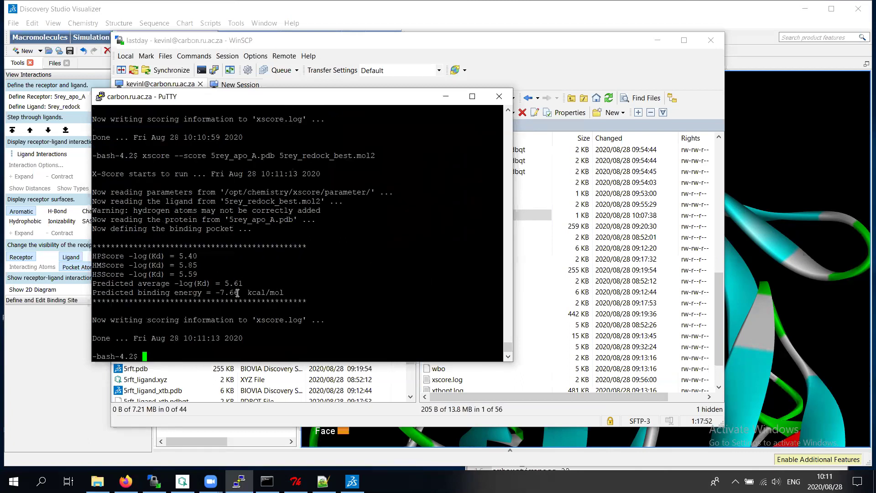
pyautogui.moveTo(213, 293); pyautogui.dragTo(239, 293)
pyautogui.scroll(5, 297, 260)
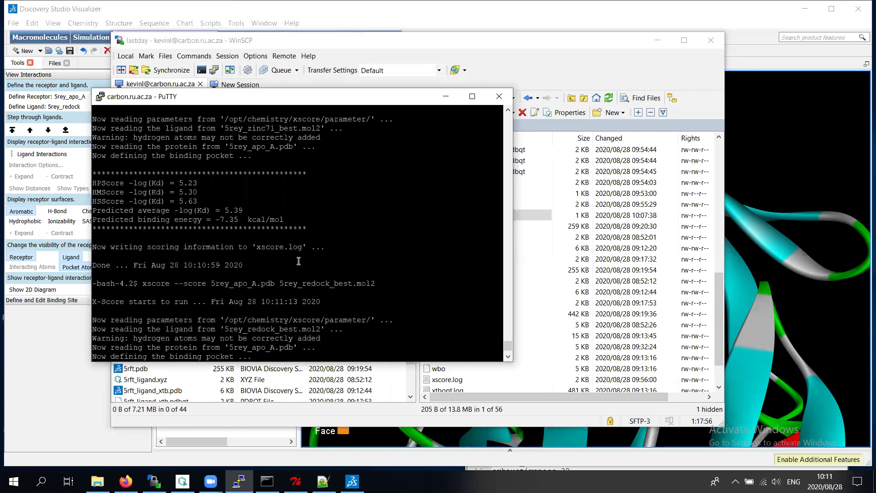
pyautogui.moveTo(216, 219); pyautogui.dragTo(241, 219)
pyautogui.scroll(-5, 337, 220)
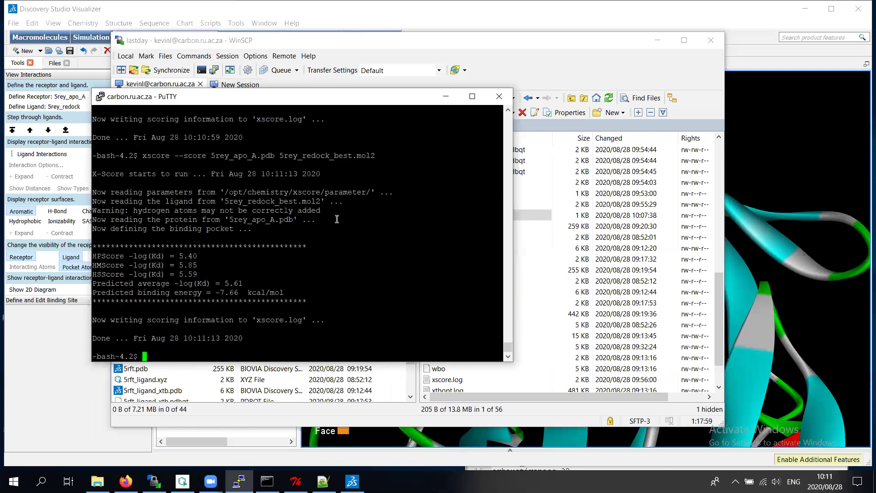
# Refresh the remote listing and download 5rey_zinc71.all_ligand_1.pdbqt into the local ligands folder (now 45 files)
pyautogui.click(494, 44)
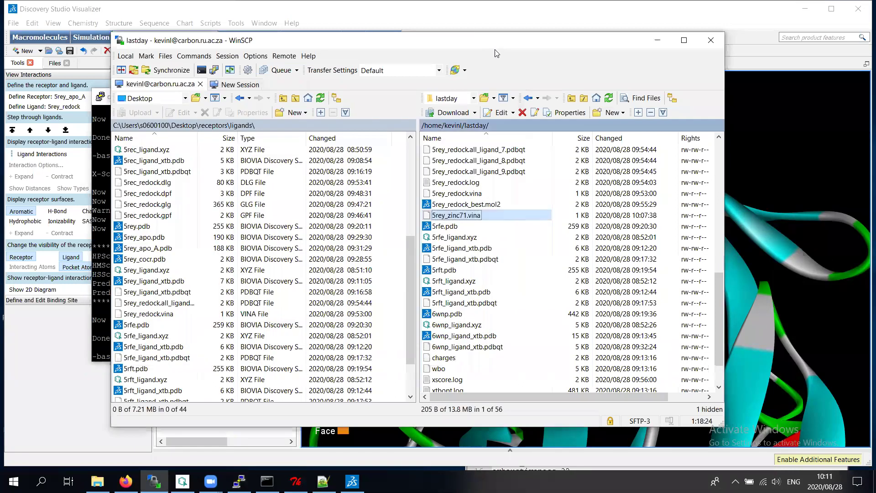
pyautogui.click(609, 97)
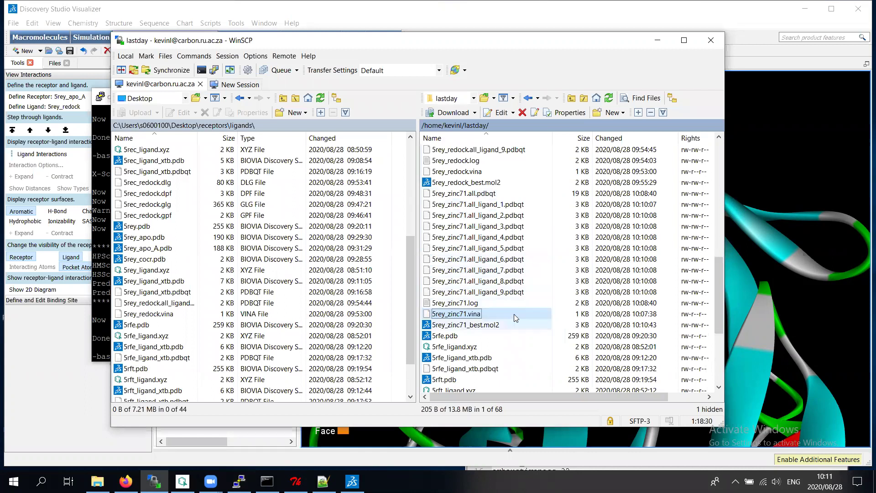
pyautogui.scroll(-2, 510, 328)
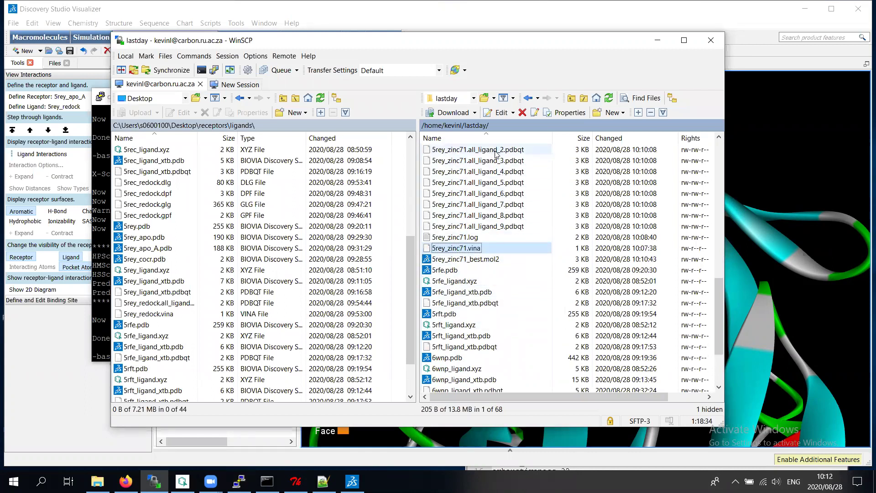
pyautogui.scroll(1, 497, 153)
pyautogui.moveTo(511, 172); pyautogui.dragTo(191, 203)
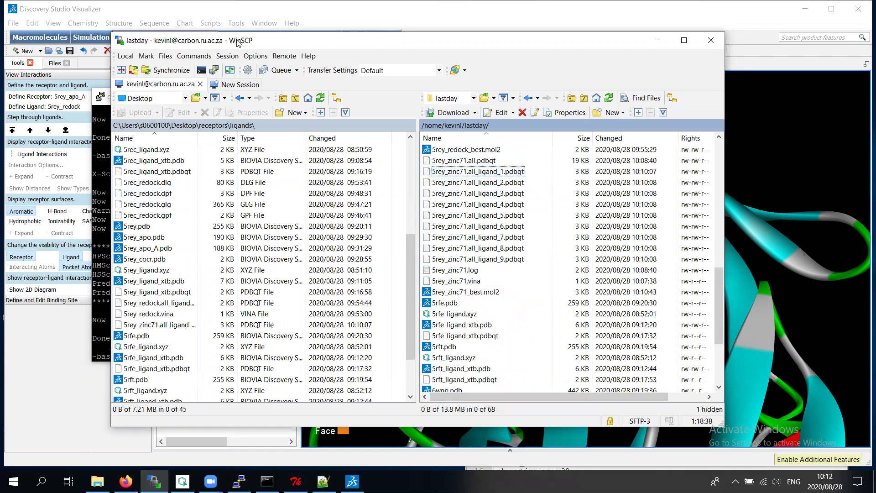
# Load 5rey_zinc71.all_ligand_1.pdbqt from the ligands folder into the 5rey_apo_A 3D window
pyautogui.click(221, 9)
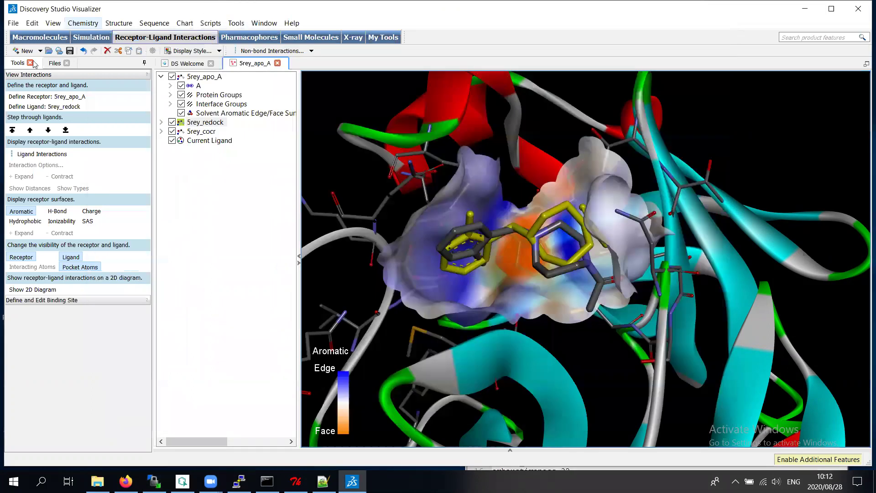
pyautogui.click(54, 62)
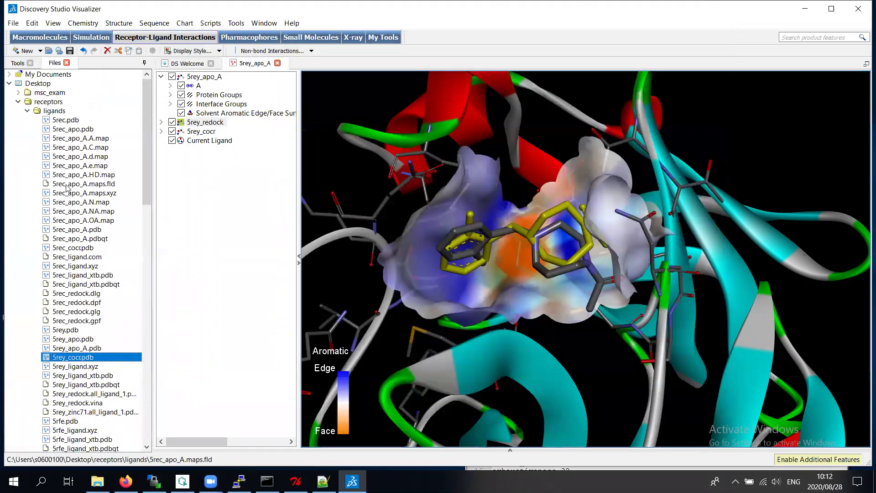
pyautogui.scroll(-4, 68, 192)
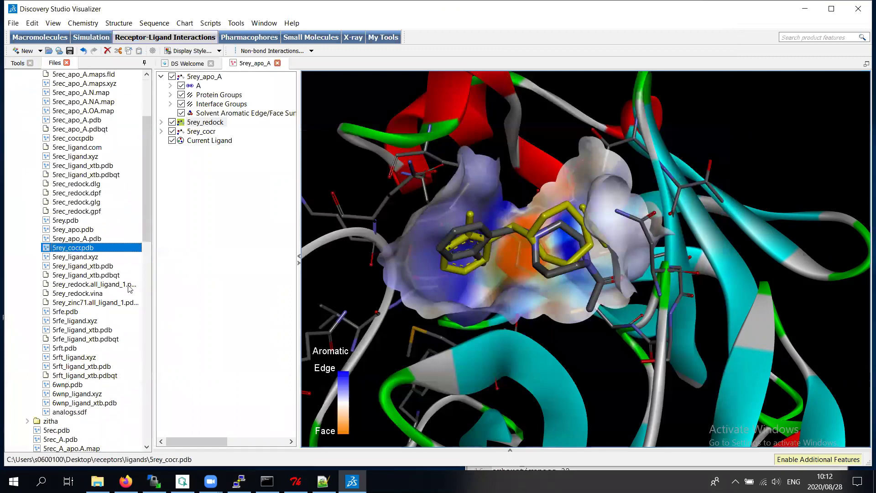
pyautogui.moveTo(91, 302); pyautogui.dragTo(534, 264)
# Rotate the complex to inspect the zinc71 pose inside the aromatic-surface binding pocket
pyautogui.moveTo(640, 299); pyautogui.dragTo(642, 286)
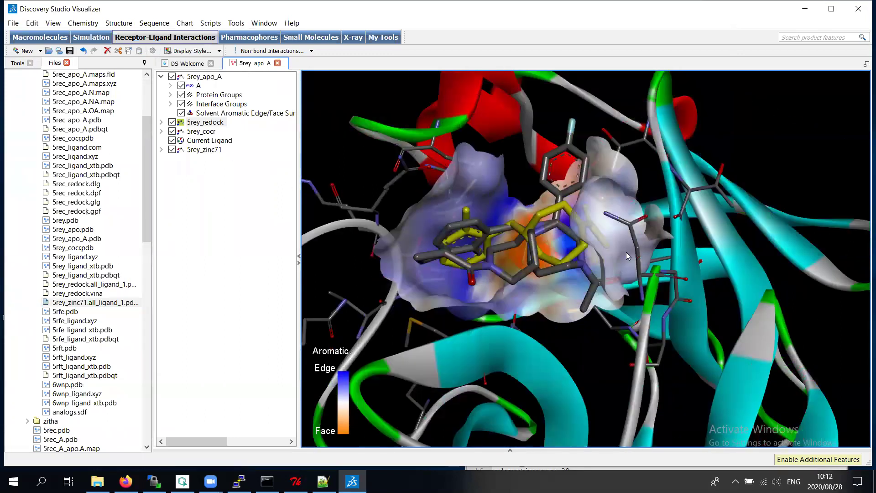
pyautogui.click(651, 255)
pyautogui.moveTo(659, 274); pyautogui.dragTo(634, 276)
pyautogui.moveTo(672, 229); pyautogui.dragTo(665, 260)
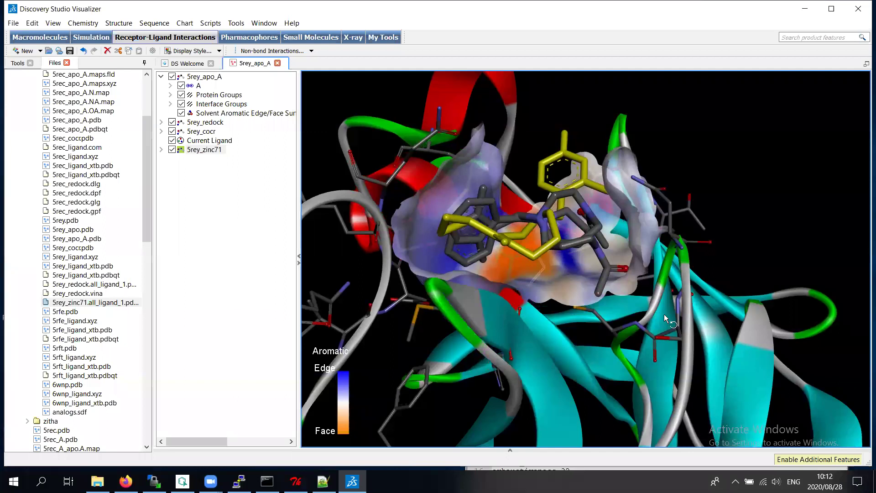
pyautogui.moveTo(664, 310); pyautogui.dragTo(673, 281)
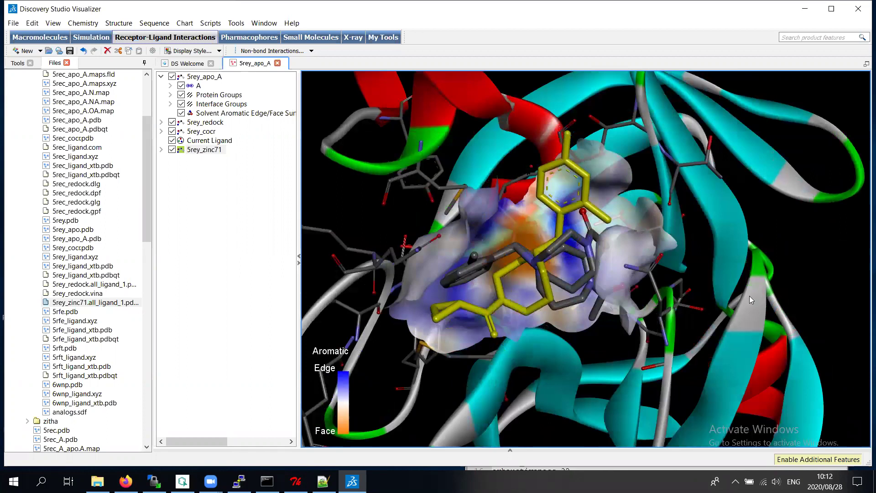